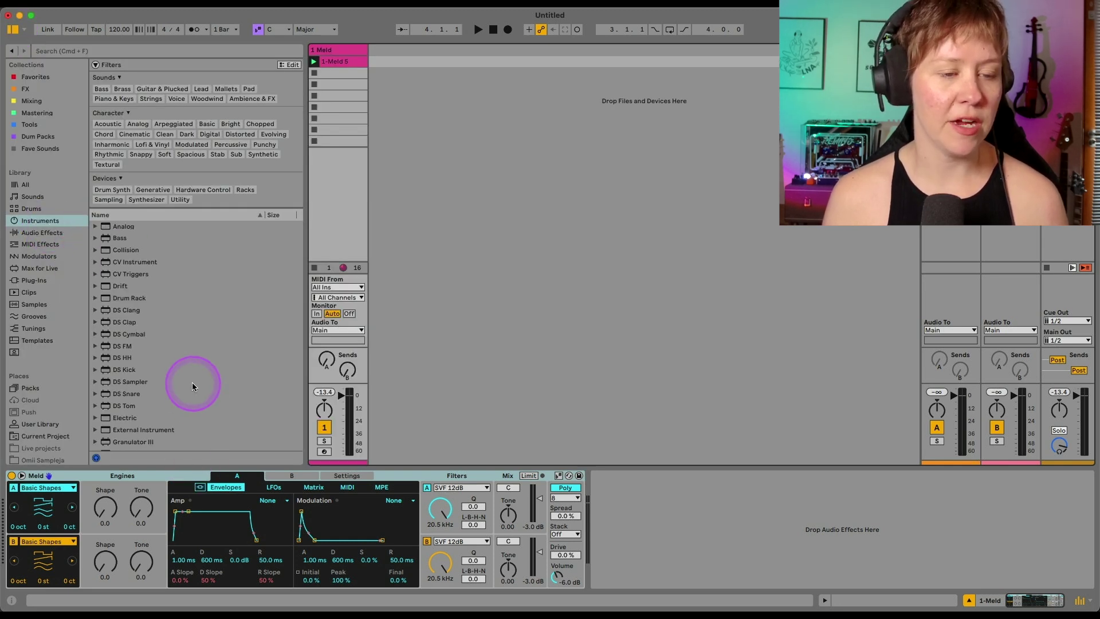
Step: Hide the browser and view the notes of the 1-Meld 5 clip
{"action": "scroll", "coordinate": [191, 383], "scroll_direction": "down", "scroll_amount": 3}
{"action": "scroll", "coordinate": [192, 383], "scroll_direction": "down", "scroll_amount": 2}
{"action": "left_click", "coordinate": [14, 31]}
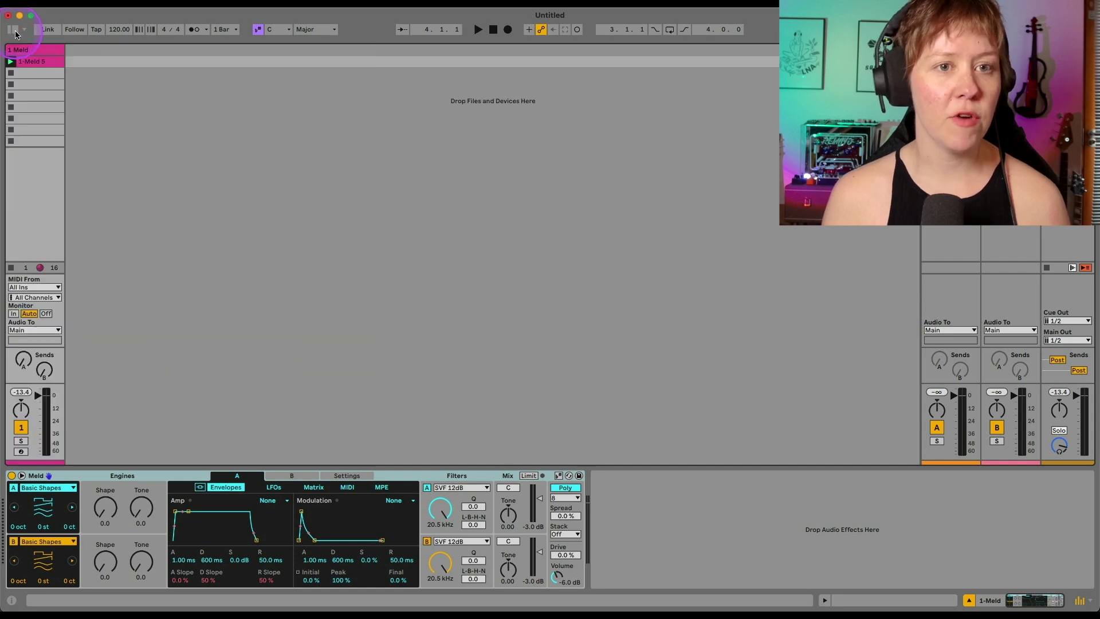
{"action": "double_click", "coordinate": [47, 60]}
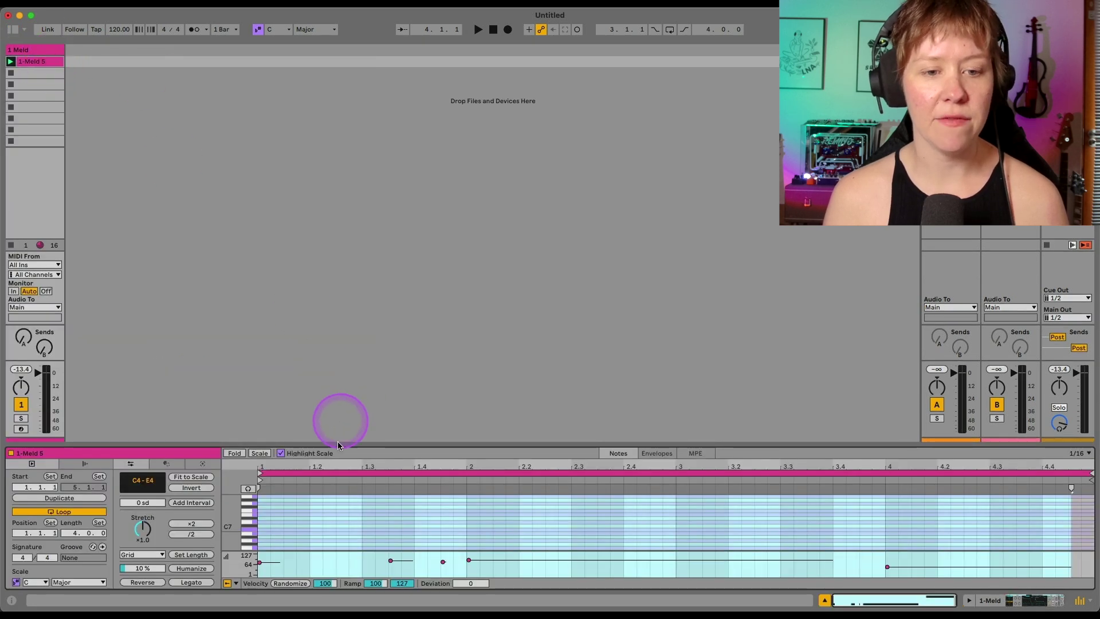
Step: Enlarge the note editor, then bring Meld's controls back and start playback
{"action": "left_click_drag", "start_coordinate": [344, 445], "coordinate": [343, 231]}
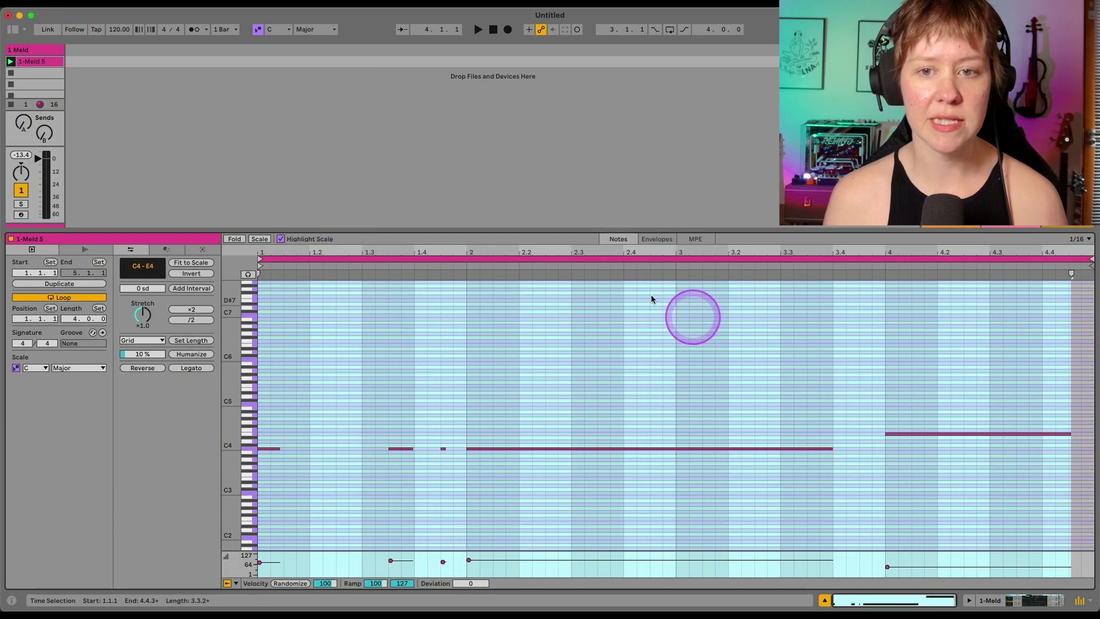
{"action": "key", "text": "space"}
{"action": "key", "text": "shift+Tab"}
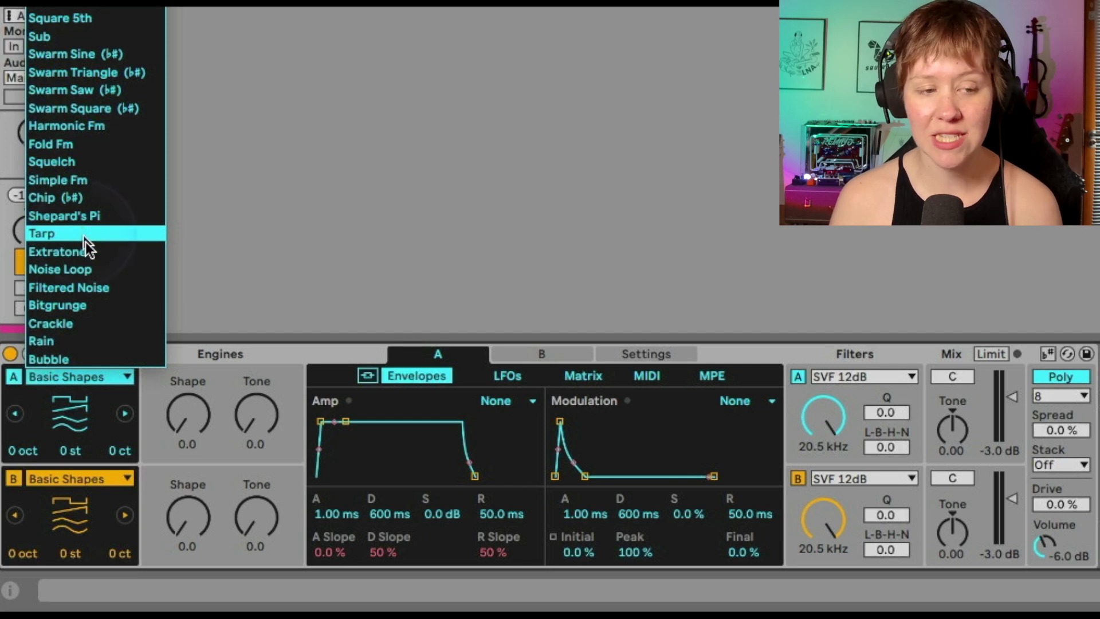
Step: Switch engine A's oscillator to Chip and raise its Tone, heading toward Harmonic Fm
{"action": "left_click", "coordinate": [94, 259]}
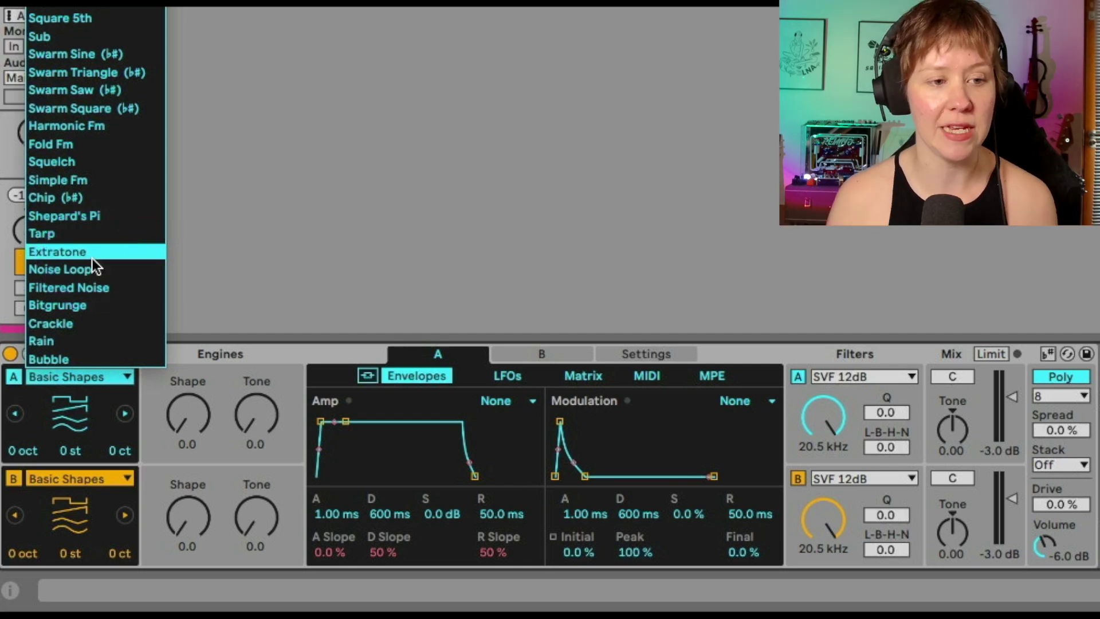
{"action": "left_click_drag", "start_coordinate": [92, 259], "coordinate": [98, 201]}
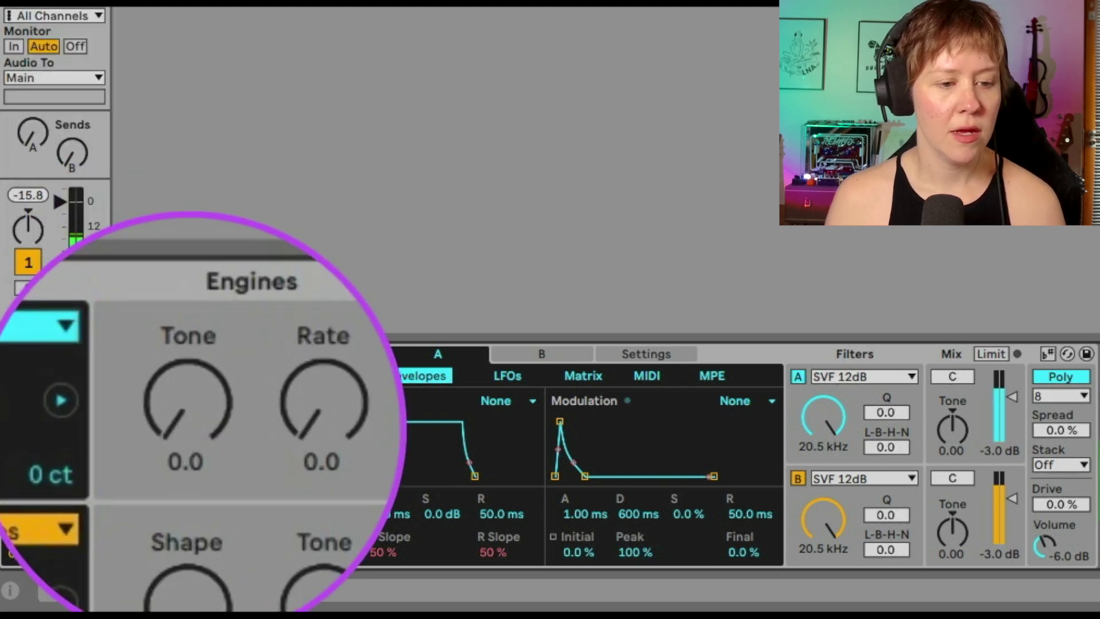
{"action": "left_click", "coordinate": [188, 426]}
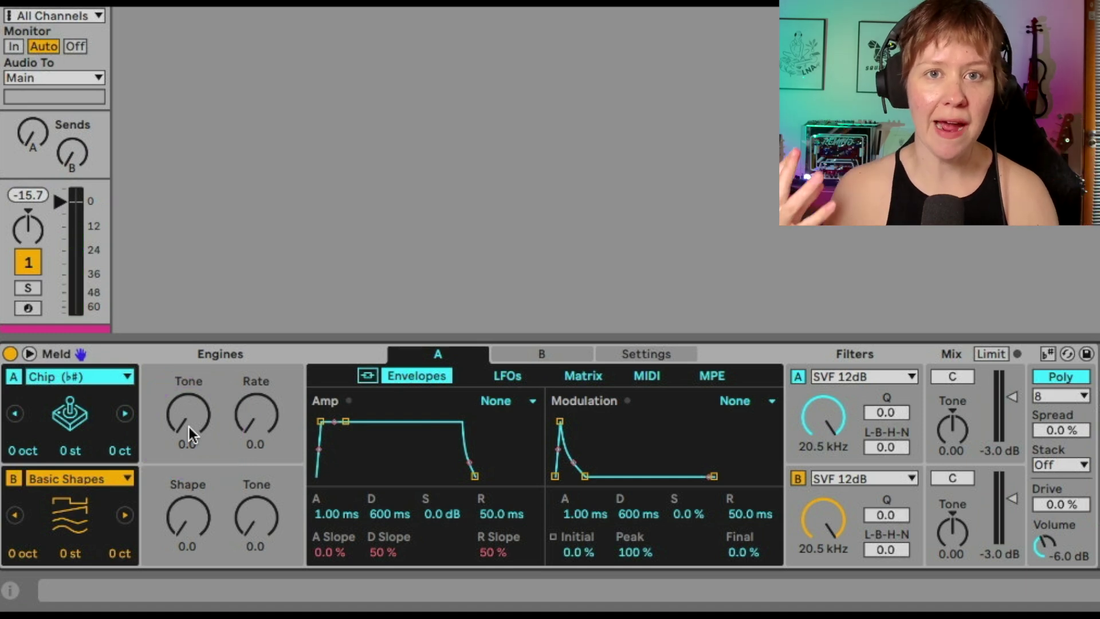
{"action": "left_click", "coordinate": [189, 427]}
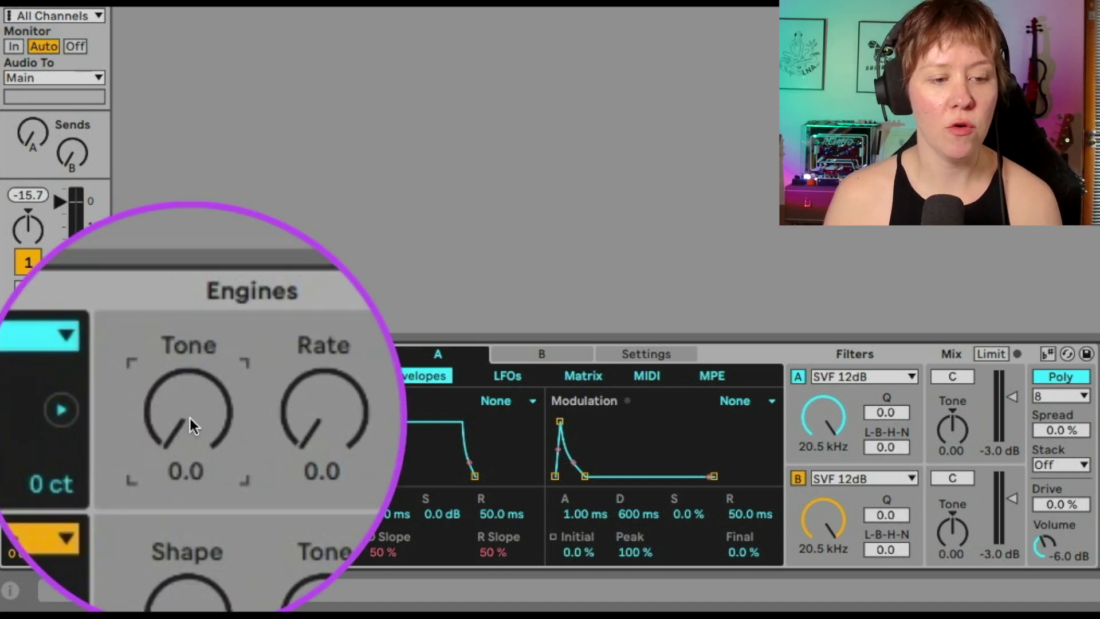
{"action": "left_click_drag", "start_coordinate": [191, 419], "coordinate": [229, 417]}
{"action": "left_click_drag", "start_coordinate": [102, 383], "coordinate": [101, 235]}
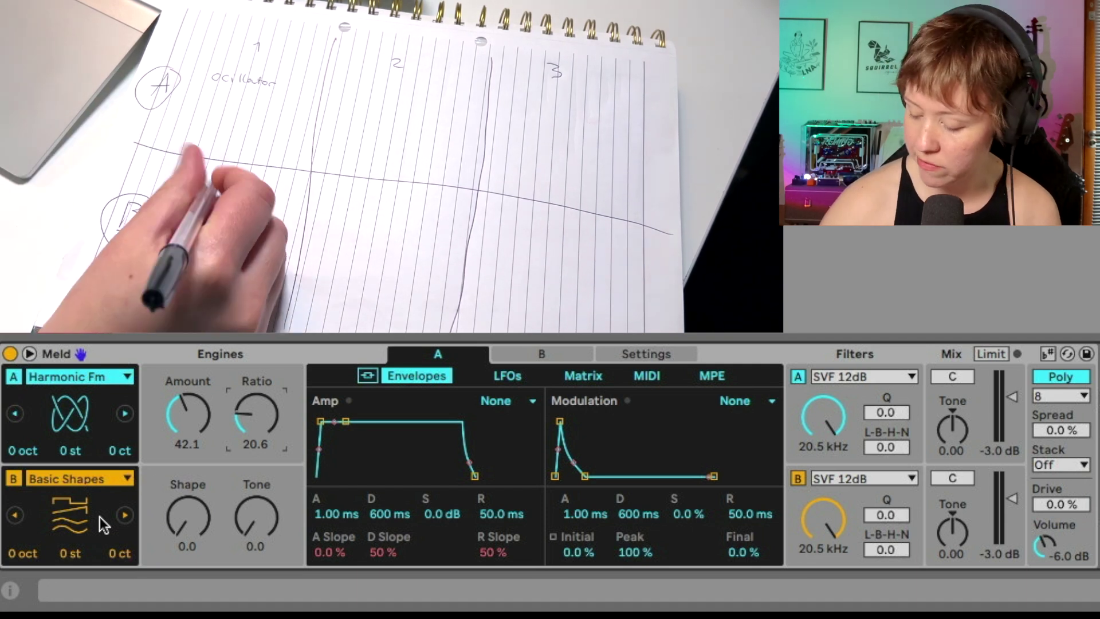
Step: Try the Tarp oscillator on engine B and raise its Decay to 58.7
{"action": "left_click", "coordinate": [71, 481]}
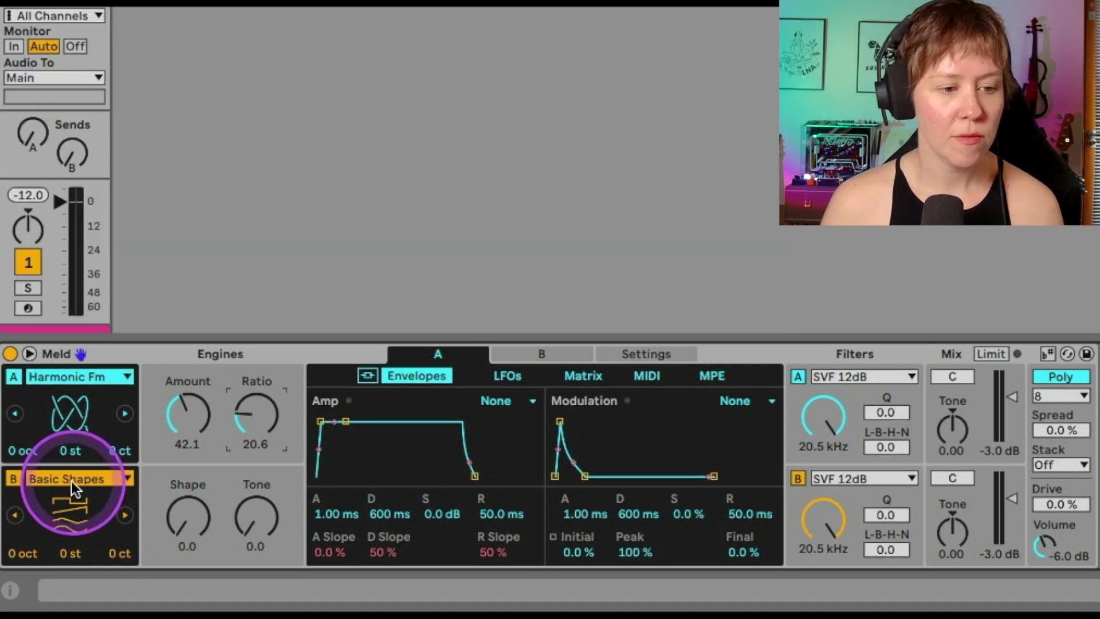
{"action": "left_click", "coordinate": [64, 476]}
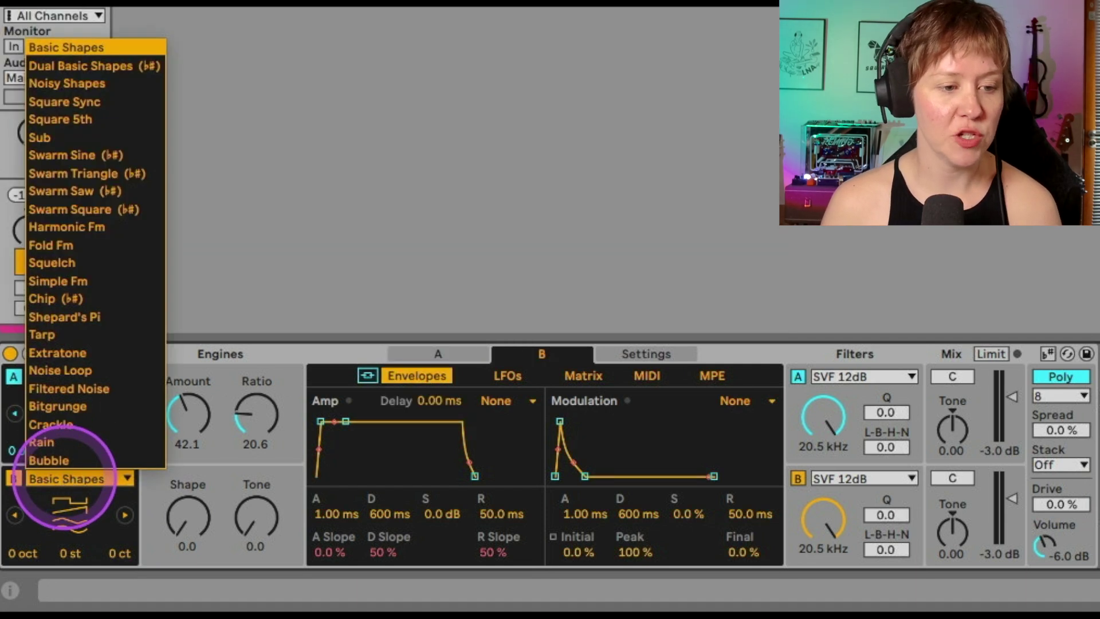
{"action": "left_click", "coordinate": [72, 332]}
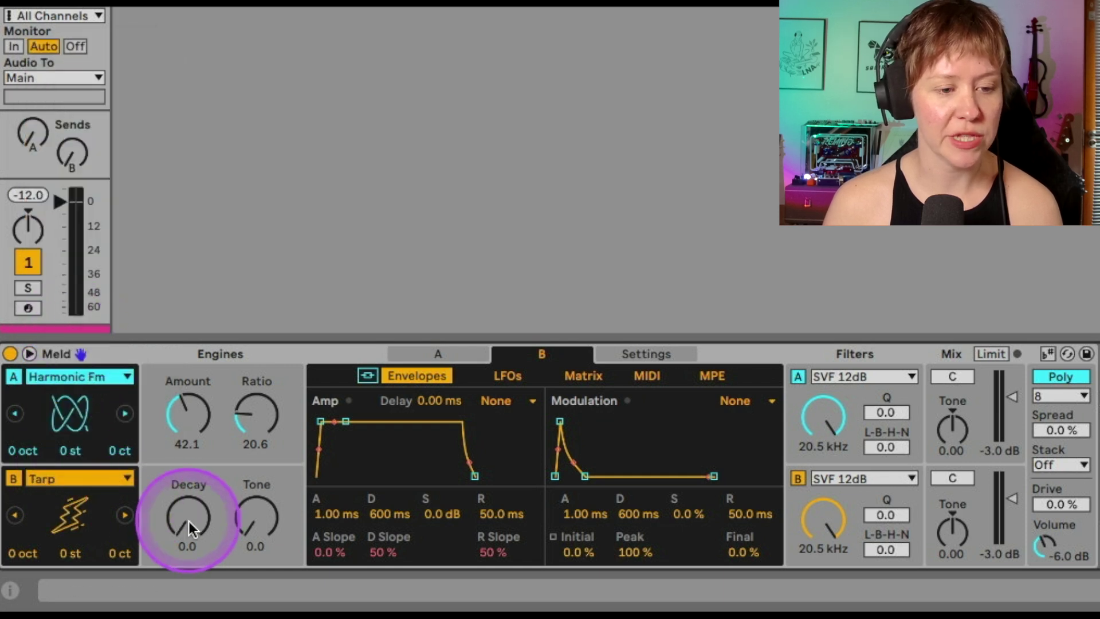
{"action": "left_click_drag", "start_coordinate": [187, 522], "coordinate": [187, 493]}
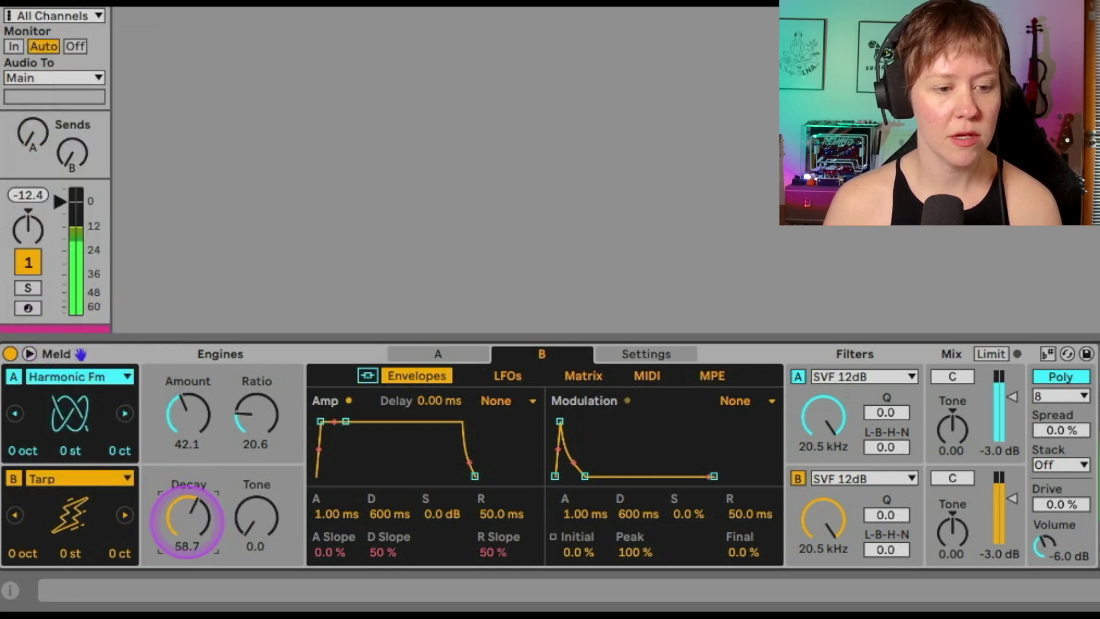
Step: Switch engine A's oscillator through Dual Basic Shapes to Noisy Shapes
{"action": "left_click", "coordinate": [64, 404]}
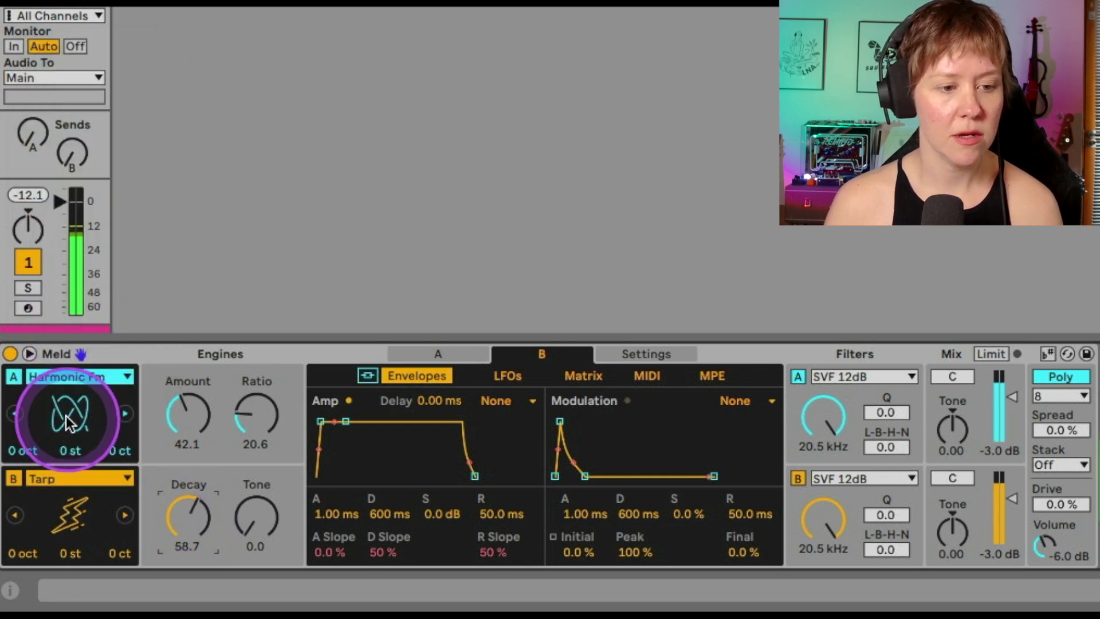
{"action": "left_click", "coordinate": [62, 379]}
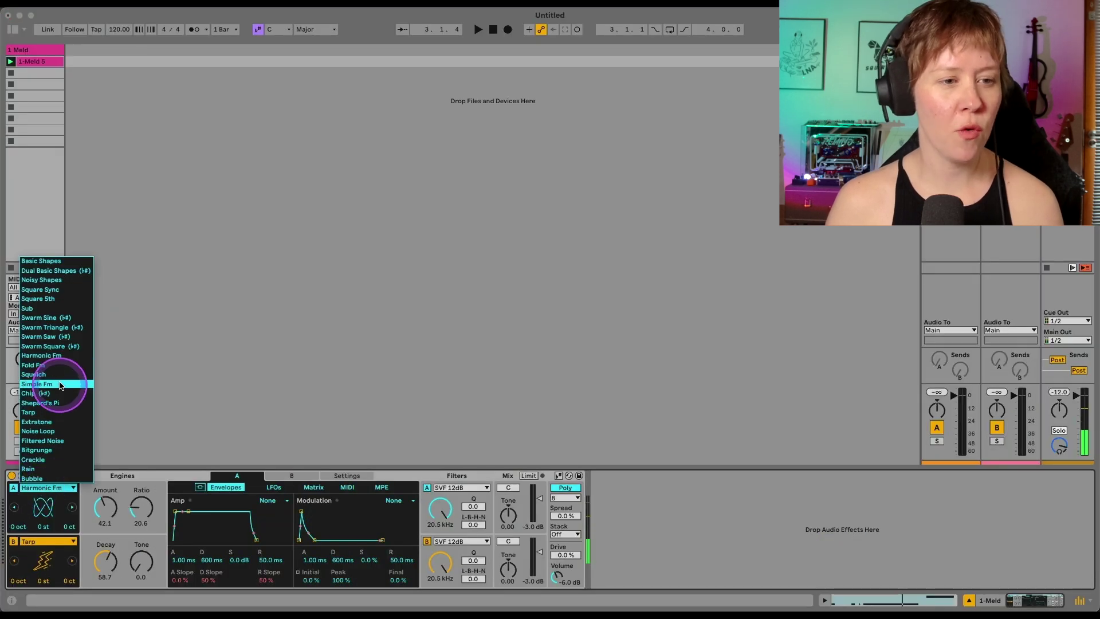
{"action": "left_click", "coordinate": [56, 271]}
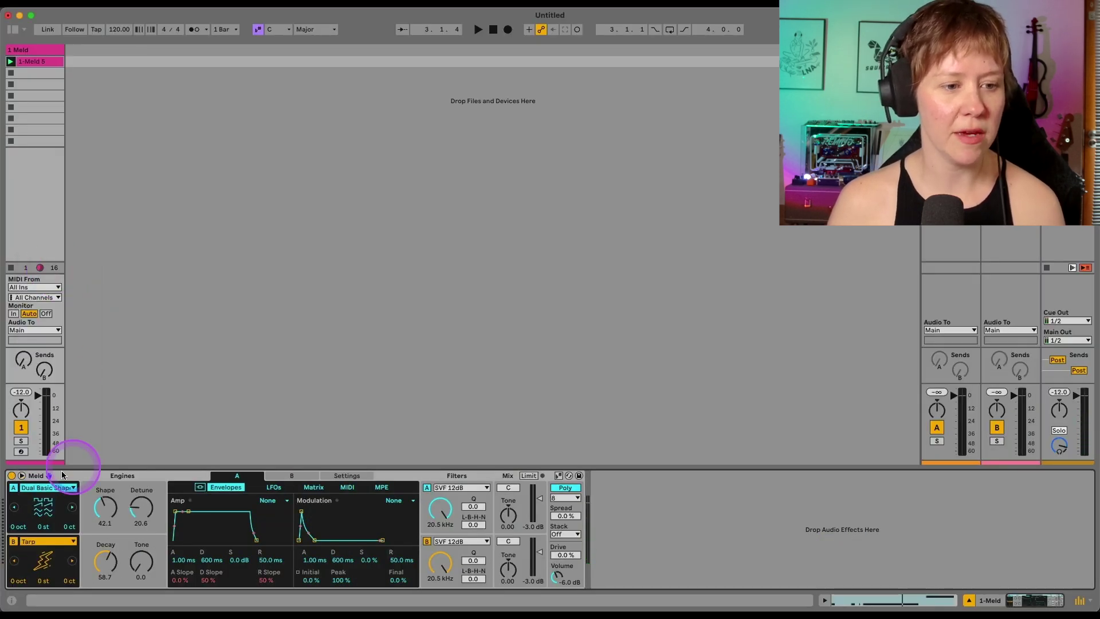
{"action": "left_click", "coordinate": [71, 508]}
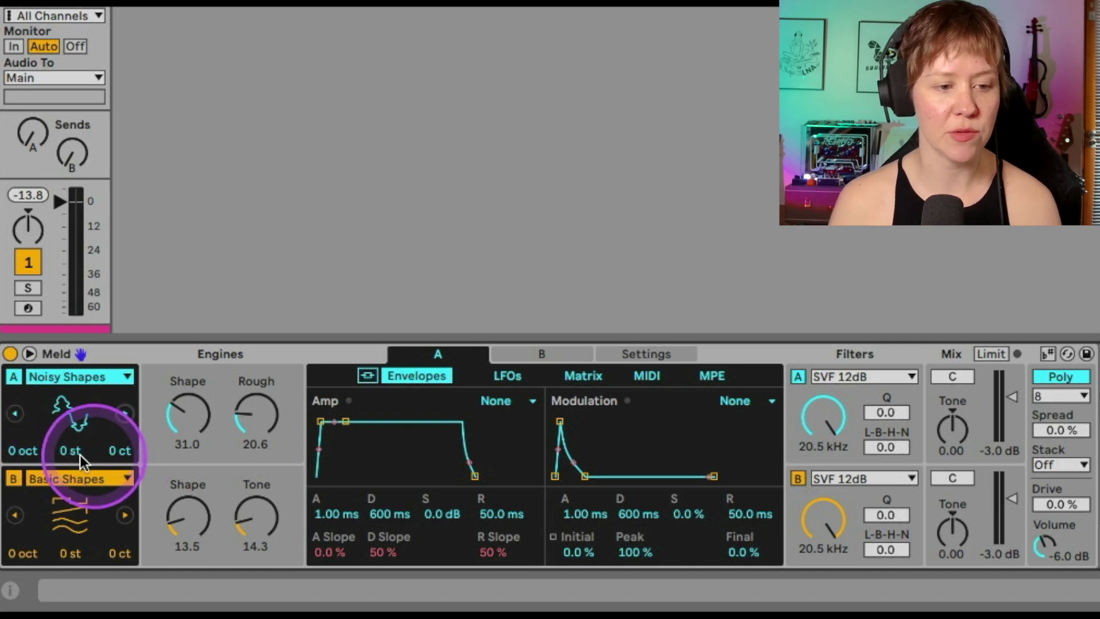
Step: Set engine A to Swarm Sine with lowered Spacing and Motion
{"action": "scroll", "coordinate": [71, 441], "scroll_direction": "down", "scroll_amount": 3}
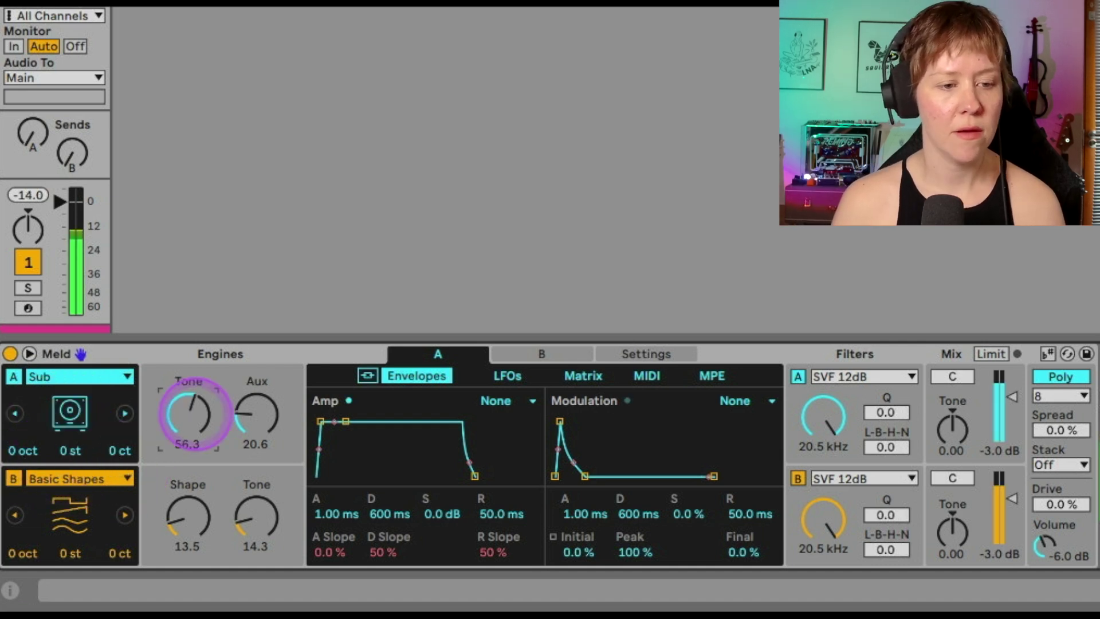
{"action": "left_click", "coordinate": [128, 416]}
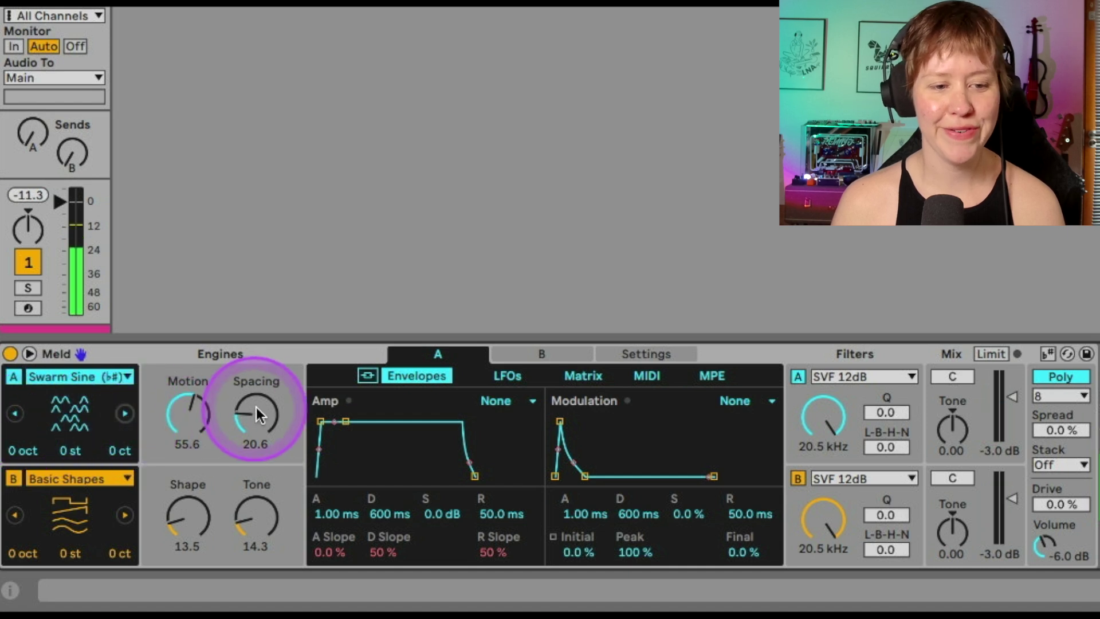
{"action": "left_click_drag", "start_coordinate": [259, 407], "coordinate": [259, 435]}
{"action": "mouse_move", "coordinate": [190, 403]}
{"action": "left_mouse_down"}
{"action": "mouse_move", "coordinate": [191, 424]}
{"action": "mouse_move", "coordinate": [190, 407]}
{"action": "left_mouse_up"}
{"action": "left_click", "coordinate": [330, 551]}
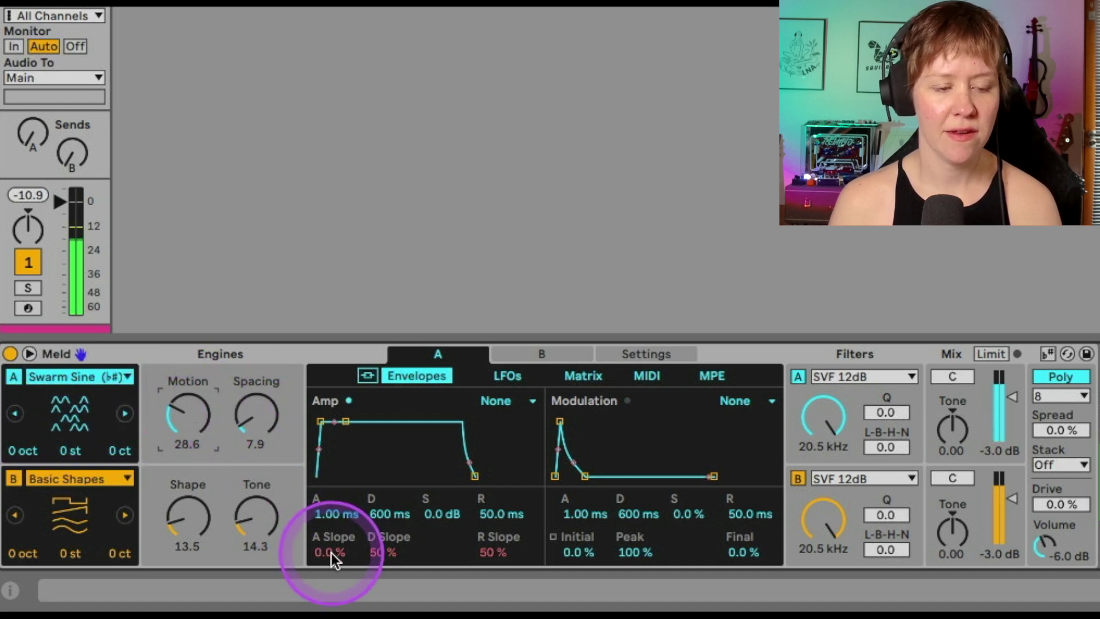
Step: Drop engine B one octave and raise its Shape and Tone
{"action": "left_click", "coordinate": [16, 558]}
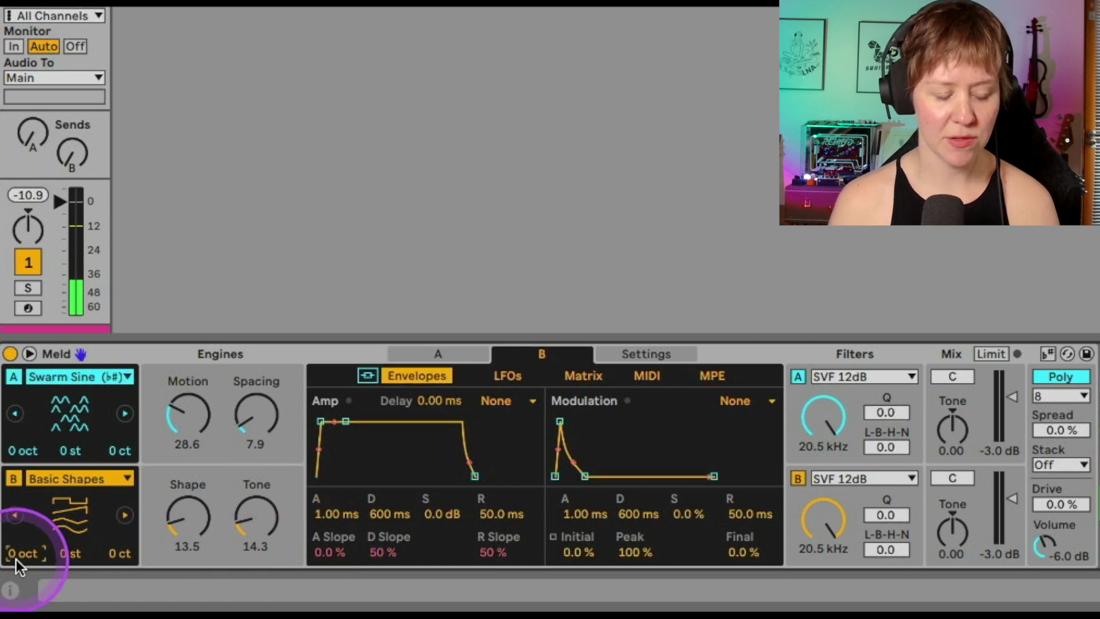
{"action": "key", "text": "Down"}
{"action": "left_click", "coordinate": [203, 531]}
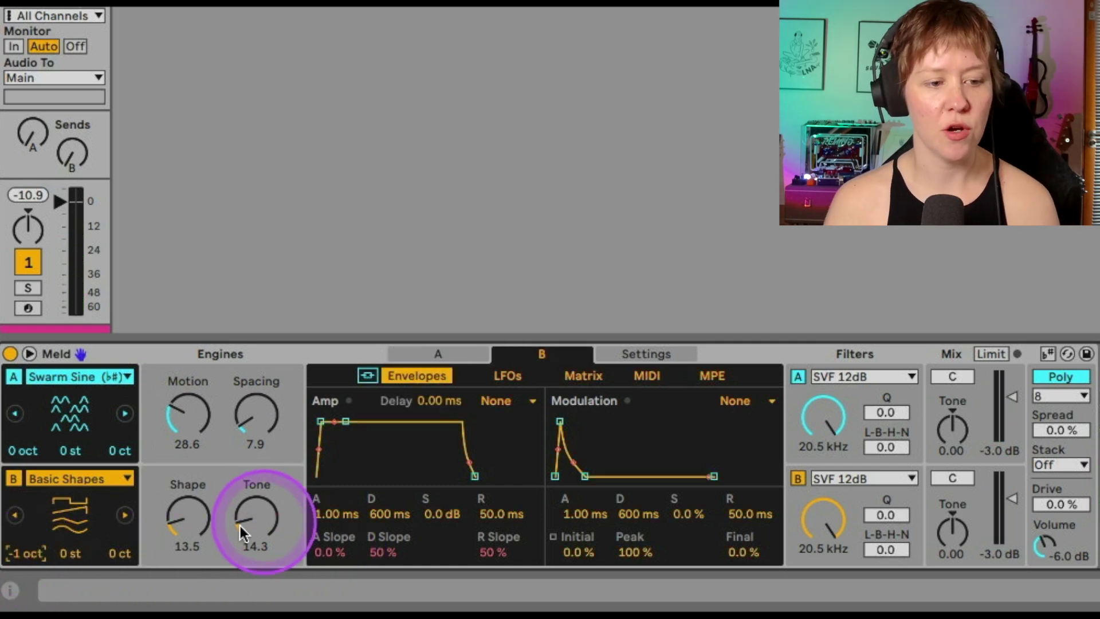
{"action": "mouse_move", "coordinate": [200, 524]}
{"action": "left_mouse_down"}
{"action": "mouse_move", "coordinate": [201, 507]}
{"action": "mouse_move", "coordinate": [258, 482]}
{"action": "left_mouse_up"}
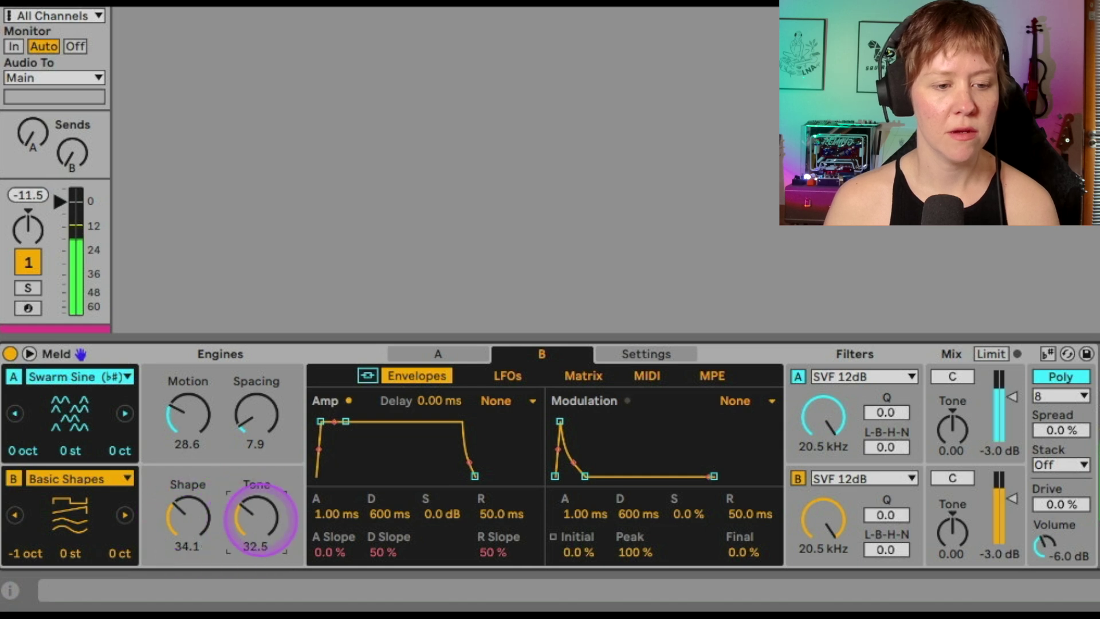
{"action": "left_click", "coordinate": [219, 418]}
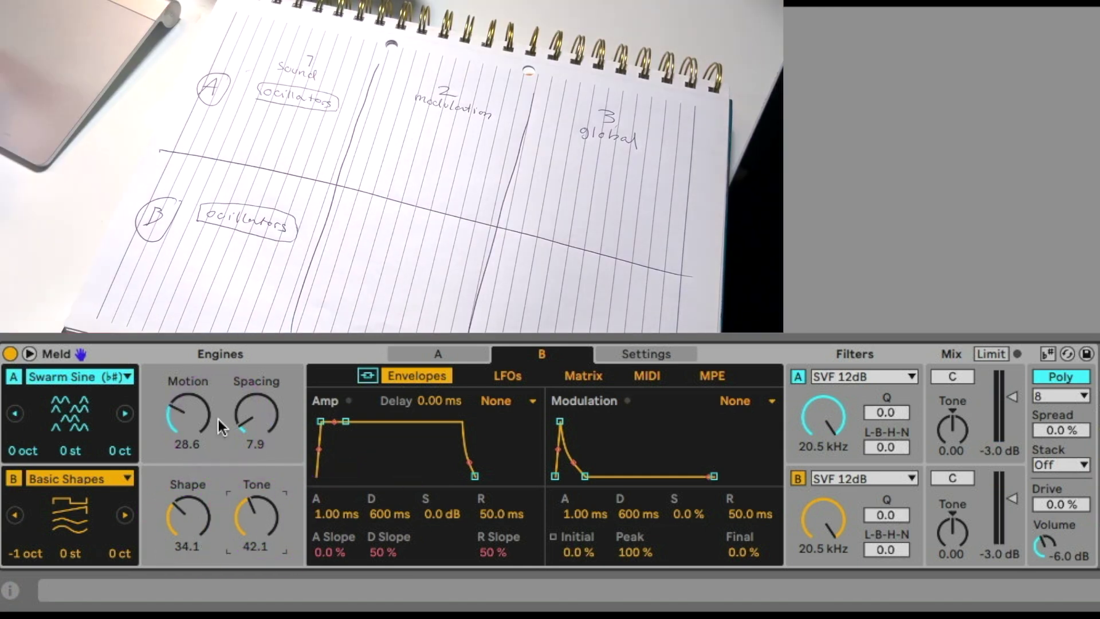
{"action": "left_click", "coordinate": [177, 417]}
{"action": "left_click", "coordinate": [254, 428]}
{"action": "left_click", "coordinate": [277, 557]}
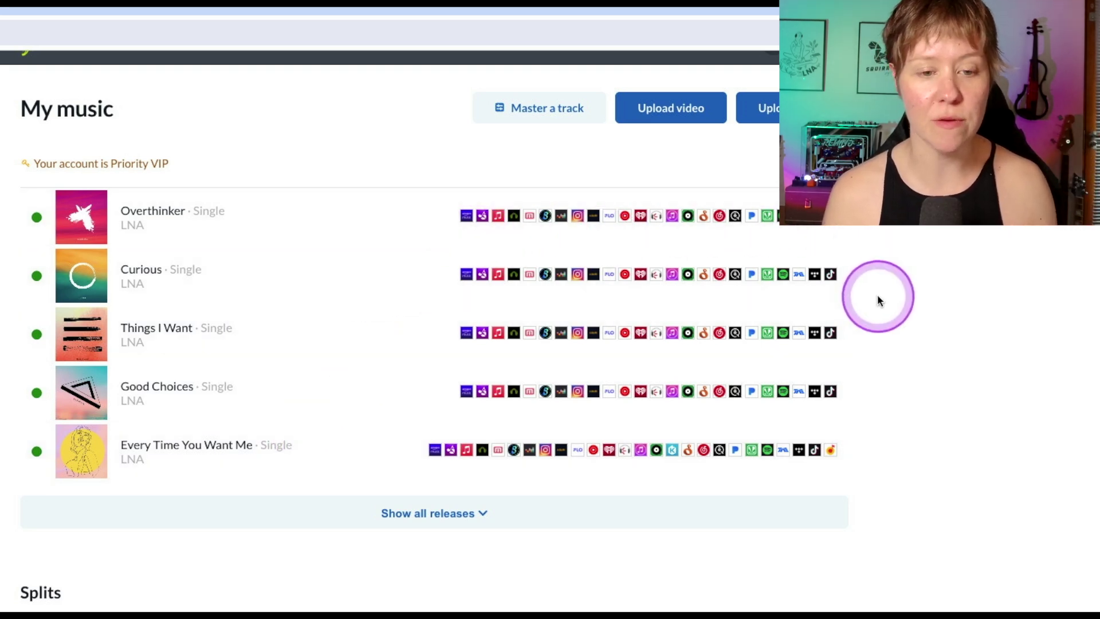
Step: Scroll DistroKid's My music page up to reveal the top navigation bar
{"action": "scroll", "coordinate": [877, 299], "scroll_direction": "up", "scroll_amount": 1}
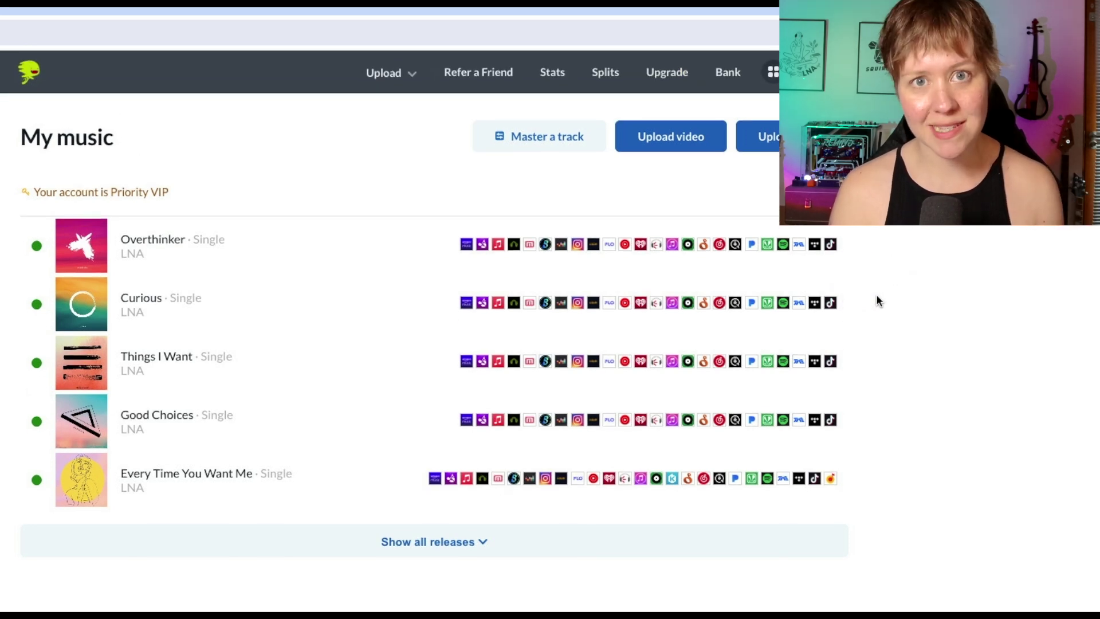
Step: On DistroKid's Splits page, select the 'LNA - Middle' release
{"action": "left_click", "coordinate": [607, 80]}
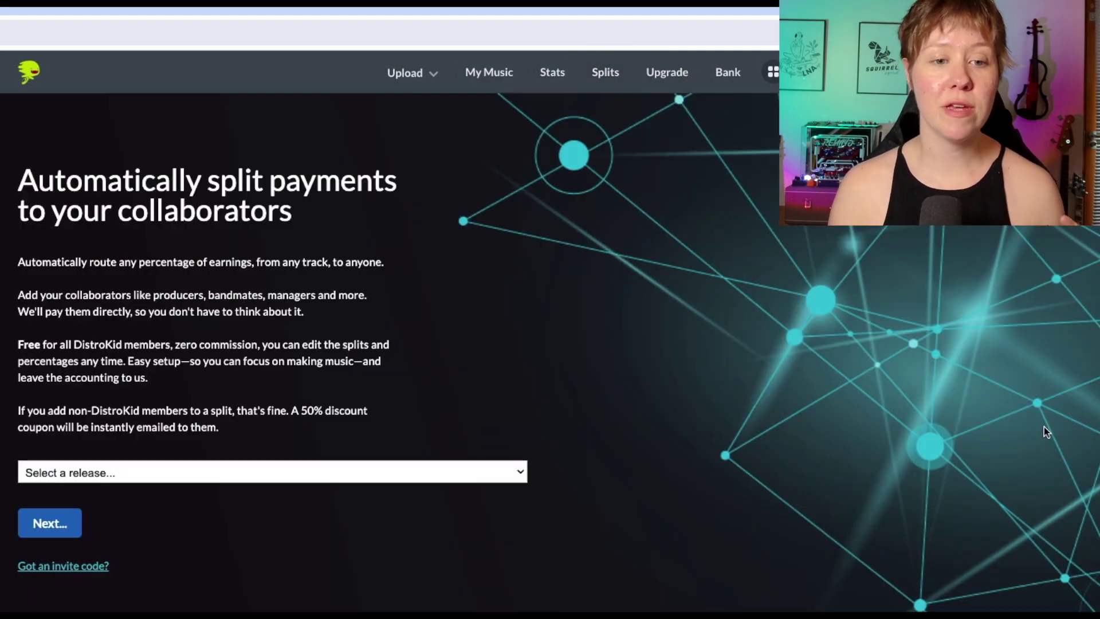
{"action": "left_click", "coordinate": [109, 473]}
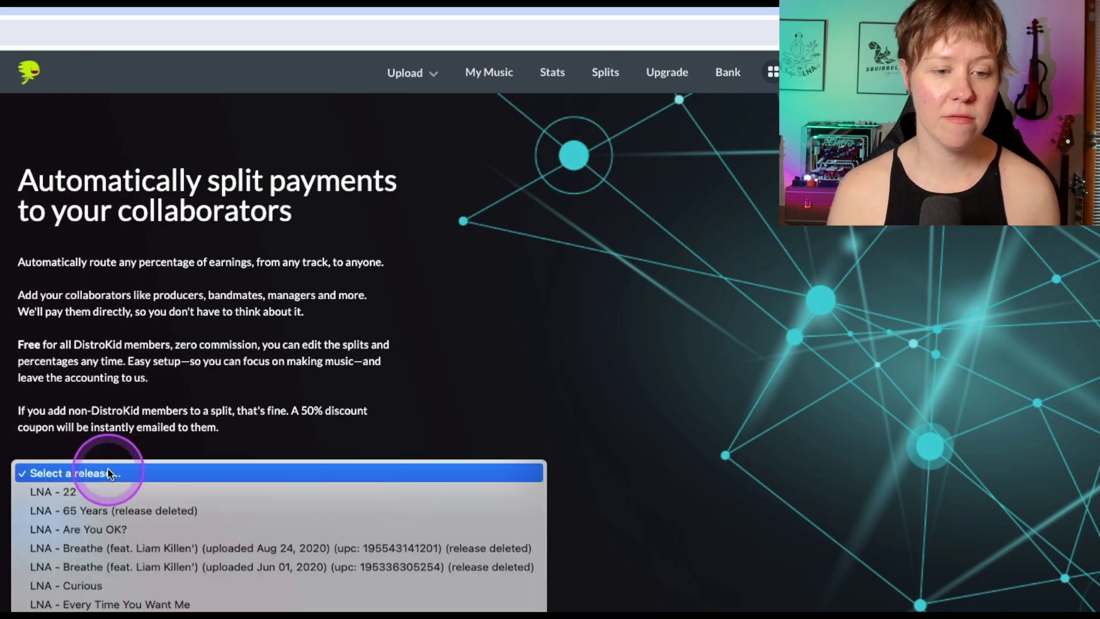
{"action": "left_click", "coordinate": [54, 523]}
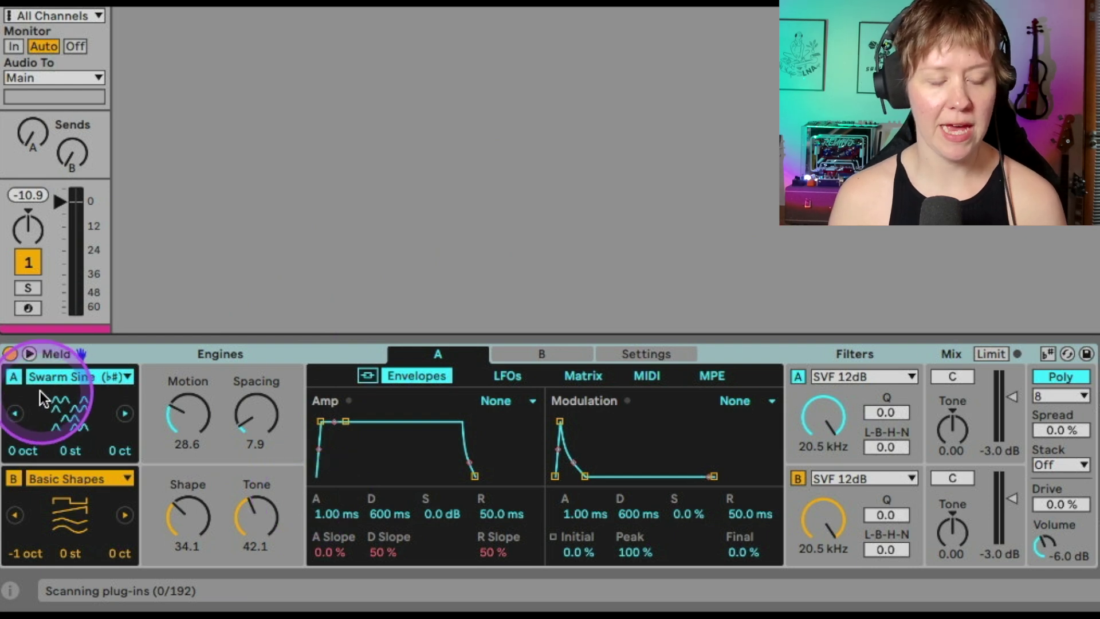
Step: With engine B muted, lengthen engine A's amp envelope release to about 1.13 s
{"action": "left_click", "coordinate": [447, 461]}
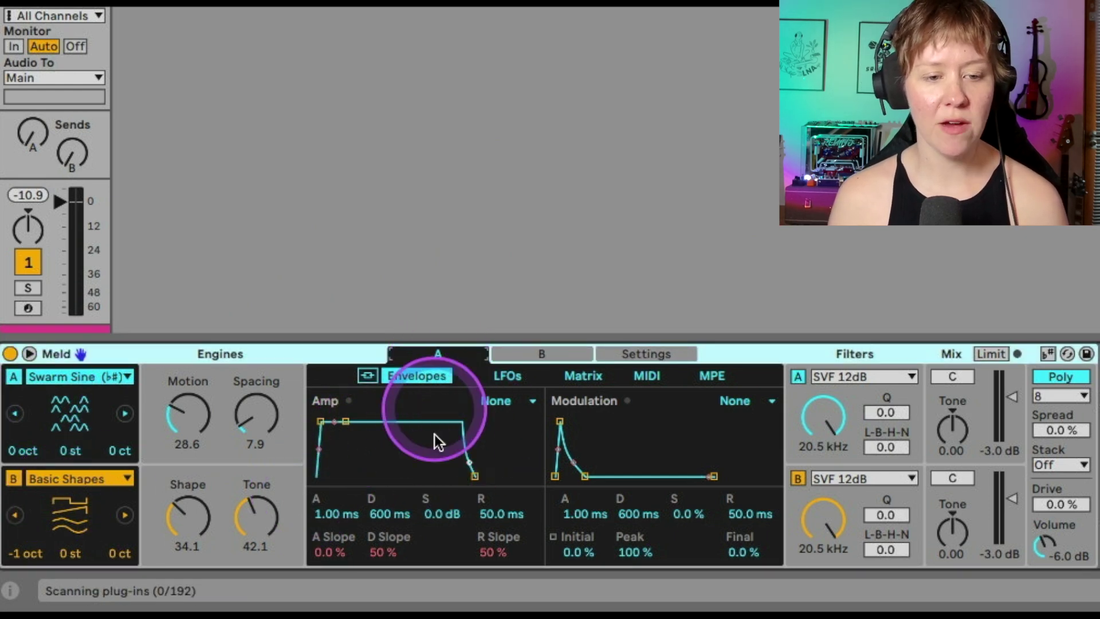
{"action": "left_click", "coordinate": [13, 478]}
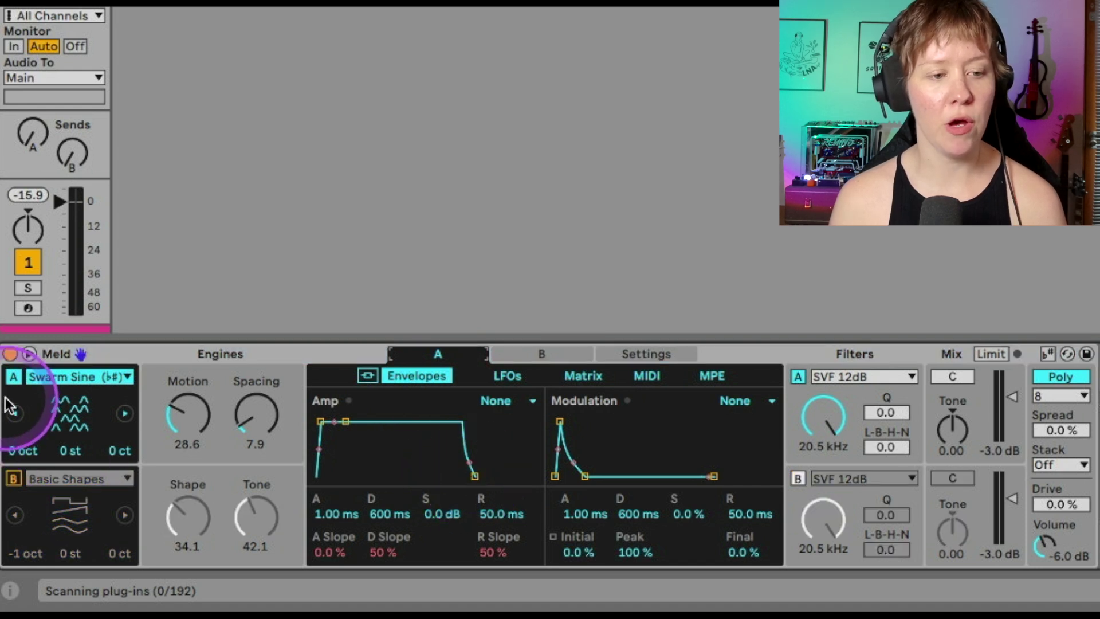
{"action": "left_click", "coordinate": [475, 476]}
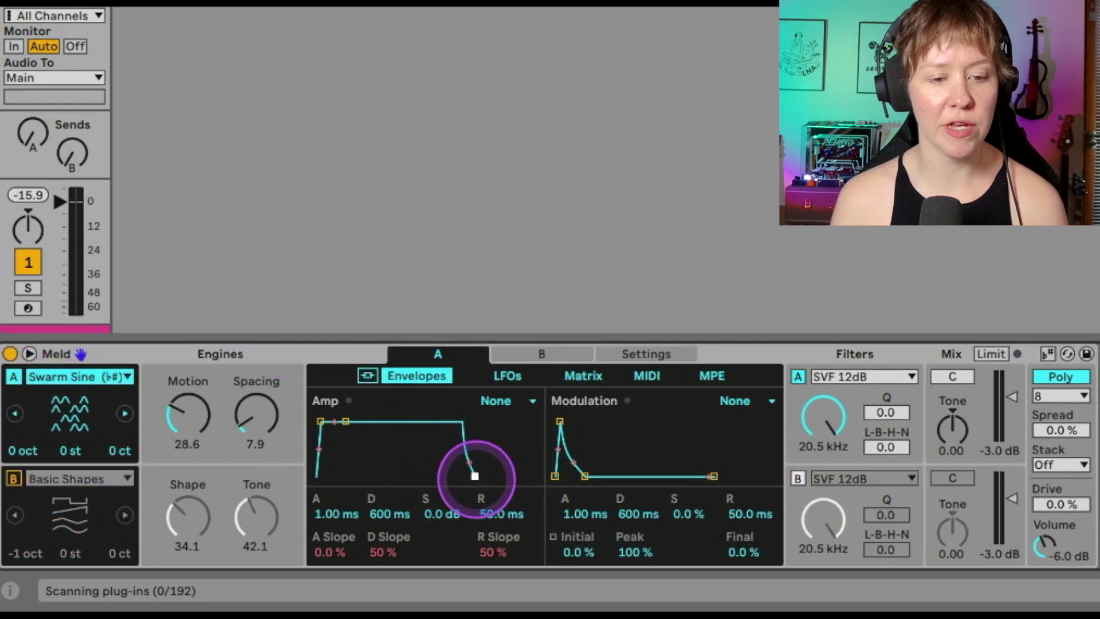
{"action": "left_click_drag", "start_coordinate": [480, 476], "coordinate": [502, 475]}
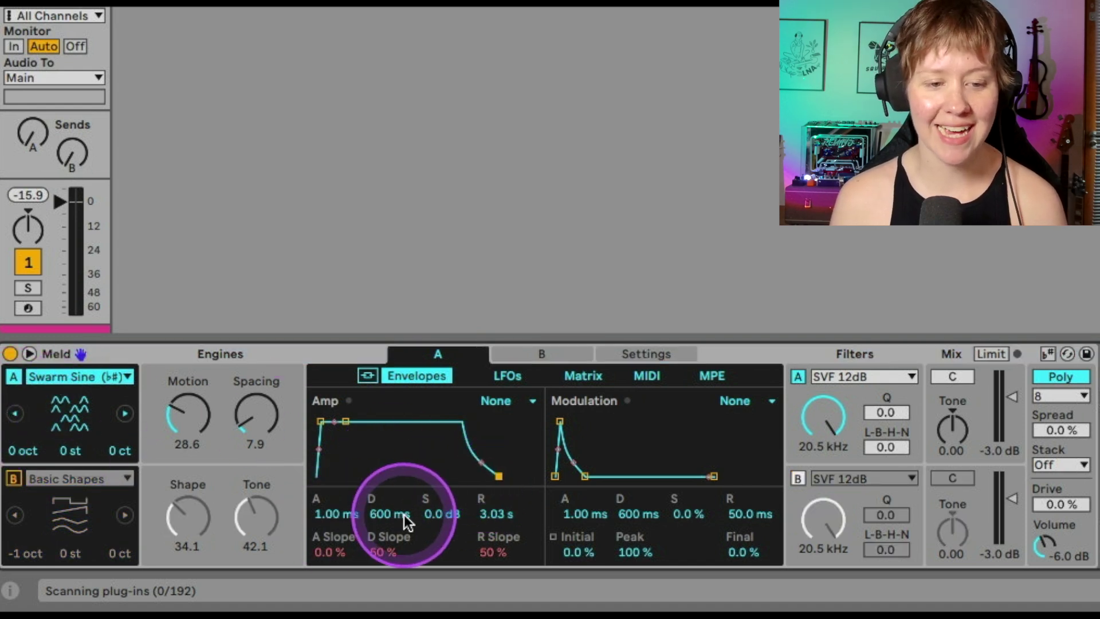
{"action": "mouse_move", "coordinate": [499, 474]}
{"action": "left_mouse_down"}
{"action": "mouse_move", "coordinate": [511, 478]}
{"action": "mouse_move", "coordinate": [492, 476]}
{"action": "left_mouse_up"}
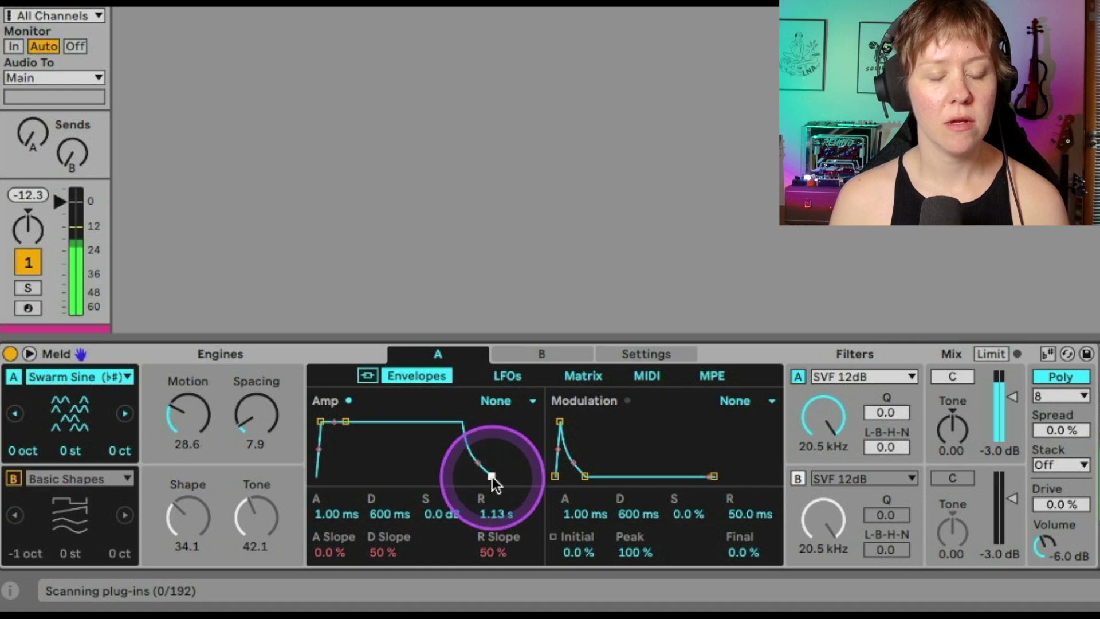
{"action": "left_click_drag", "start_coordinate": [349, 445], "coordinate": [325, 432]}
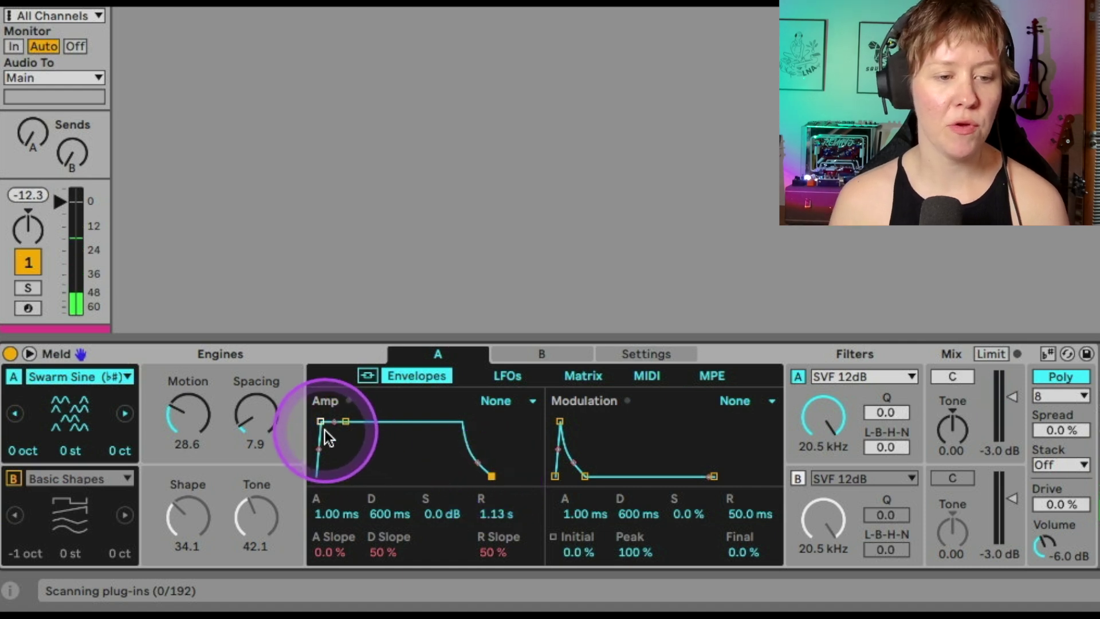
Step: Check engine B's envelopes, re-enable engine B, and show engine A's LFOs
{"action": "left_click", "coordinate": [539, 354]}
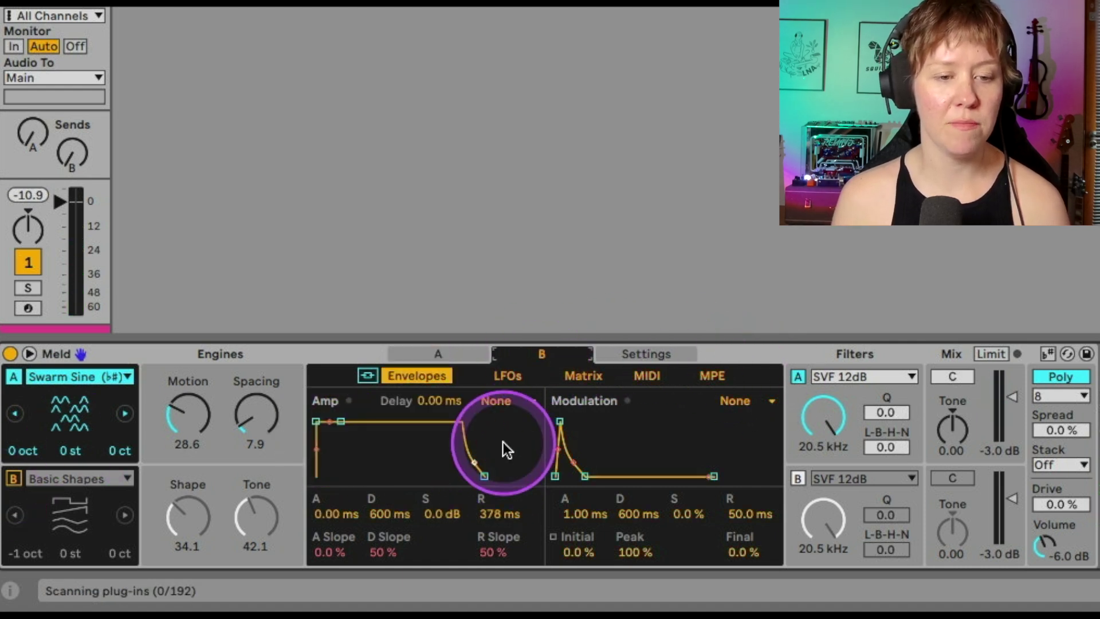
{"action": "left_click", "coordinate": [13, 479]}
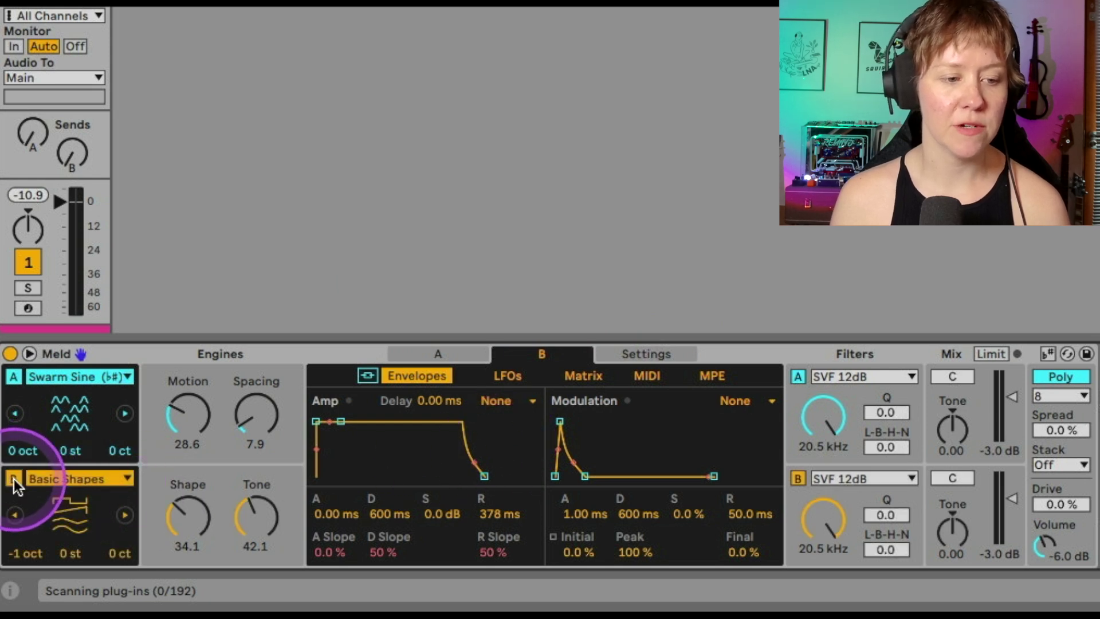
{"action": "left_click", "coordinate": [484, 354]}
{"action": "left_click", "coordinate": [519, 377]}
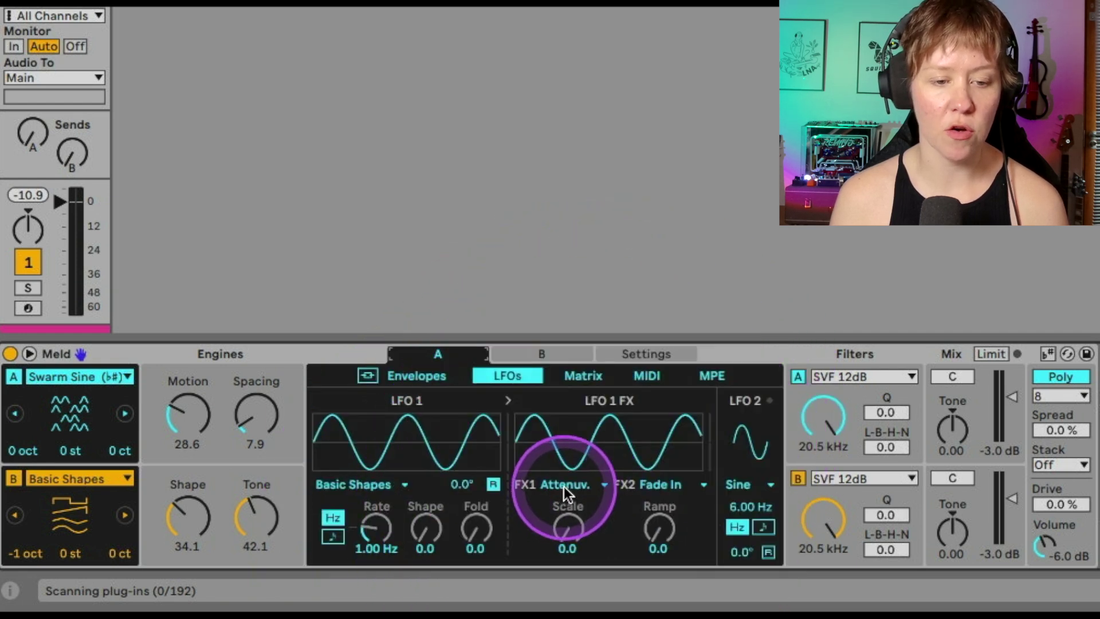
Step: Set LFO 1's first effect to Fade Out and second effect to S&H
{"action": "left_click", "coordinate": [563, 486]}
{"action": "left_click", "coordinate": [586, 264]}
{"action": "left_click", "coordinate": [559, 486]}
{"action": "left_click", "coordinate": [576, 373]}
{"action": "left_click", "coordinate": [656, 484]}
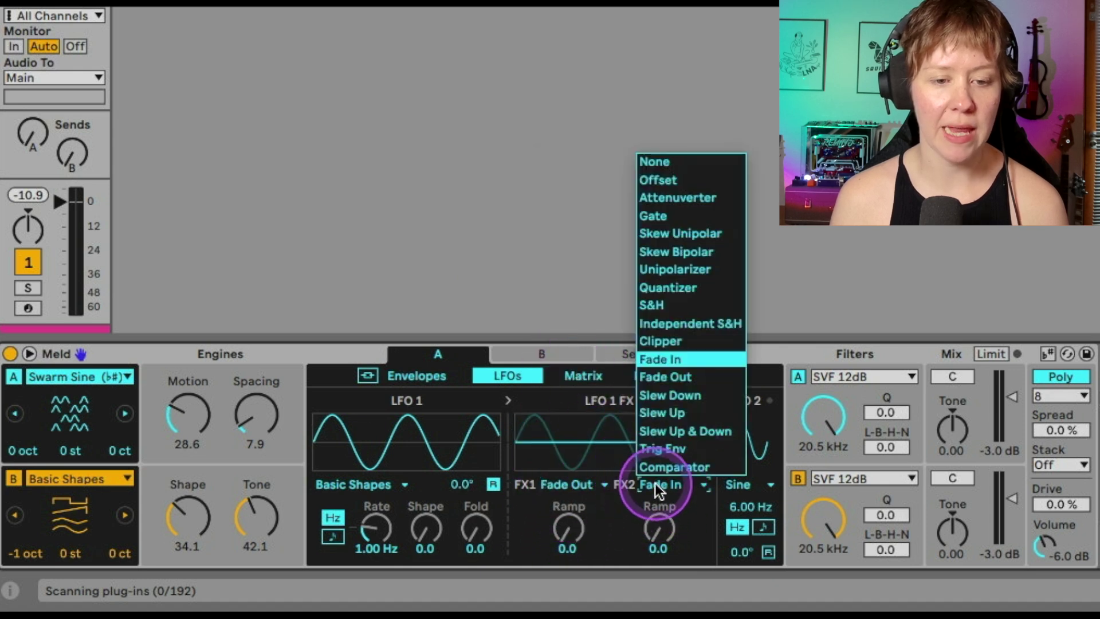
{"action": "left_click", "coordinate": [686, 305]}
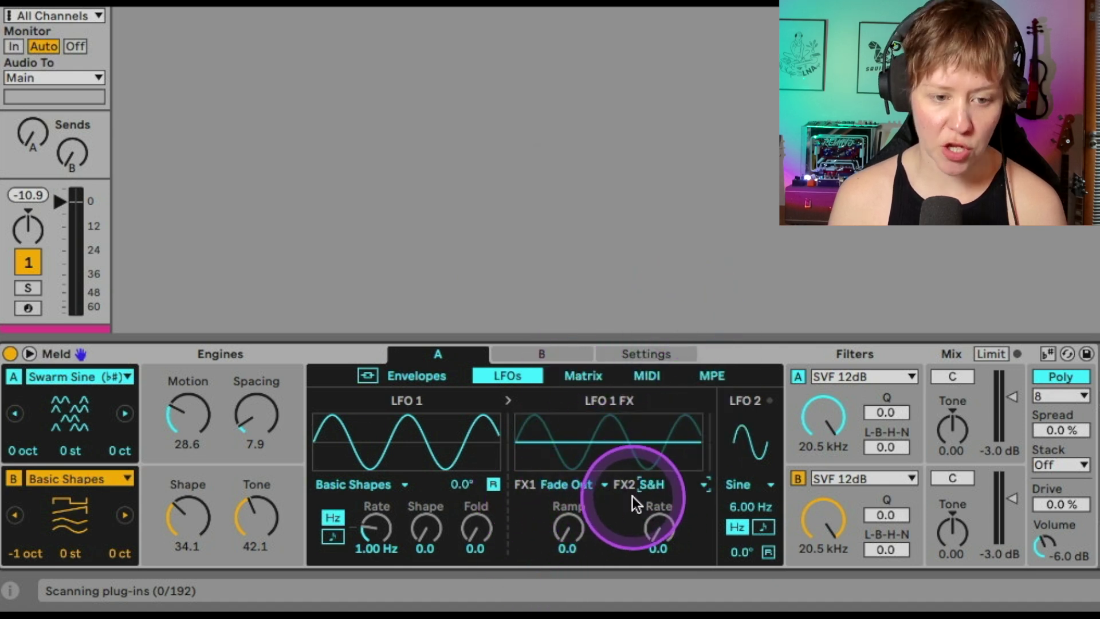
Step: Undo the Fade Out ramp and S&H rate tweaks and show the modulation matrix
{"action": "left_click_drag", "start_coordinate": [573, 531], "coordinate": [573, 512]}
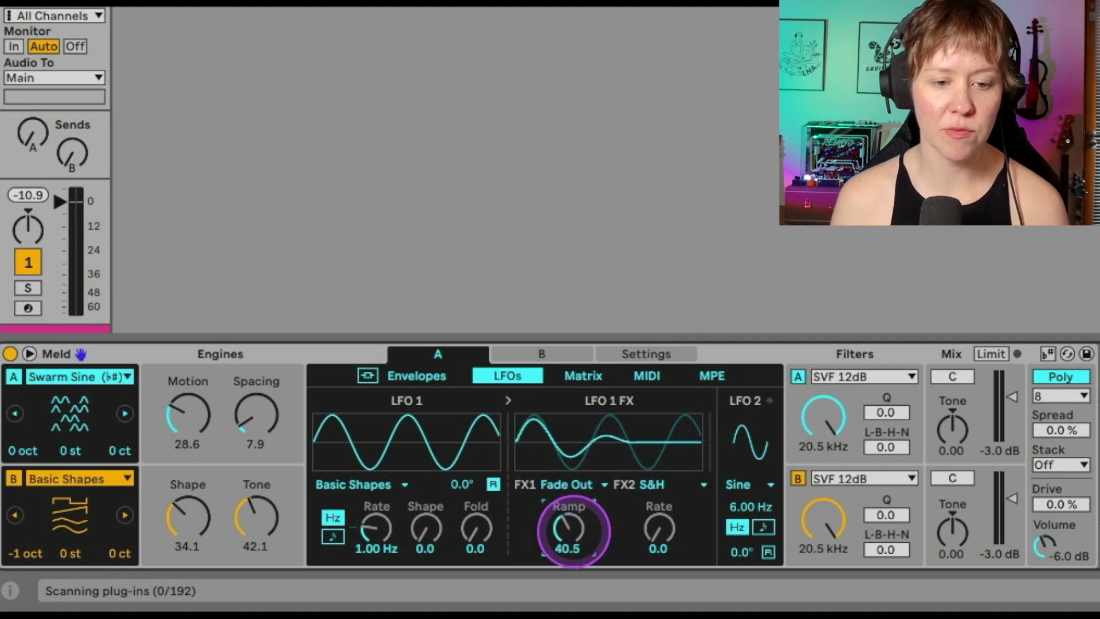
{"action": "left_click", "coordinate": [659, 530]}
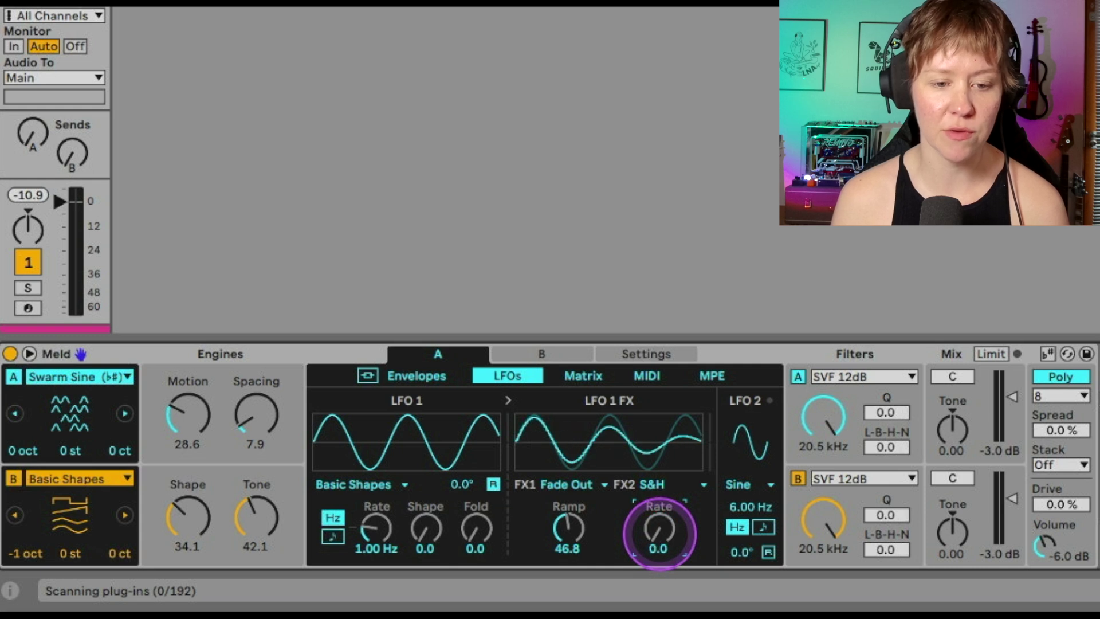
{"action": "key", "text": "ctrl+z"}
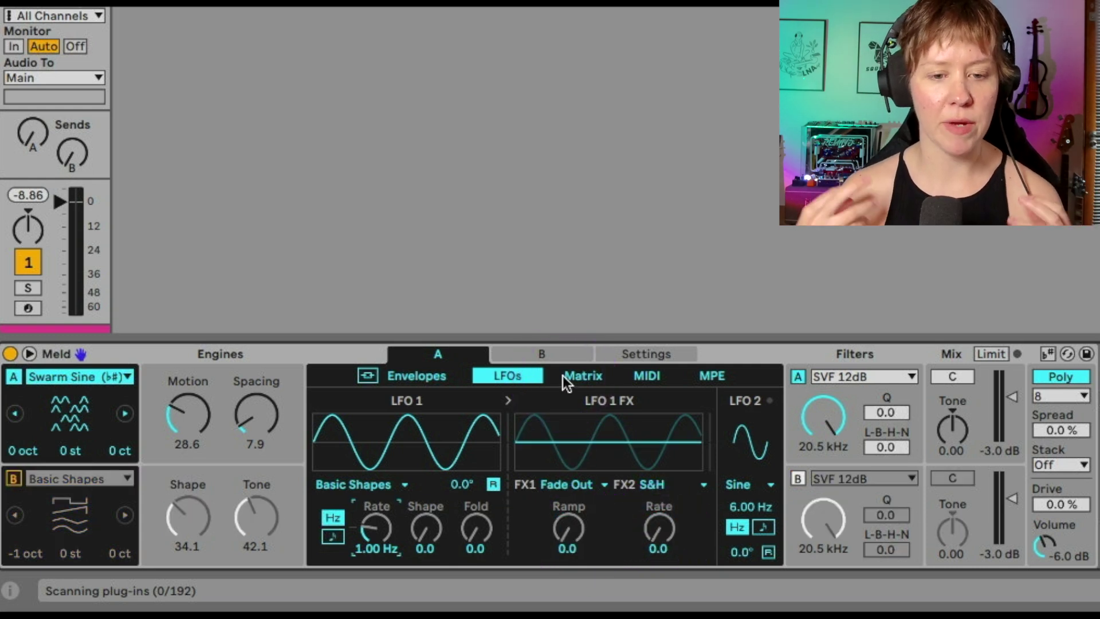
{"action": "left_click_drag", "start_coordinate": [519, 406], "coordinate": [581, 432]}
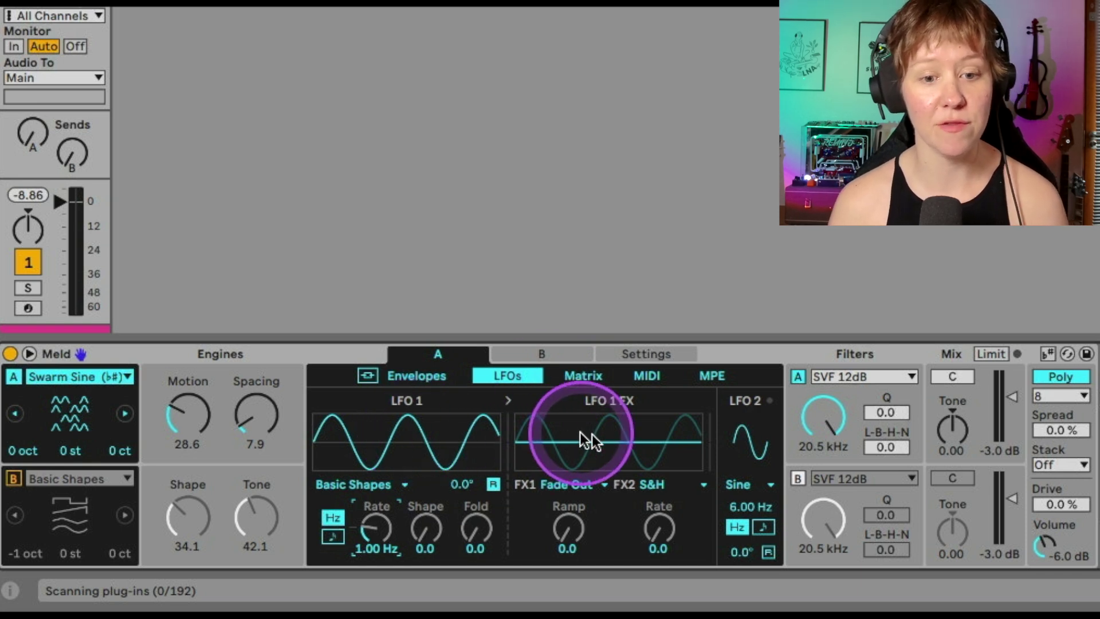
{"action": "left_click", "coordinate": [582, 375]}
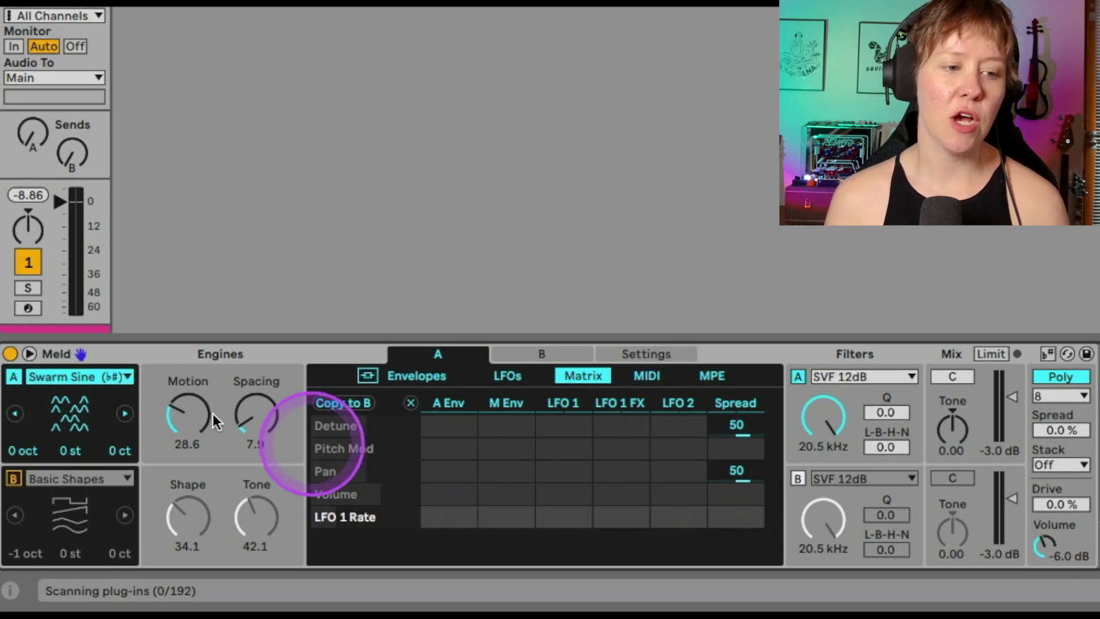
Step: Expand Meld's modulation matrix into the main view and show engine B's routings
{"action": "left_click", "coordinate": [31, 356]}
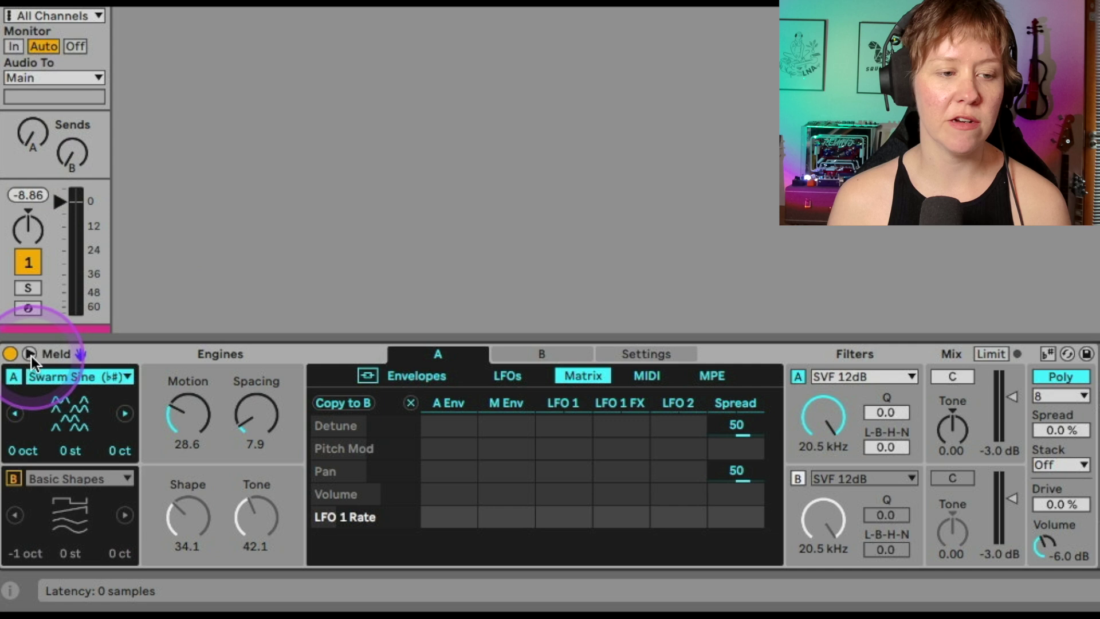
{"action": "left_click", "coordinate": [31, 356]}
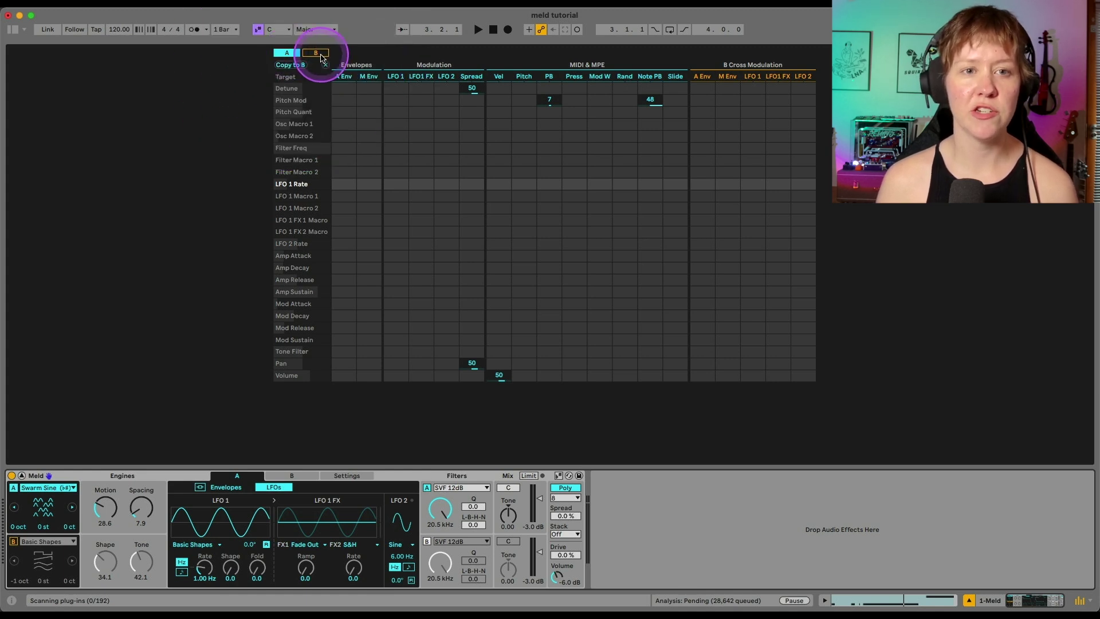
{"action": "left_click", "coordinate": [315, 53]}
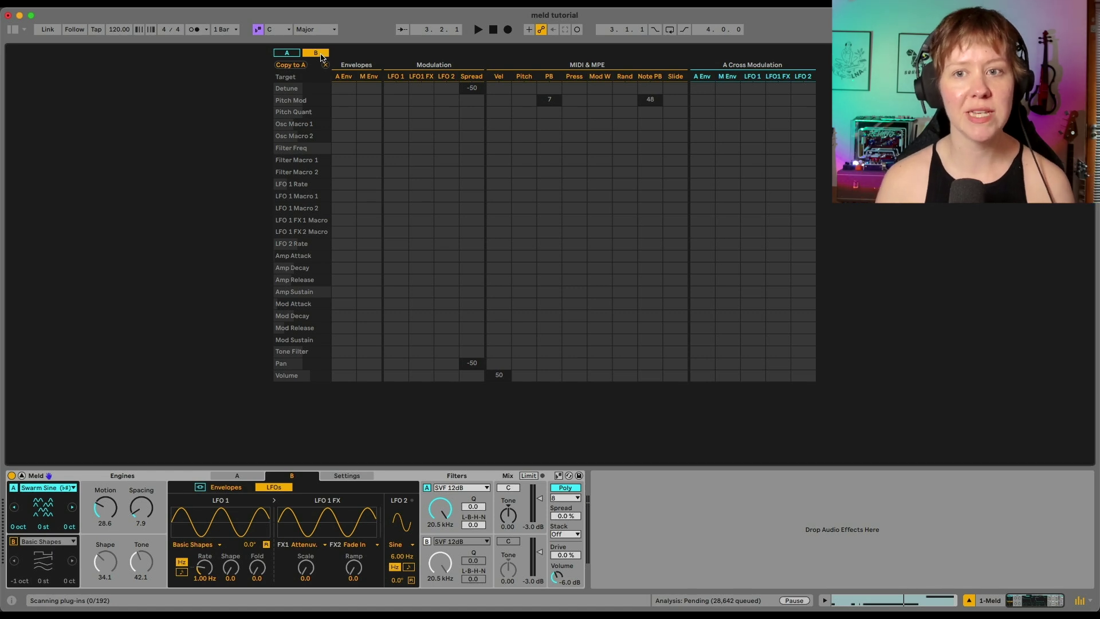
Step: Clear stray matrix values on Amp Release and Pitch Quant, keeping Spread at -50
{"action": "left_click", "coordinate": [476, 280]}
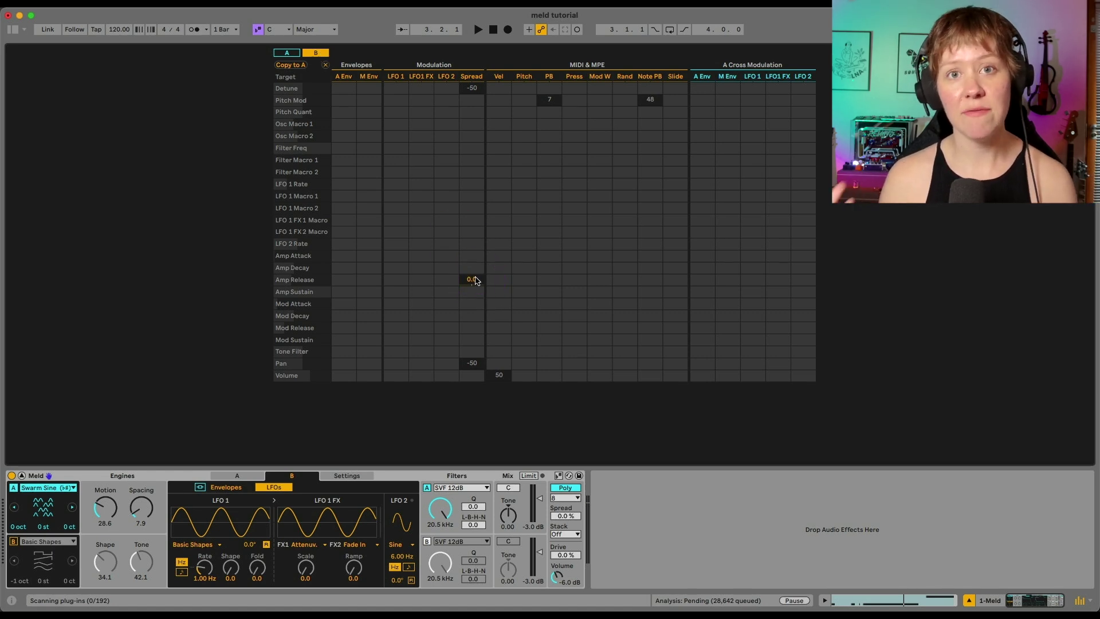
{"action": "left_click", "coordinate": [975, 263]}
{"action": "left_click", "coordinate": [740, 81]}
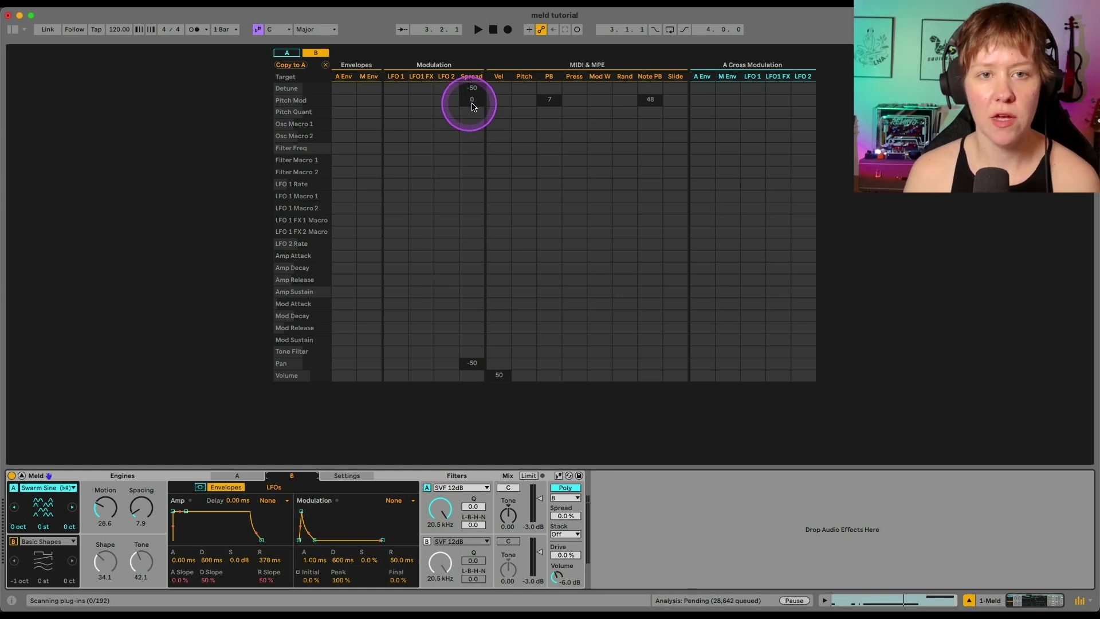
Step: Route engine A's LFO 1 to Osc Macro 1 at about 72 and audition it
{"action": "left_click", "coordinate": [254, 478]}
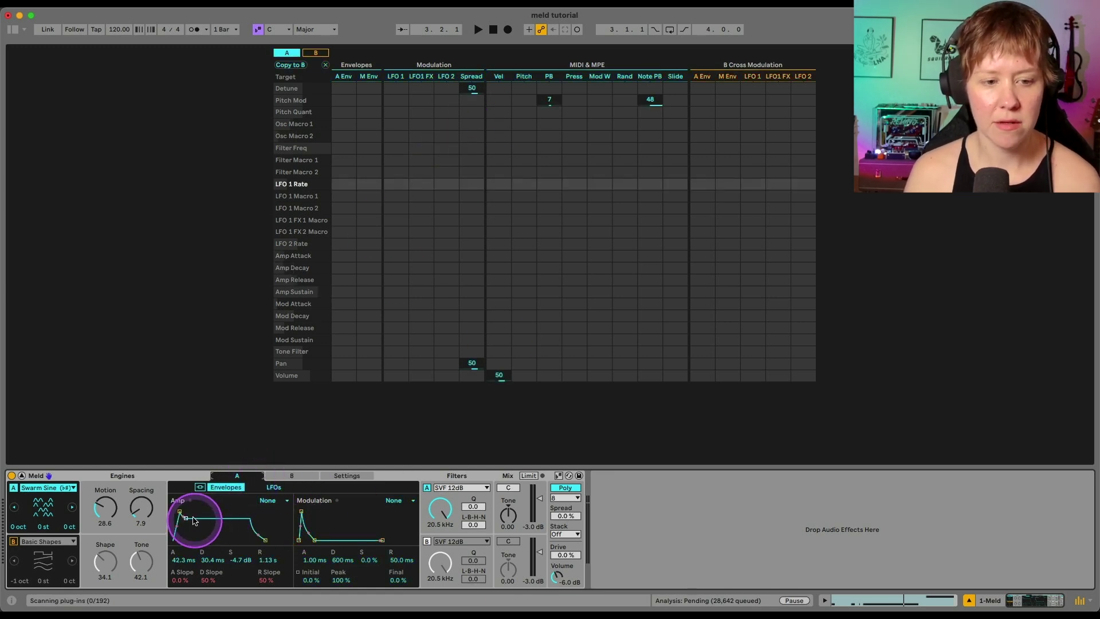
{"action": "left_click", "coordinate": [275, 487]}
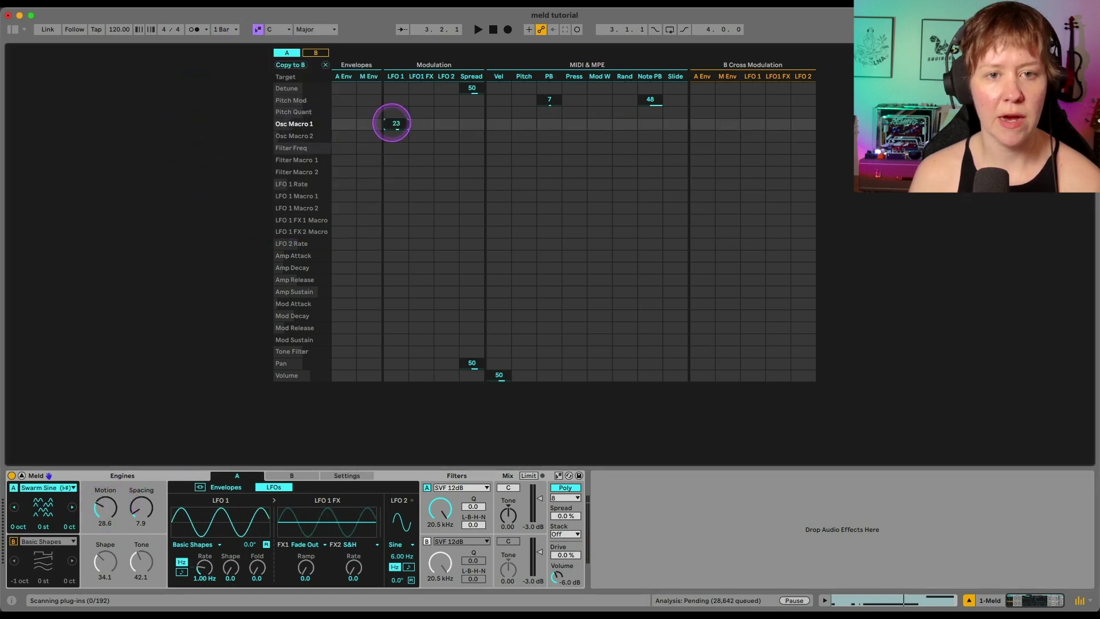
{"action": "mouse_move", "coordinate": [391, 126]}
{"action": "left_mouse_down"}
{"action": "mouse_move", "coordinate": [392, 92]}
{"action": "mouse_move", "coordinate": [393, 122]}
{"action": "left_mouse_up"}
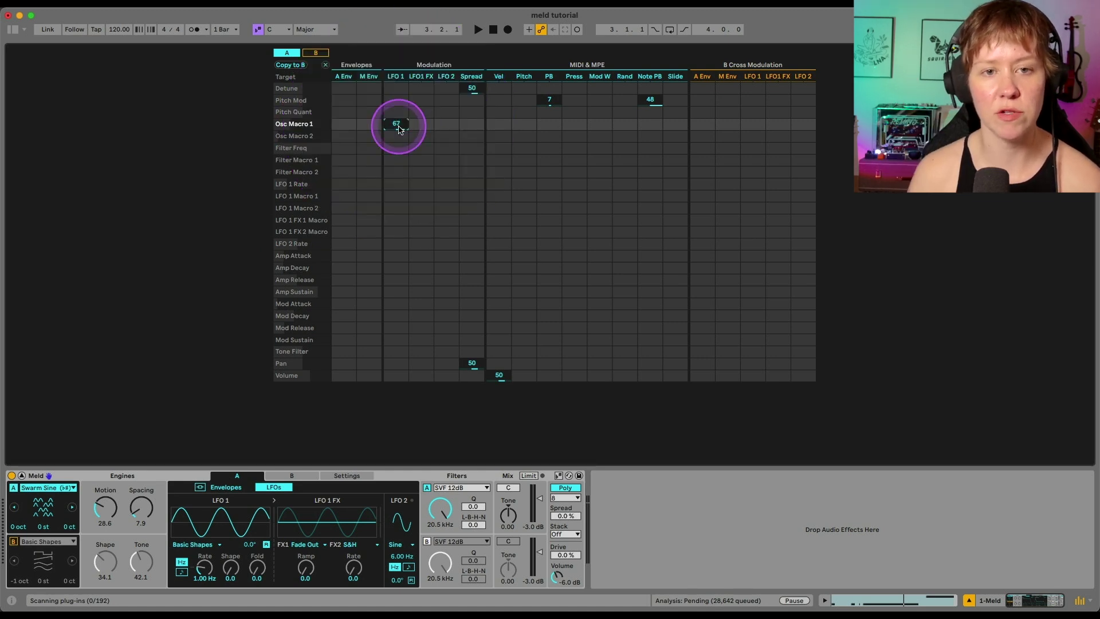
{"action": "mouse_move", "coordinate": [399, 130]}
{"action": "left_mouse_down"}
{"action": "mouse_move", "coordinate": [399, 114]}
{"action": "mouse_move", "coordinate": [400, 129]}
{"action": "left_mouse_up"}
{"action": "key", "text": "space"}
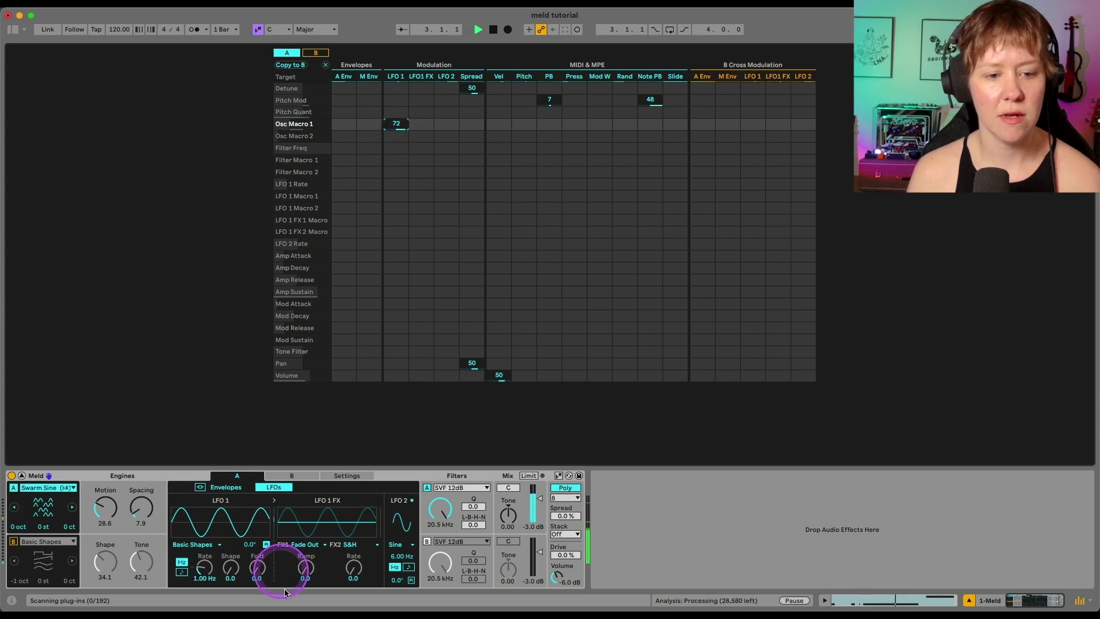
{"action": "key", "text": "space"}
Step: Set LFO 1 Rate 11.9 Hz, Shape 42.9, Fold 6.3, and Motion to 51.6
{"action": "left_click", "coordinate": [205, 567]}
{"action": "left_click_drag", "start_coordinate": [204, 567], "coordinate": [203, 568]}
{"action": "key", "text": "space"}
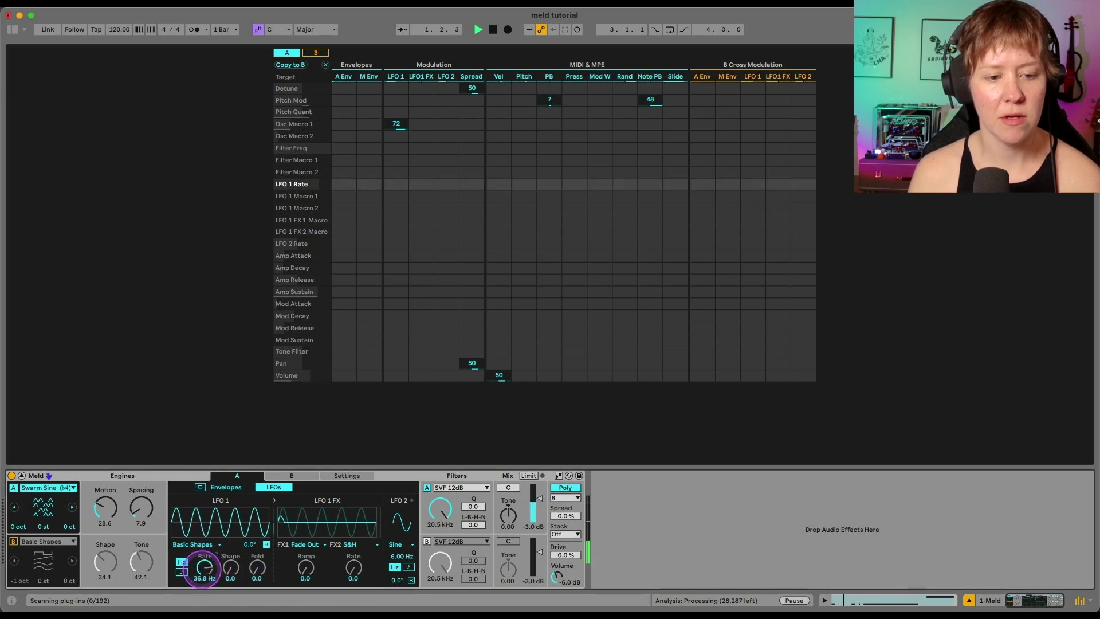
{"action": "left_click_drag", "start_coordinate": [105, 507], "coordinate": [104, 496]}
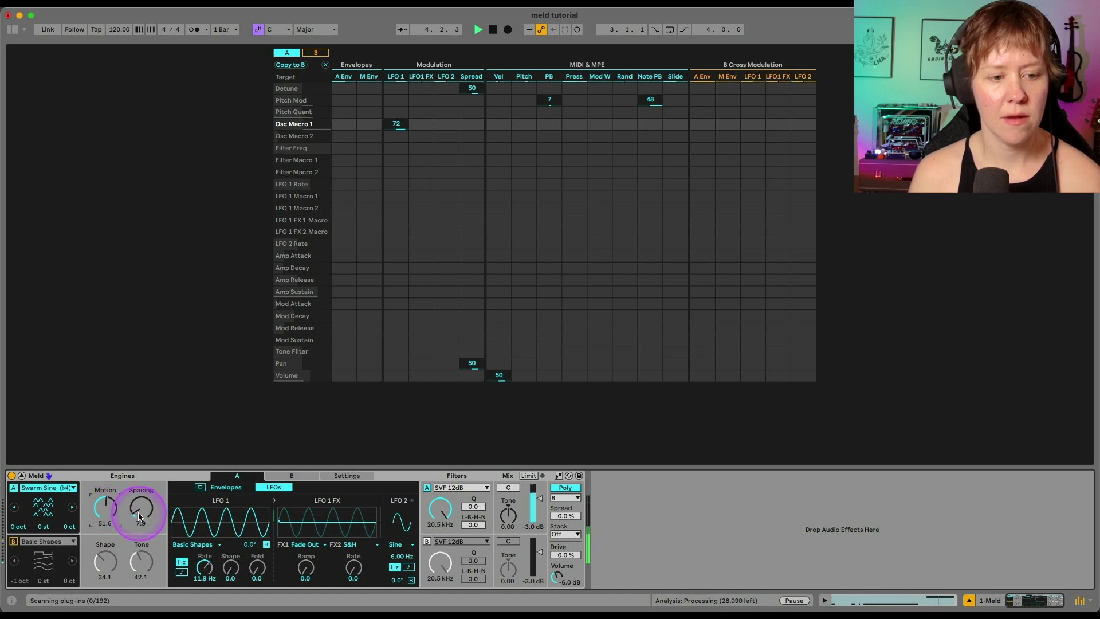
{"action": "left_click_drag", "start_coordinate": [231, 570], "coordinate": [230, 550]}
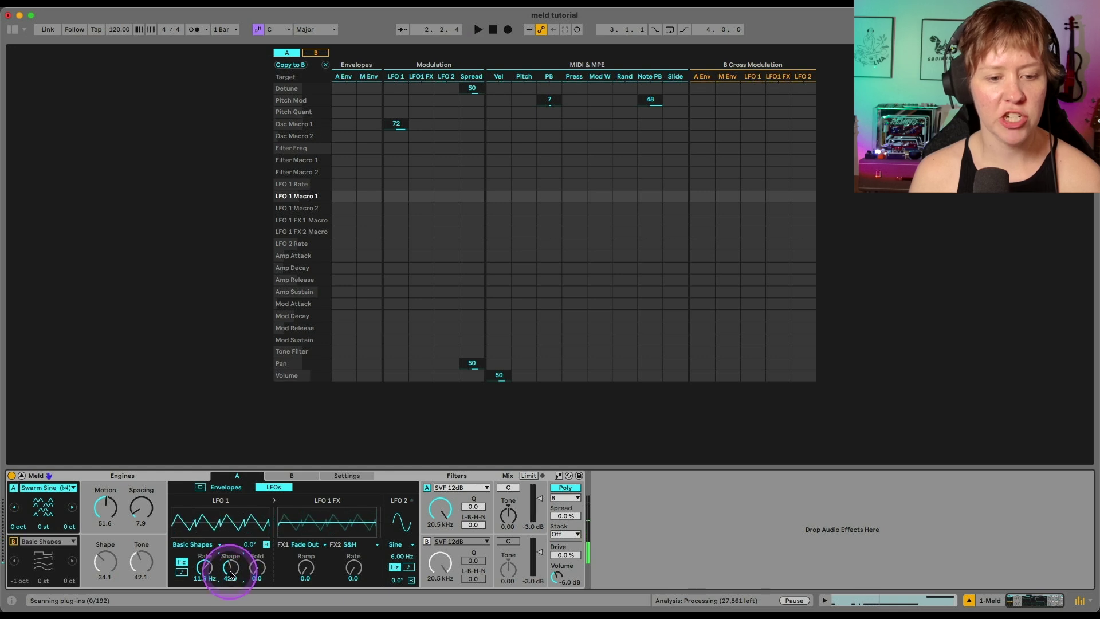
{"action": "left_click_drag", "start_coordinate": [257, 571], "coordinate": [256, 565]}
{"action": "left_click", "coordinate": [232, 512]}
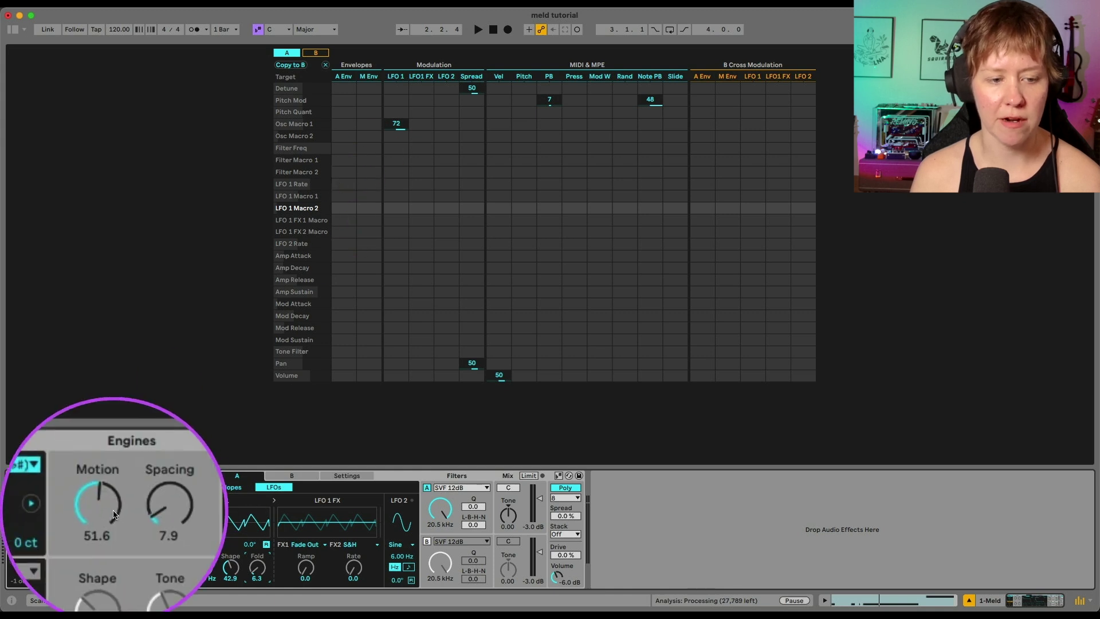
Step: Dismiss the stray modulation matrix cell selections
{"action": "left_click", "coordinate": [415, 340]}
{"action": "left_click", "coordinate": [496, 304]}
{"action": "left_click", "coordinate": [319, 62]}
{"action": "left_click", "coordinate": [59, 610]}
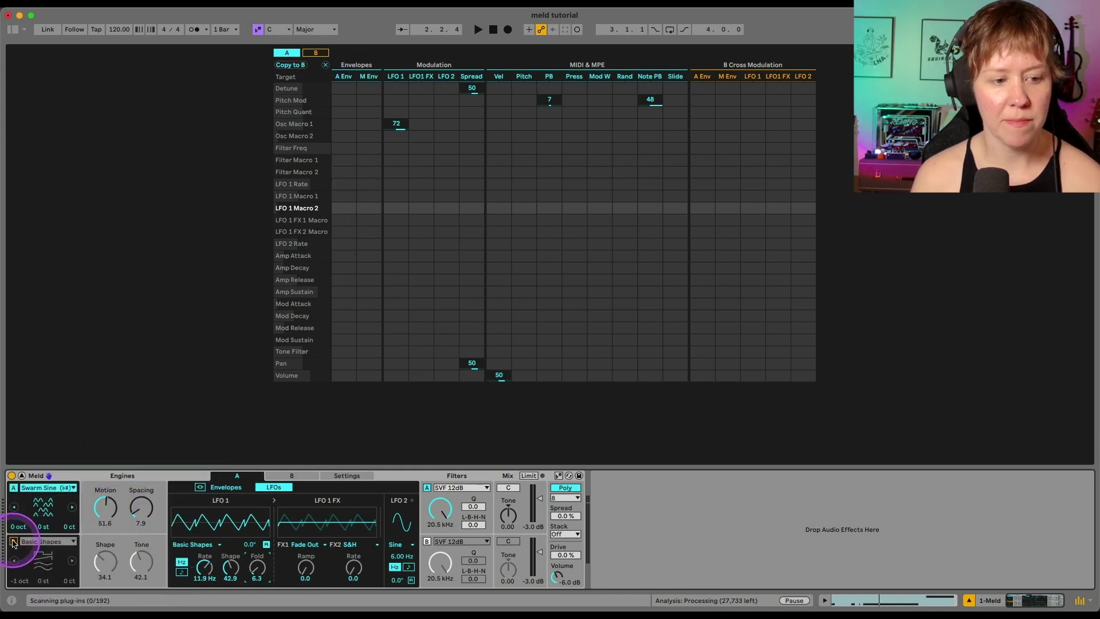
Step: On engine B, adjust the amp envelope release and try a Detune route, leaving it at zero
{"action": "left_click", "coordinate": [292, 476]}
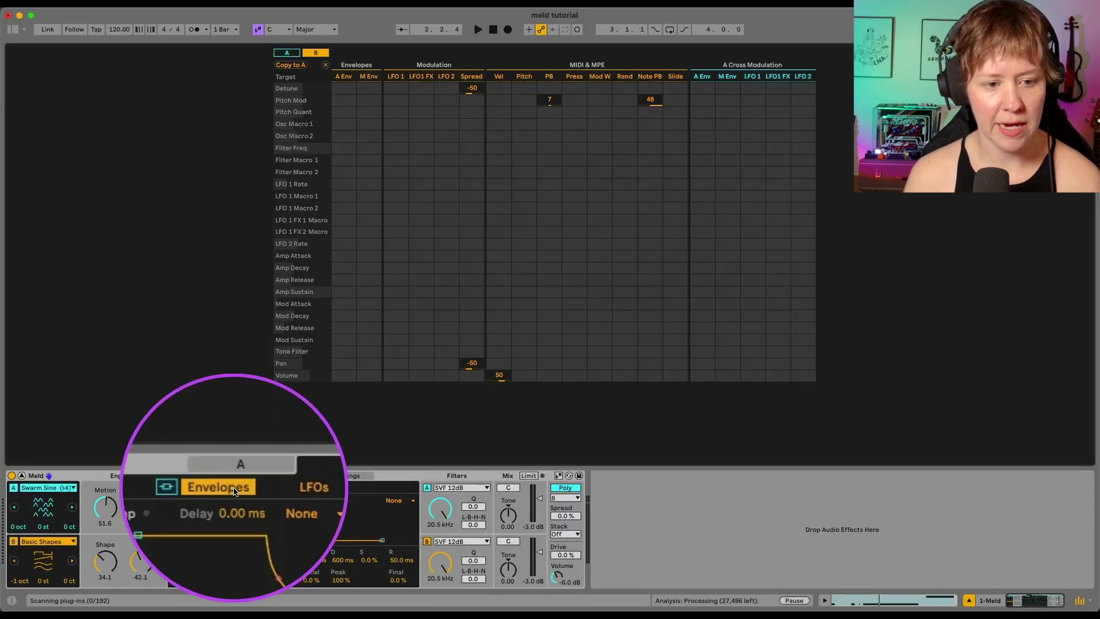
{"action": "left_click_drag", "start_coordinate": [221, 534], "coordinate": [261, 540]}
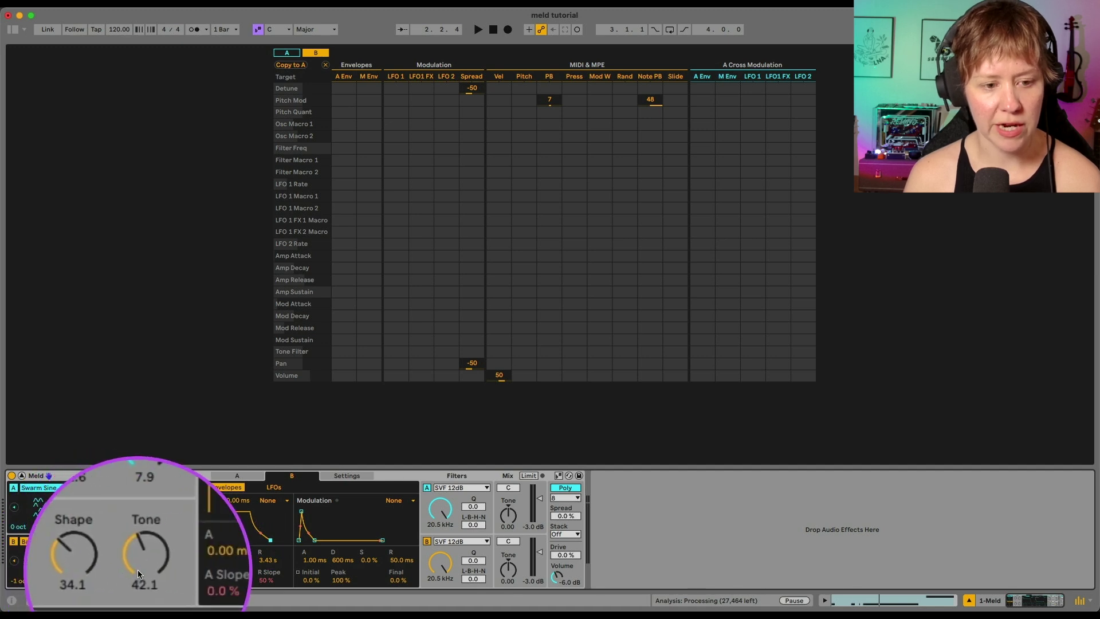
{"action": "left_click", "coordinate": [344, 91]}
{"action": "left_click_drag", "start_coordinate": [345, 94], "coordinate": [344, 87]}
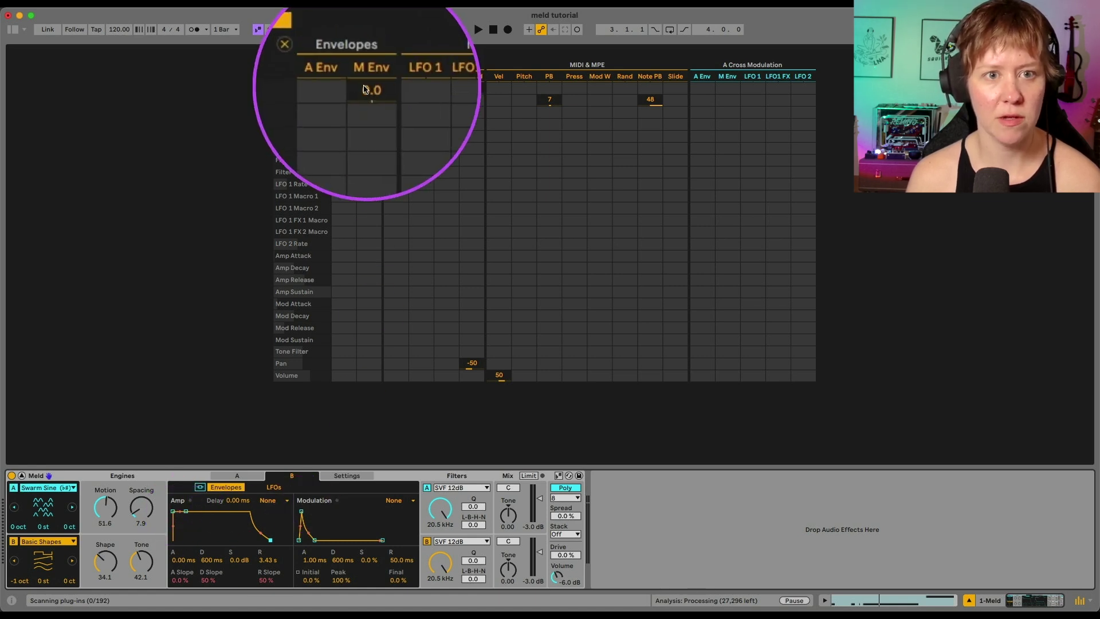
{"action": "left_click", "coordinate": [343, 89]}
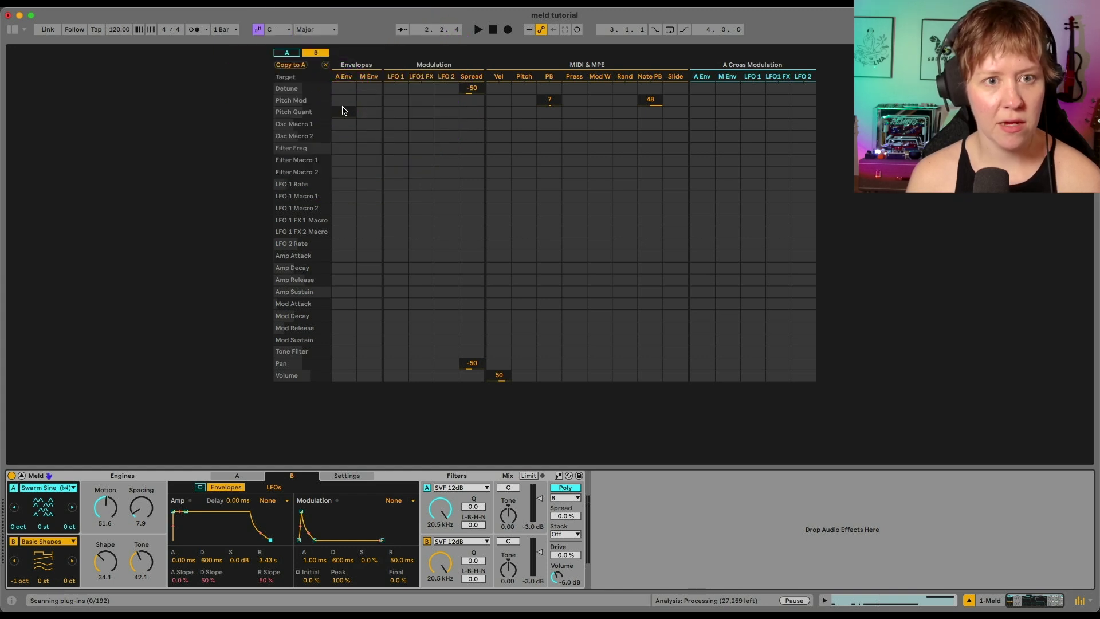
Step: Route engine B's amp envelope to Osc Macro 2 at a depth of -47
{"action": "left_click", "coordinate": [345, 135]}
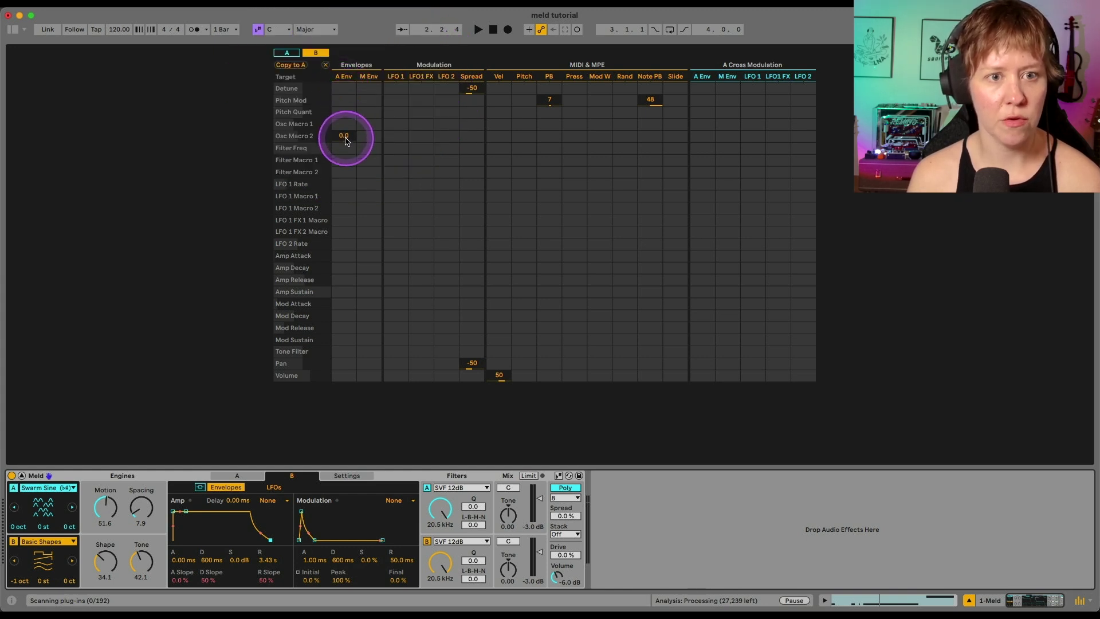
{"action": "left_click", "coordinate": [346, 140]}
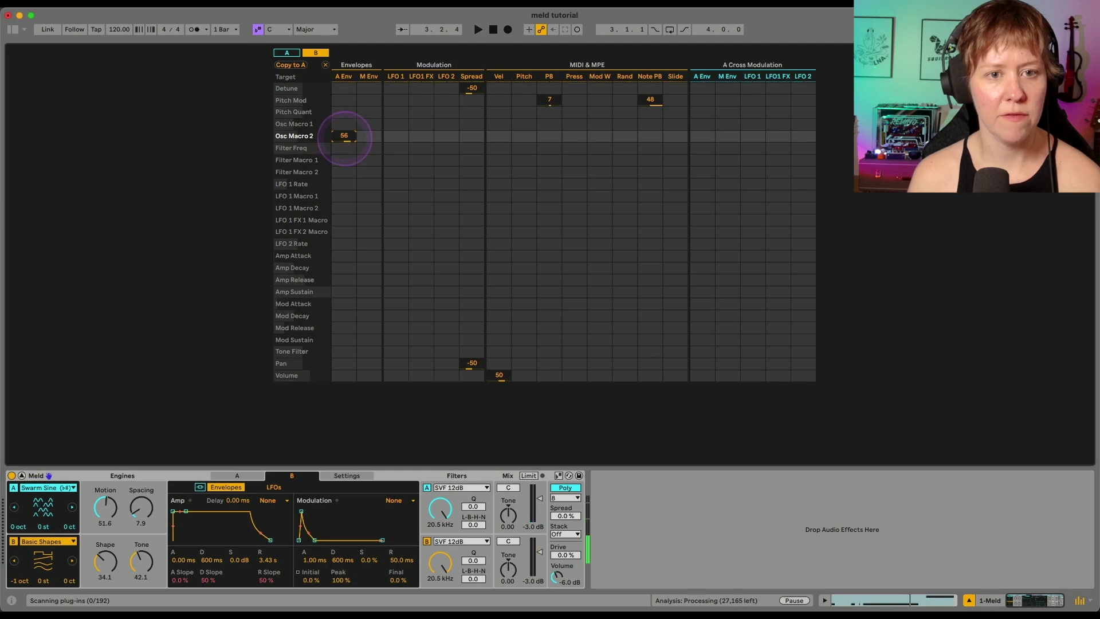
{"action": "left_click", "coordinate": [346, 140]}
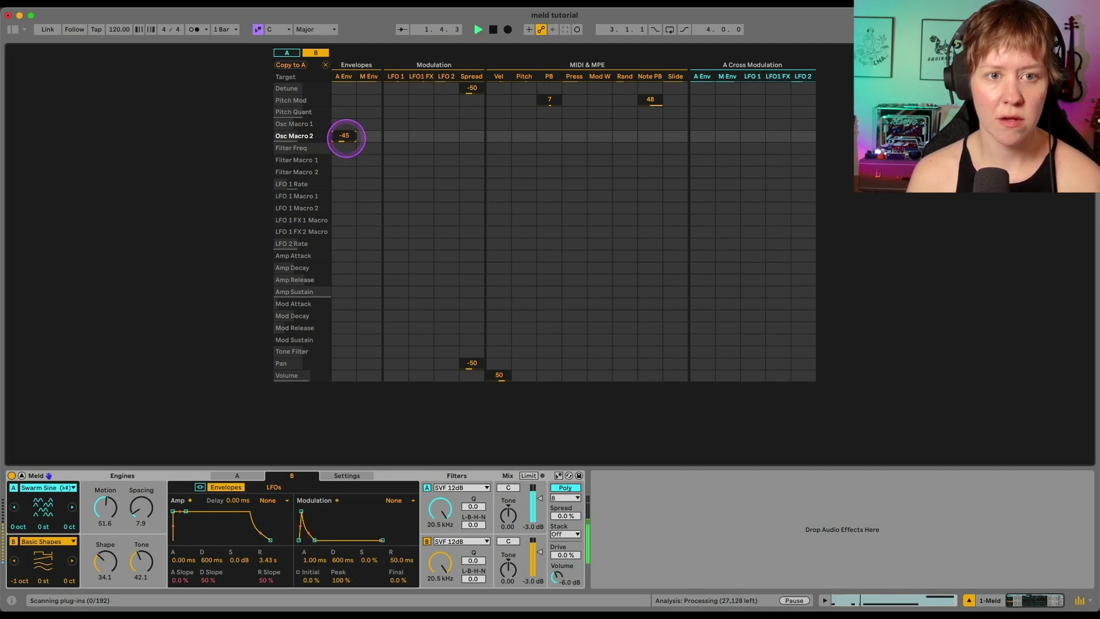
{"action": "left_click_drag", "start_coordinate": [346, 138], "coordinate": [347, 142]}
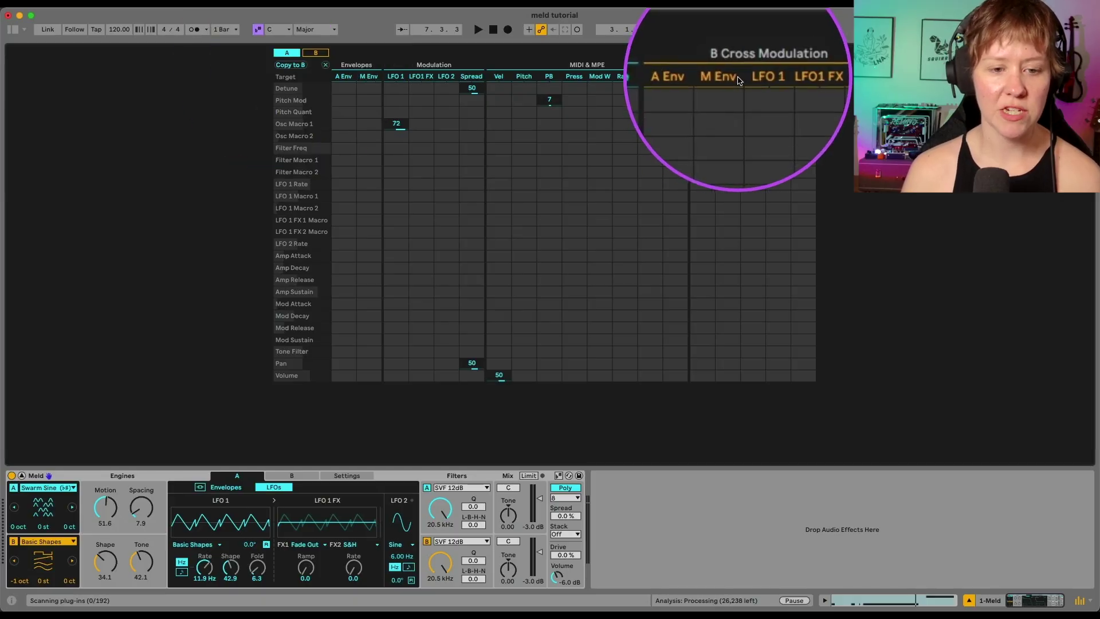
Step: Cross-modulate engine A's LFO 1 Rate from engine B's LFO 1 at -55
{"action": "left_click", "coordinate": [277, 477]}
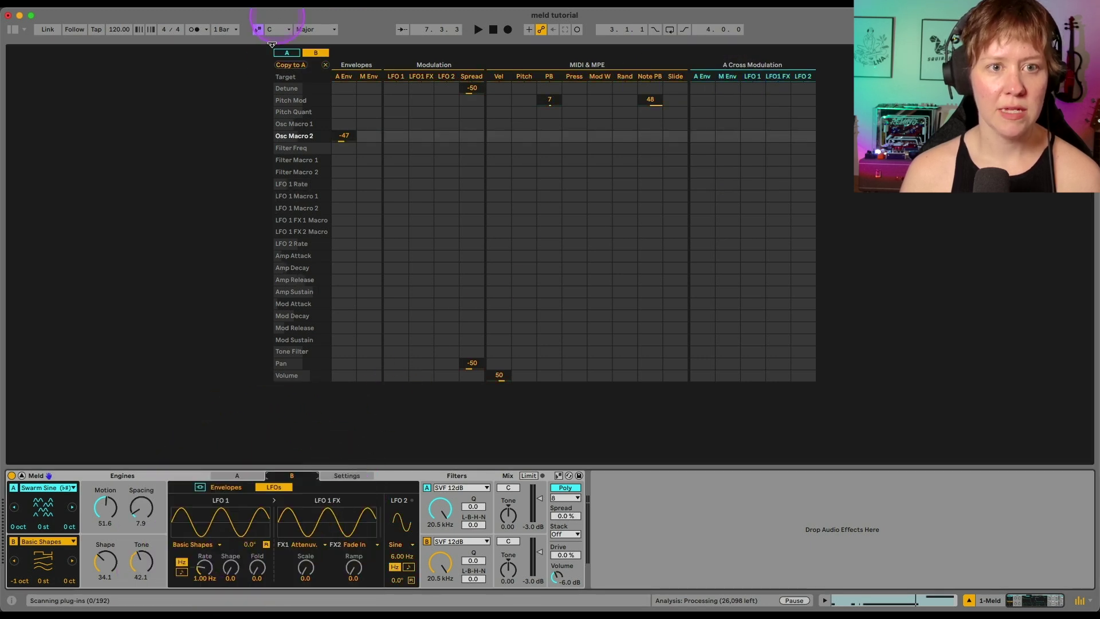
{"action": "left_click", "coordinate": [287, 53]}
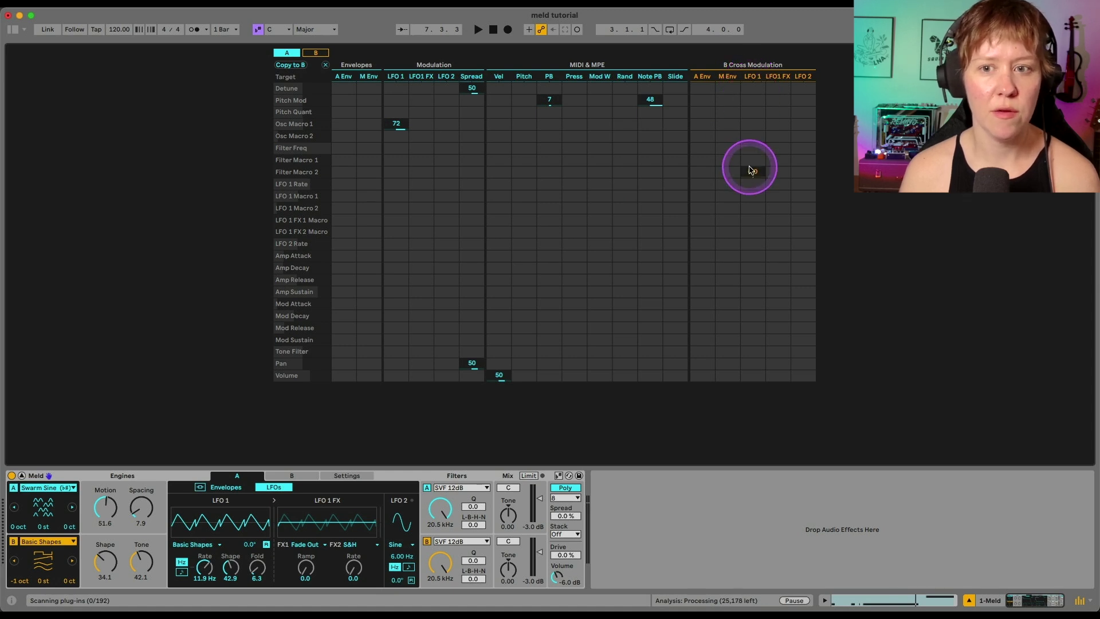
{"action": "left_click", "coordinate": [752, 172]}
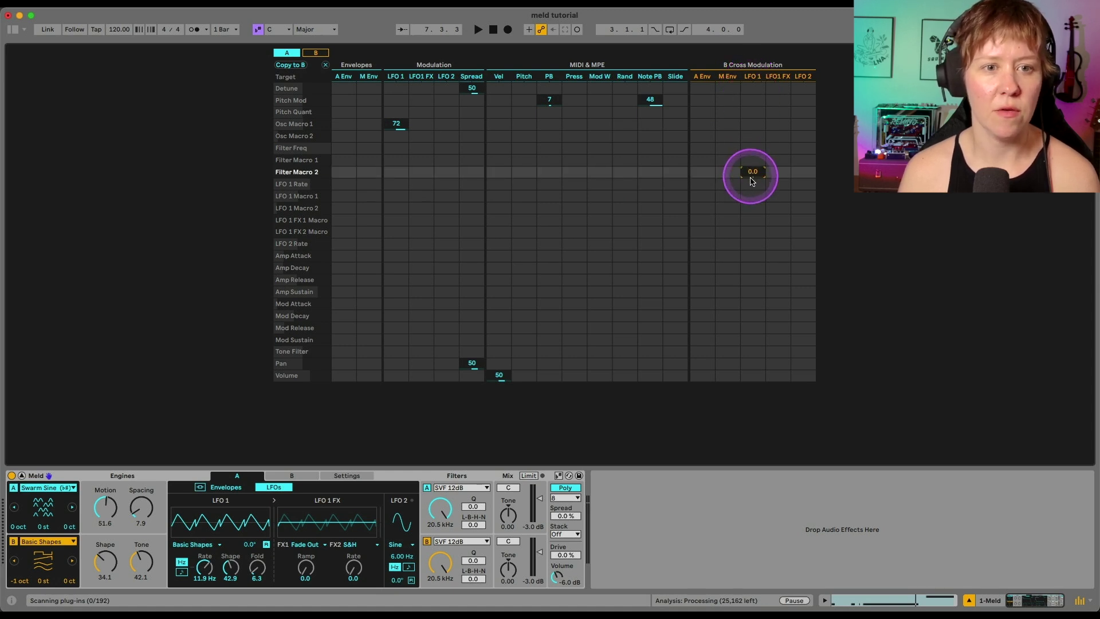
{"action": "left_click", "coordinate": [751, 186]}
{"action": "left_click_drag", "start_coordinate": [752, 188], "coordinate": [752, 175]}
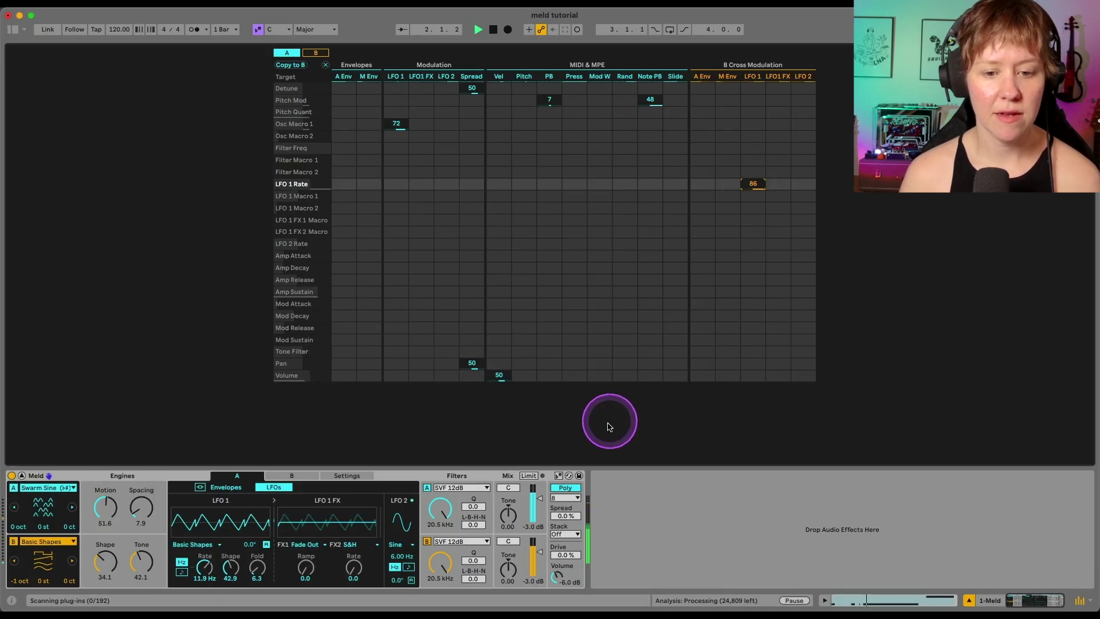
Step: Raise Meld's volume to -1.2 dB and speed engine B's LFO 1 up to 25.8 Hz
{"action": "left_click", "coordinate": [568, 582]}
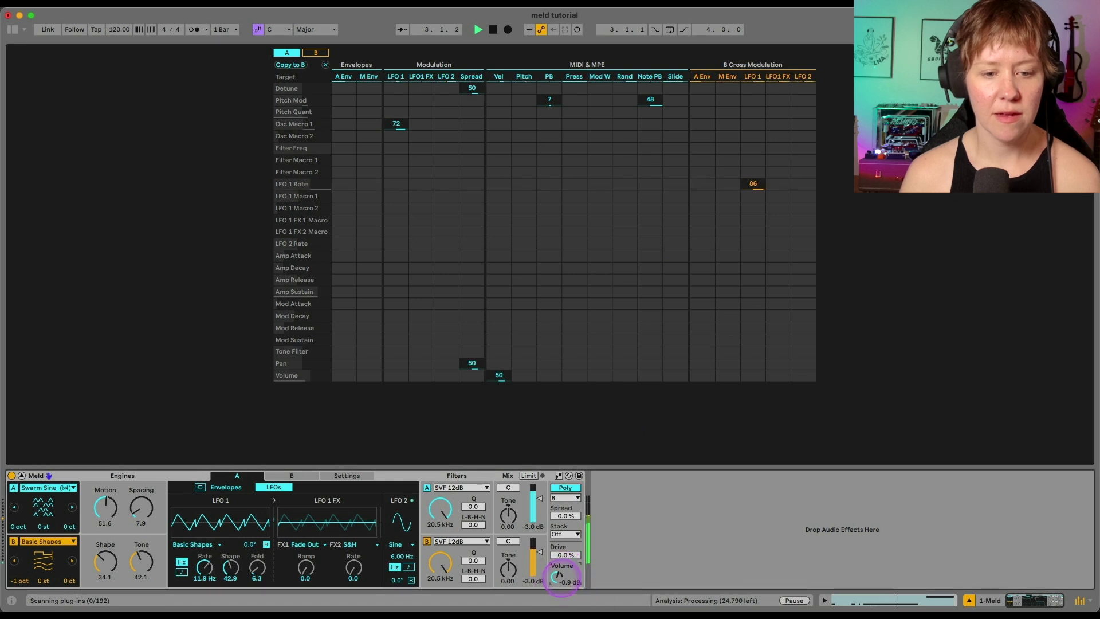
{"action": "left_click", "coordinate": [292, 476]}
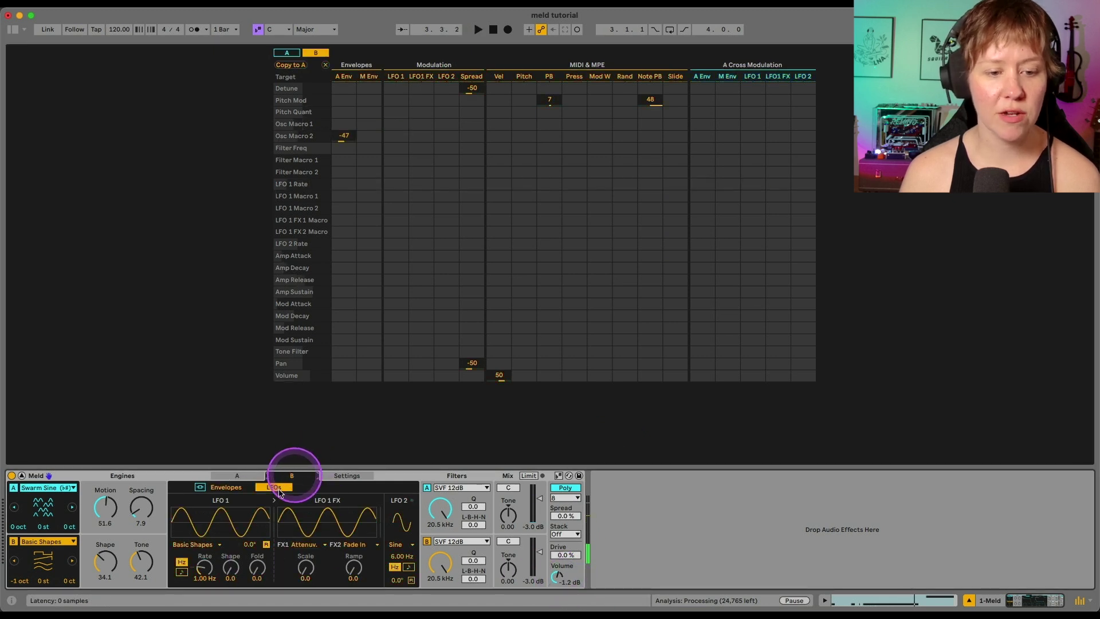
{"action": "left_click_drag", "start_coordinate": [205, 569], "coordinate": [258, 568]}
{"action": "left_click", "coordinate": [225, 490]}
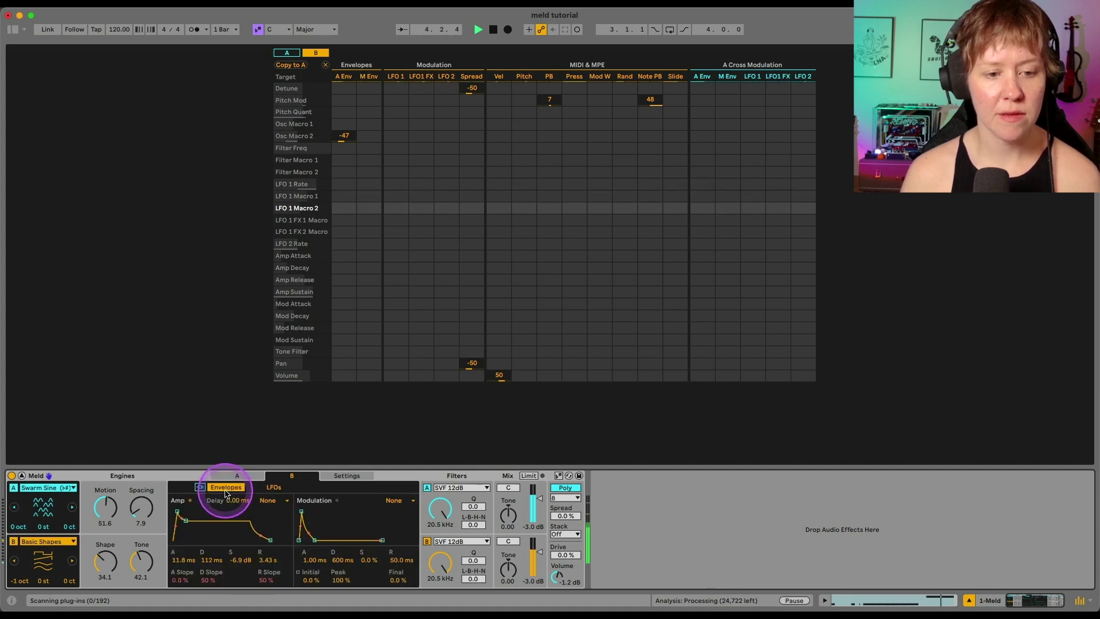
{"action": "left_click", "coordinate": [255, 477]}
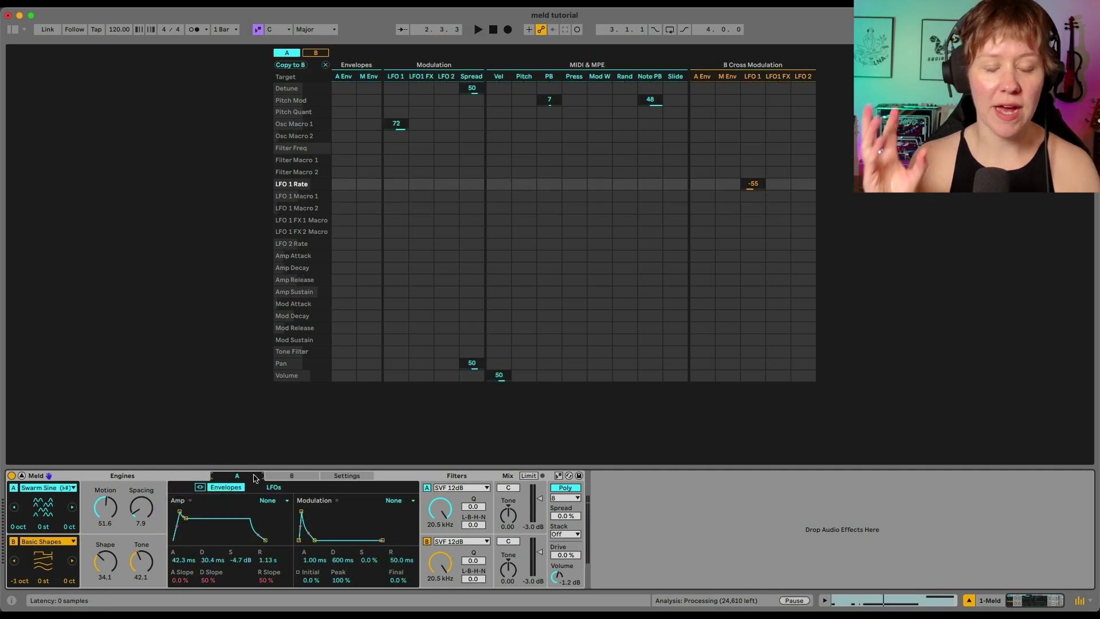
Step: Review engine B's MIDI and MPE routings and the glide/Porta global settings, ending on A's envelopes
{"action": "left_click", "coordinate": [291, 476]}
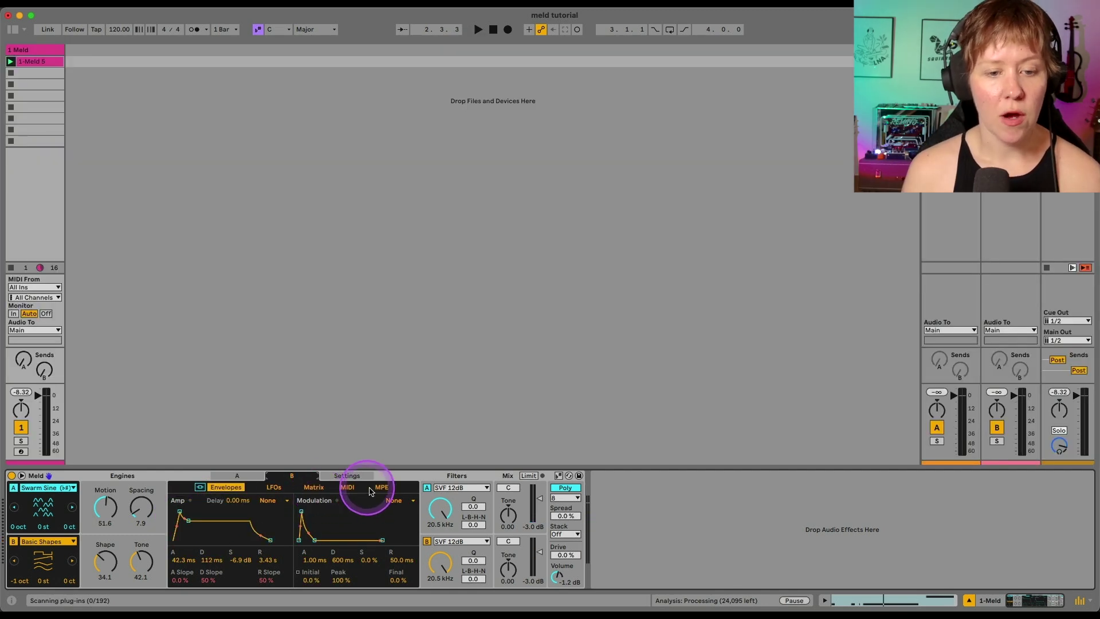
{"action": "left_click", "coordinate": [347, 487]}
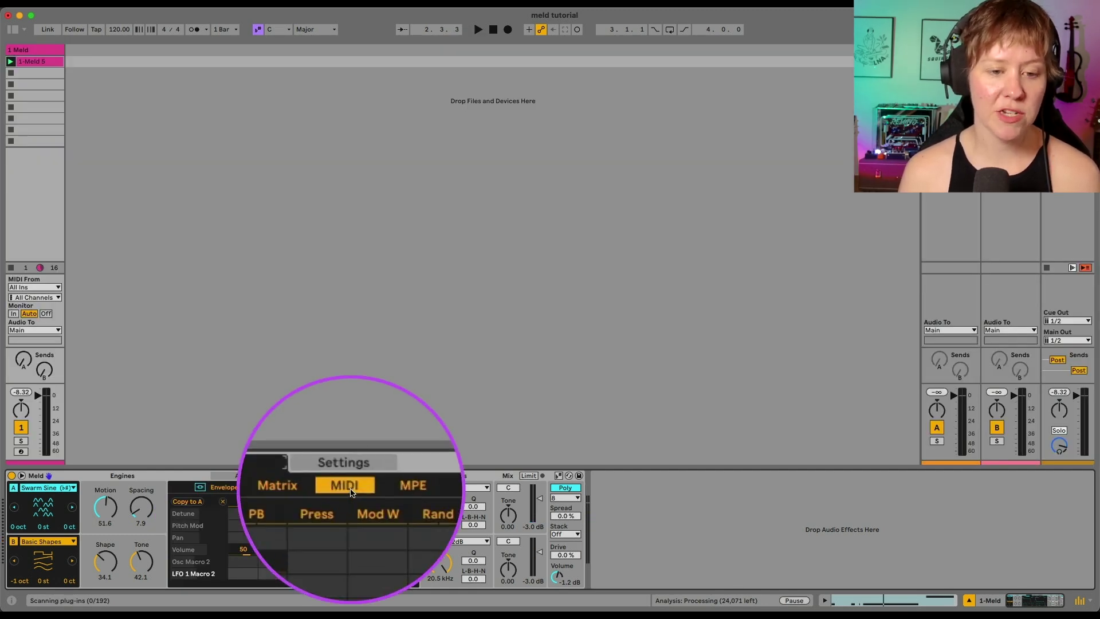
{"action": "left_click", "coordinate": [381, 488]}
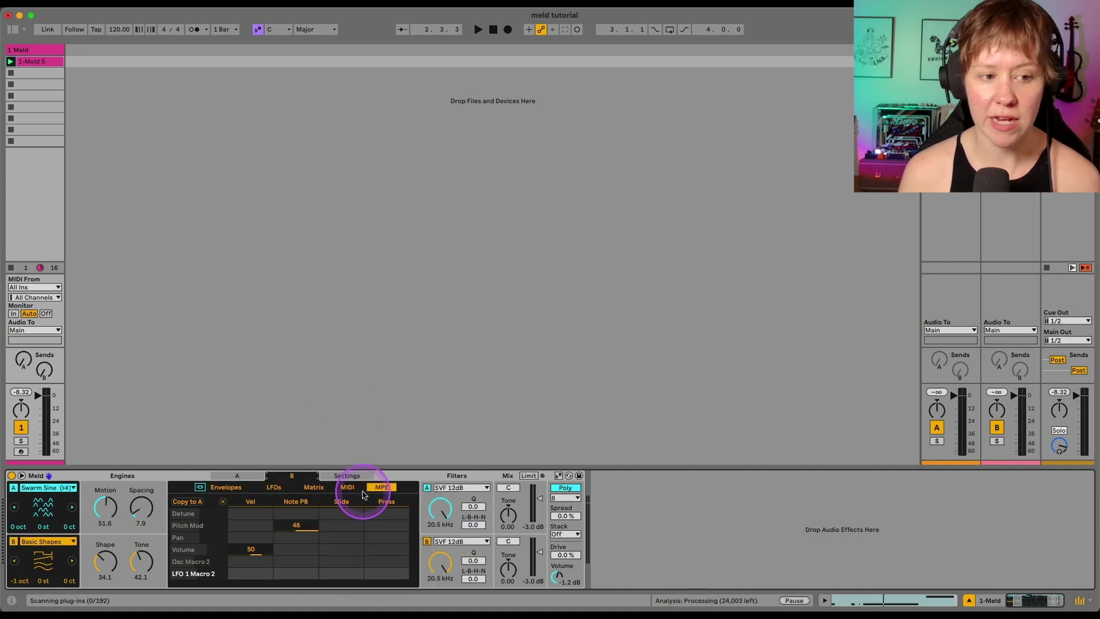
{"action": "left_click", "coordinate": [347, 476]}
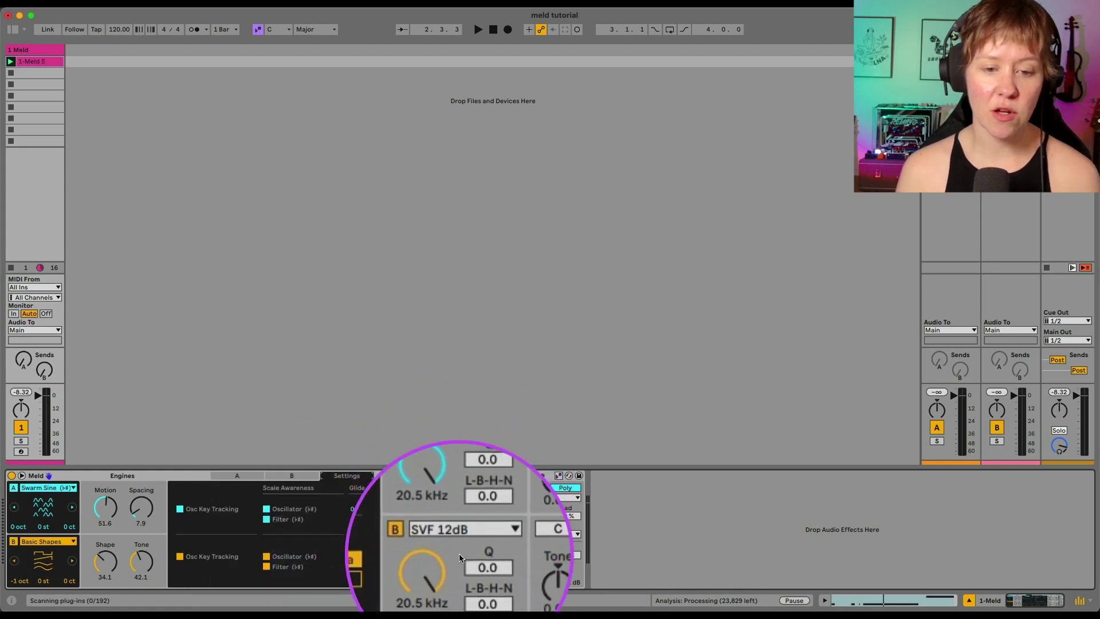
{"action": "left_click", "coordinate": [237, 476]}
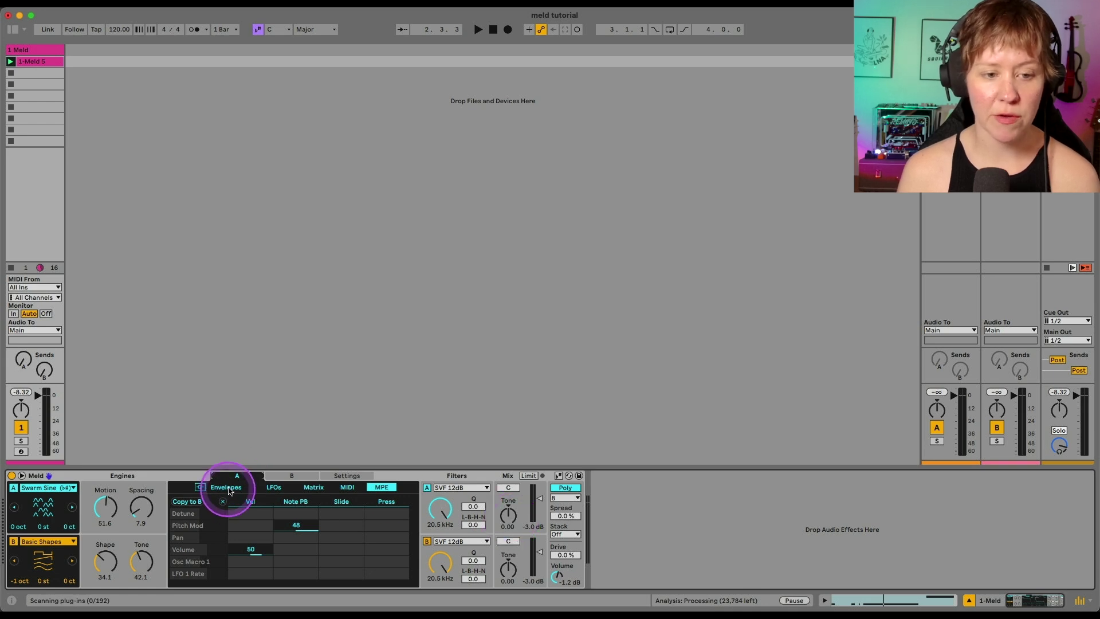
{"action": "left_click", "coordinate": [227, 488]}
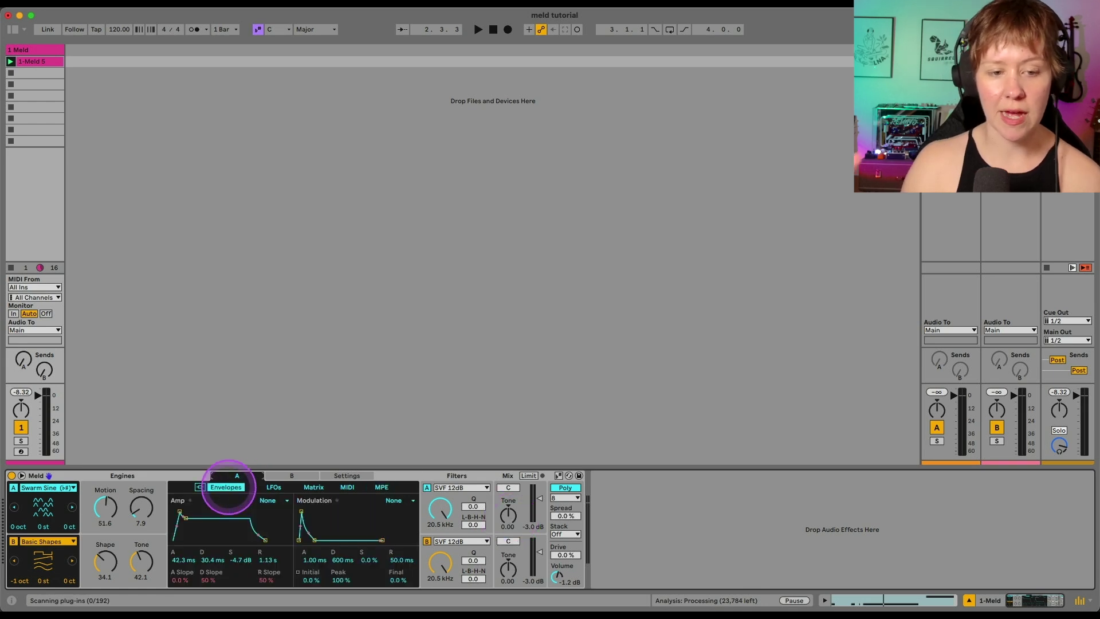
Step: Lower filter A's cutoff, route LFO 1 to Filter Freq, and raise the LFO 1 ramp amount
{"action": "left_click", "coordinate": [271, 487]}
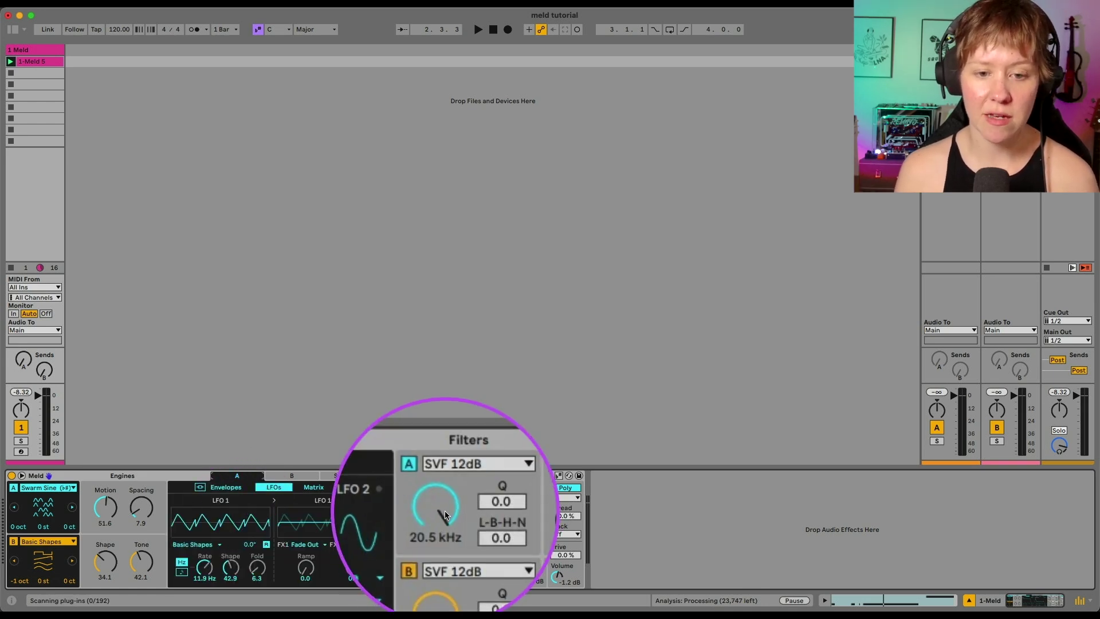
{"action": "left_click", "coordinate": [453, 490]}
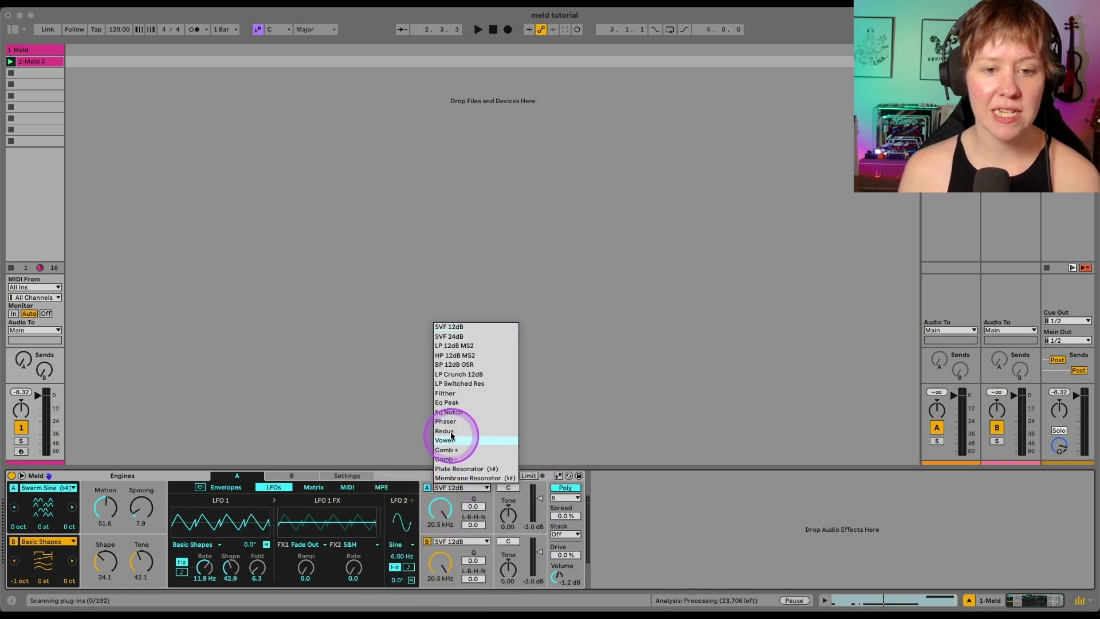
{"action": "left_click", "coordinate": [455, 504]}
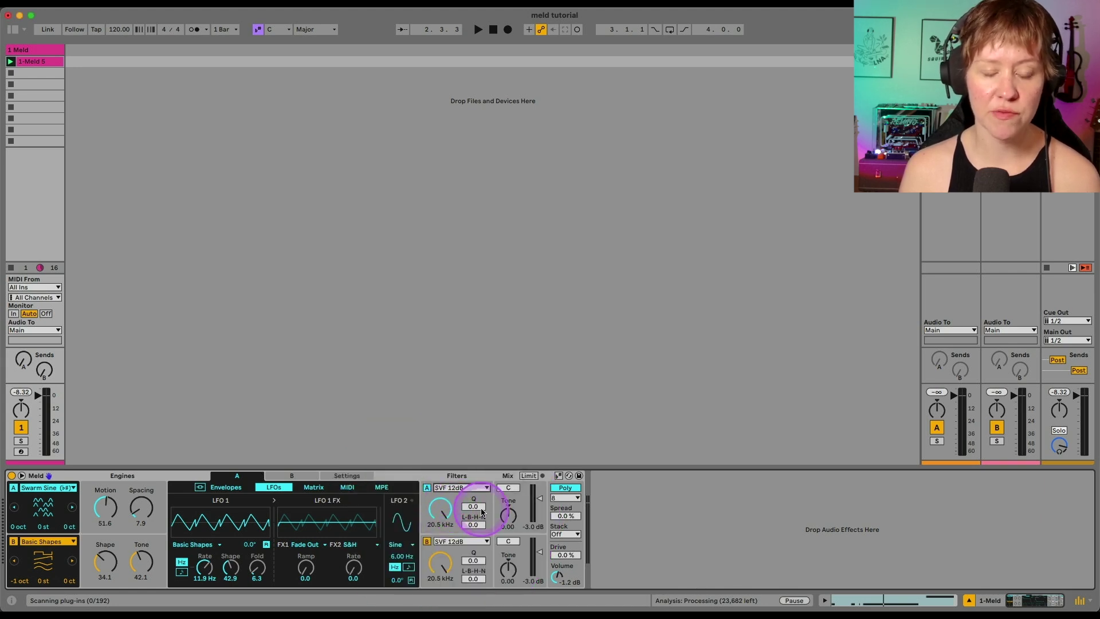
{"action": "left_click_drag", "start_coordinate": [440, 508], "coordinate": [441, 528]}
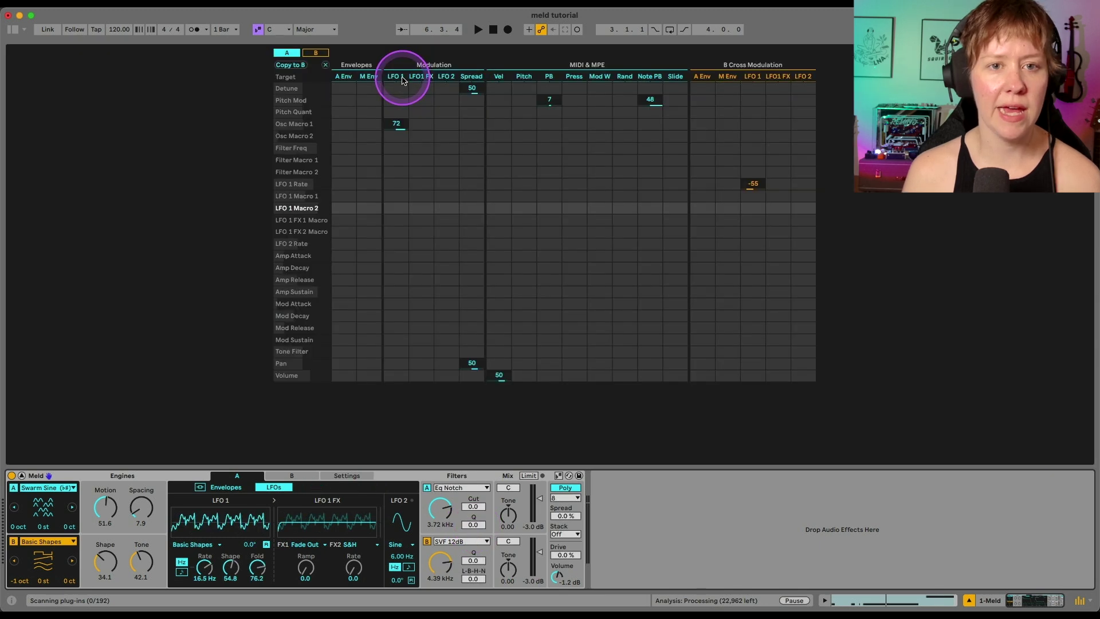
{"action": "left_click_drag", "start_coordinate": [395, 151], "coordinate": [395, 147]}
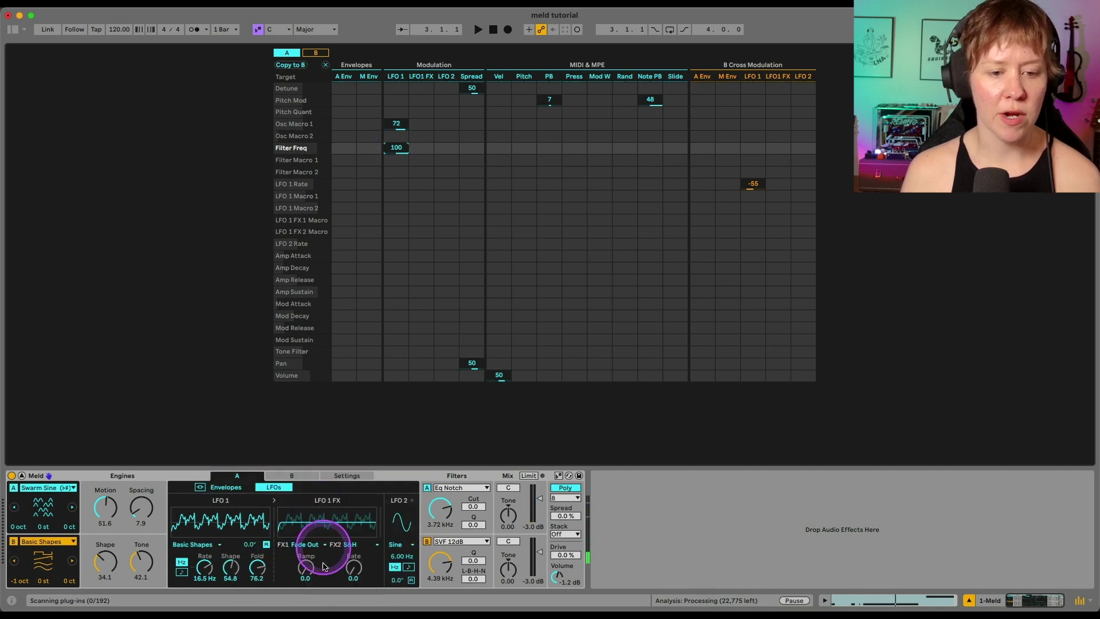
{"action": "key", "text": "space"}
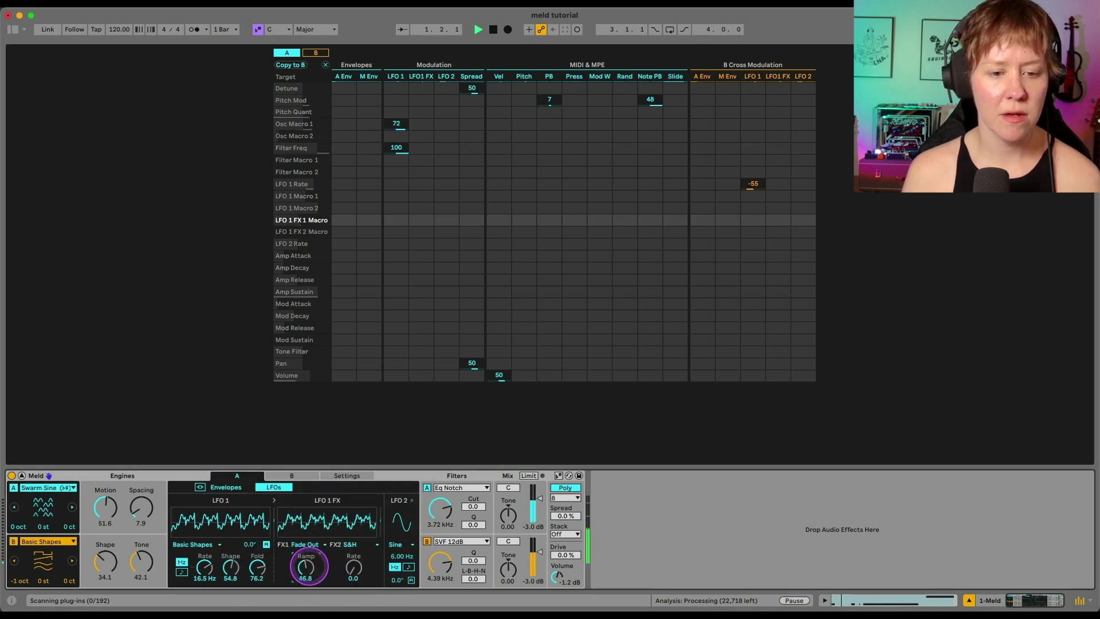
{"action": "left_click_drag", "start_coordinate": [306, 567], "coordinate": [354, 562]}
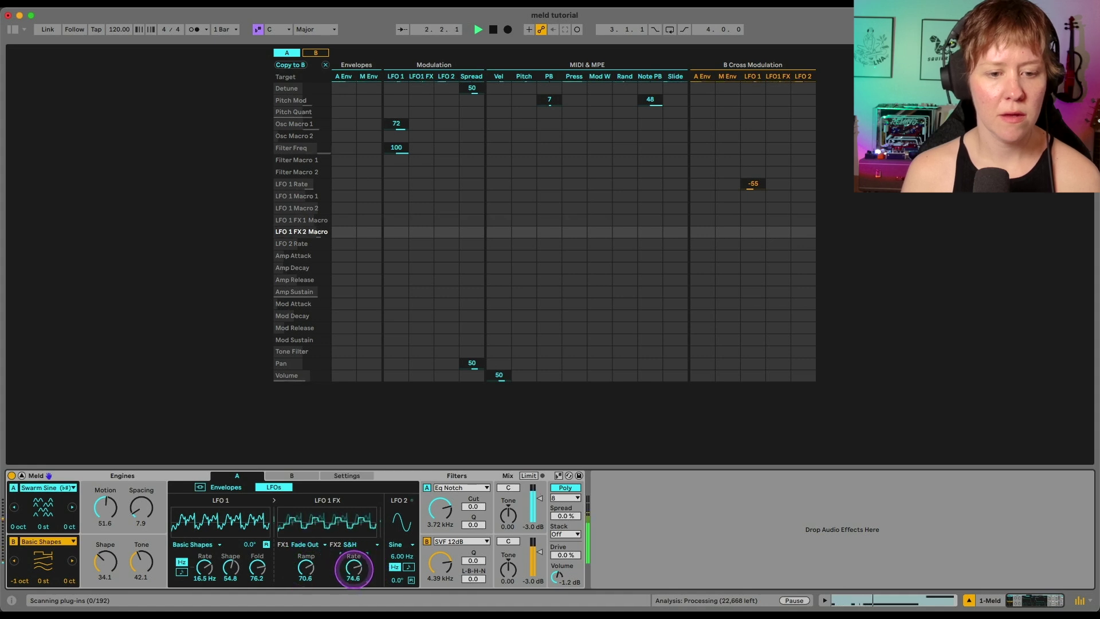
Step: Make engine B's LFO 1 a ramp wave and reshape it while auditioning
{"action": "key", "text": "space"}
{"action": "left_click", "coordinate": [316, 53]}
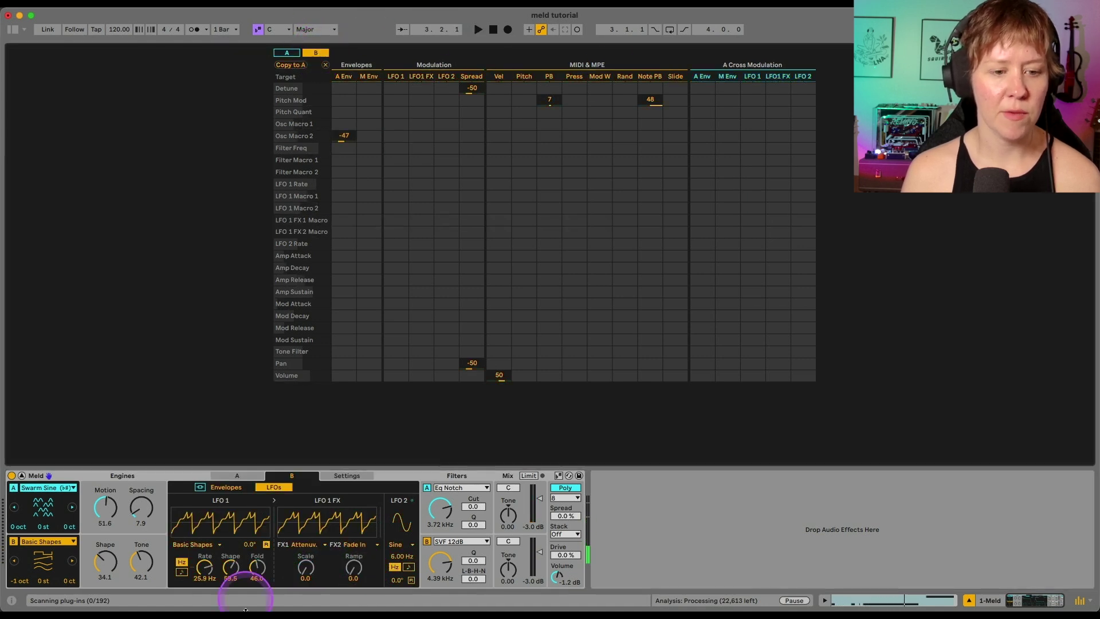
{"action": "left_click", "coordinate": [226, 487]}
{"action": "left_click", "coordinate": [274, 488]}
{"action": "key", "text": "space"}
{"action": "left_click", "coordinate": [194, 545]}
{"action": "left_click", "coordinate": [182, 563]}
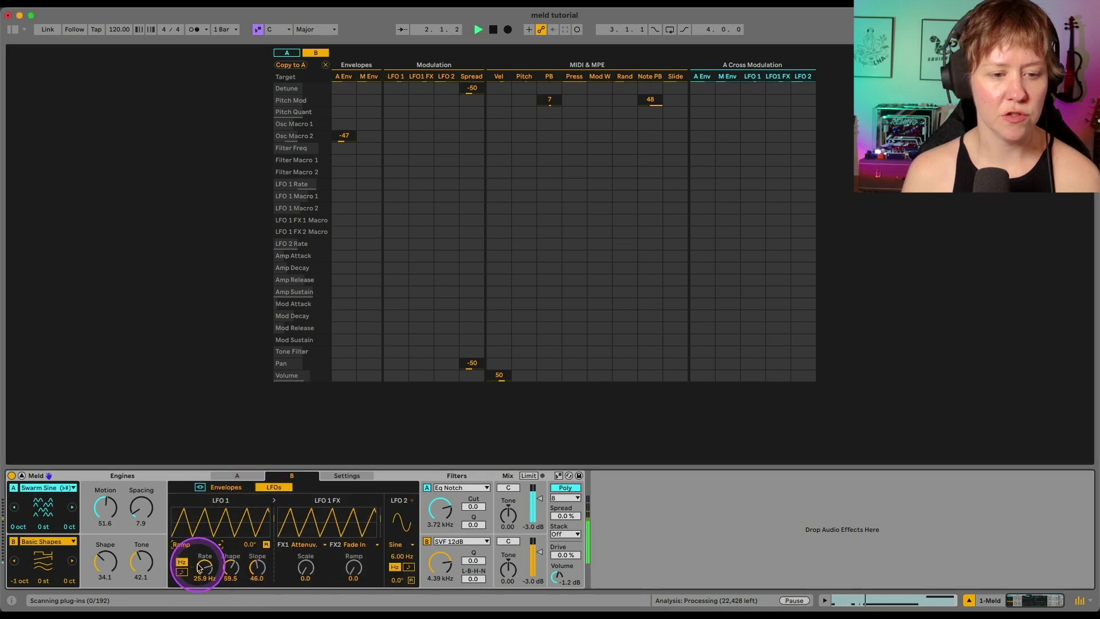
{"action": "left_click_drag", "start_coordinate": [232, 572], "coordinate": [234, 568]}
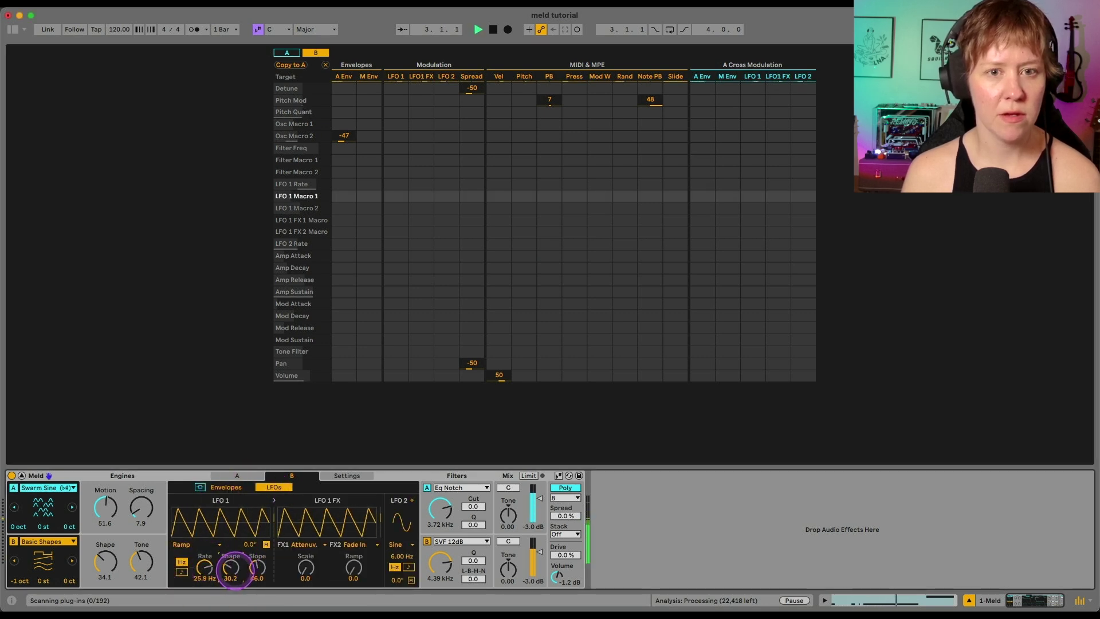
{"action": "key", "text": "space"}
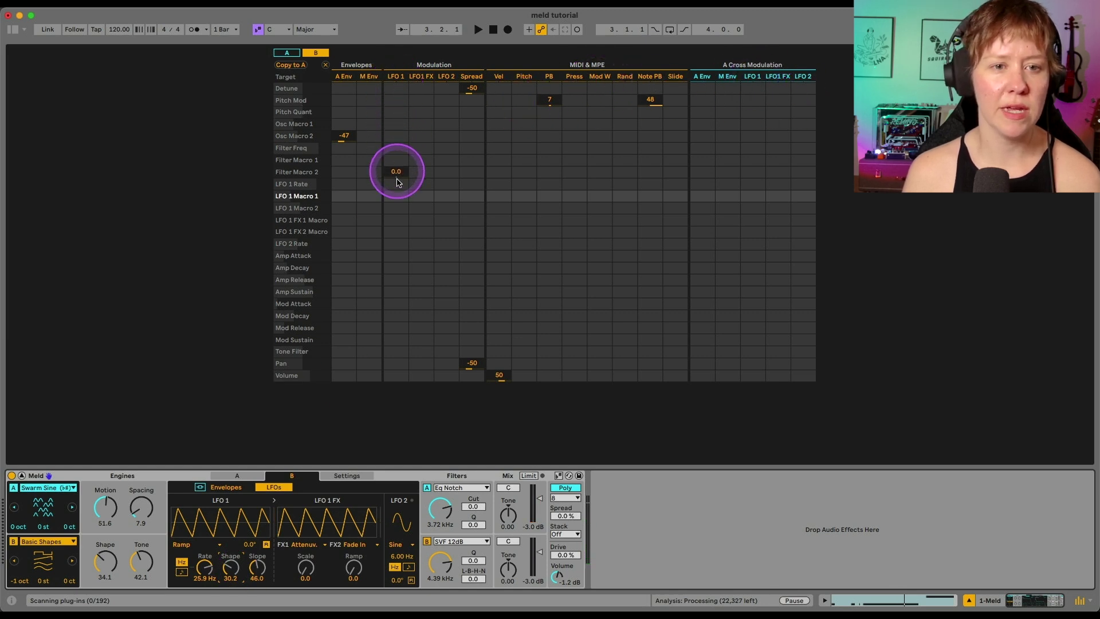
Step: Assign engine B's LFO 1 modulation amount and reshape its waveform further during playback
{"action": "left_click", "coordinate": [397, 184]}
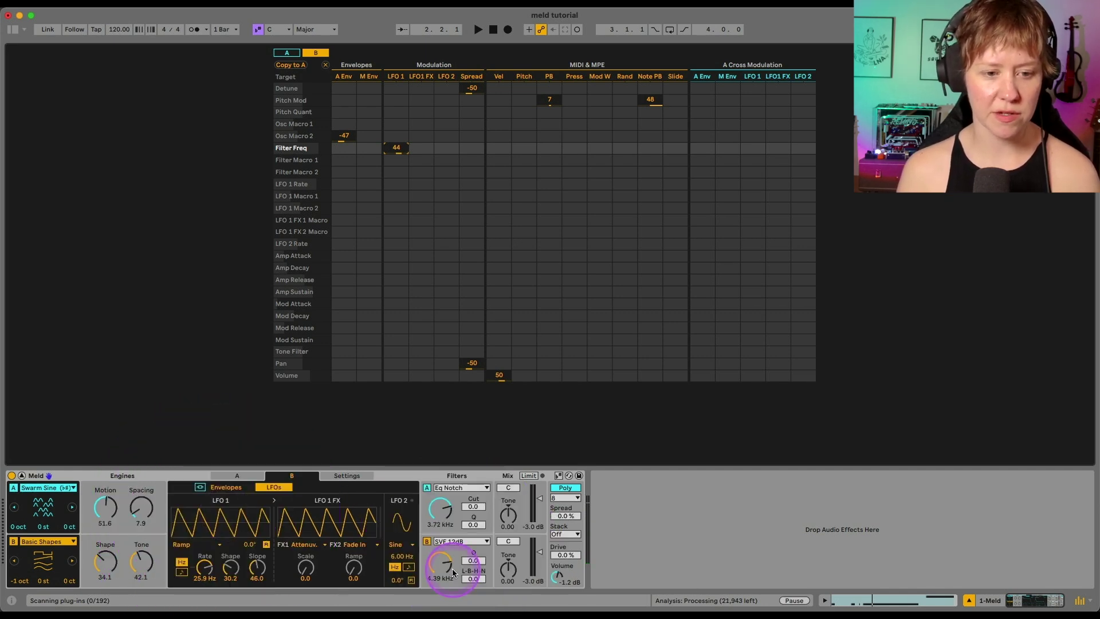
{"action": "left_click", "coordinate": [205, 567]}
{"action": "key", "text": "space"}
{"action": "mouse_move", "coordinate": [231, 569]}
{"action": "left_mouse_down"}
{"action": "mouse_move", "coordinate": [231, 547]}
{"action": "mouse_move", "coordinate": [204, 569]}
{"action": "left_mouse_up"}
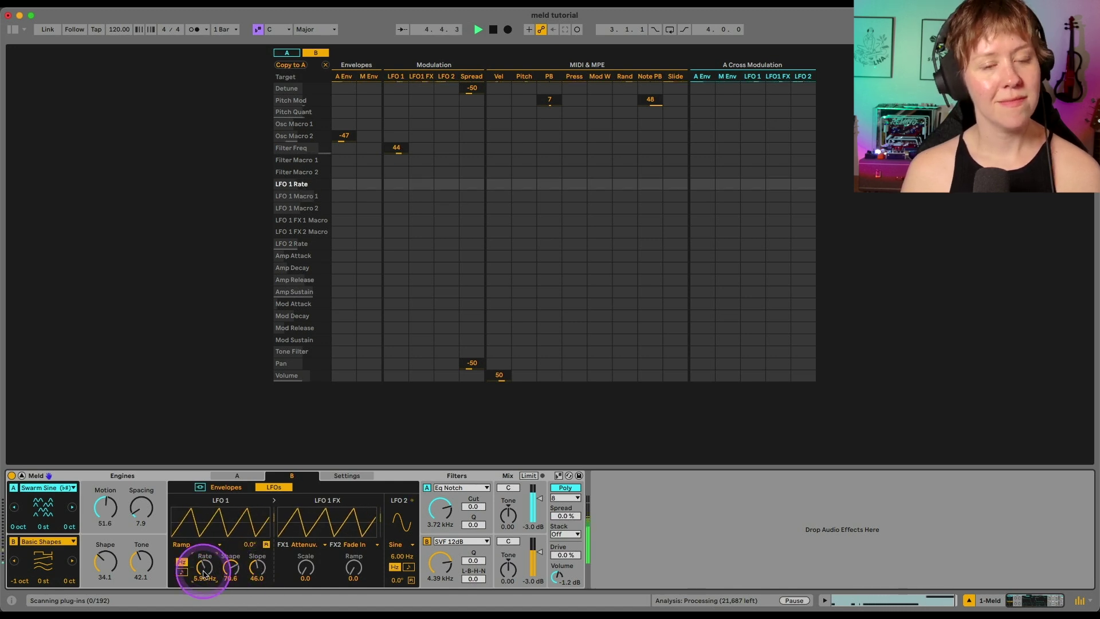
{"action": "left_click", "coordinate": [142, 508]}
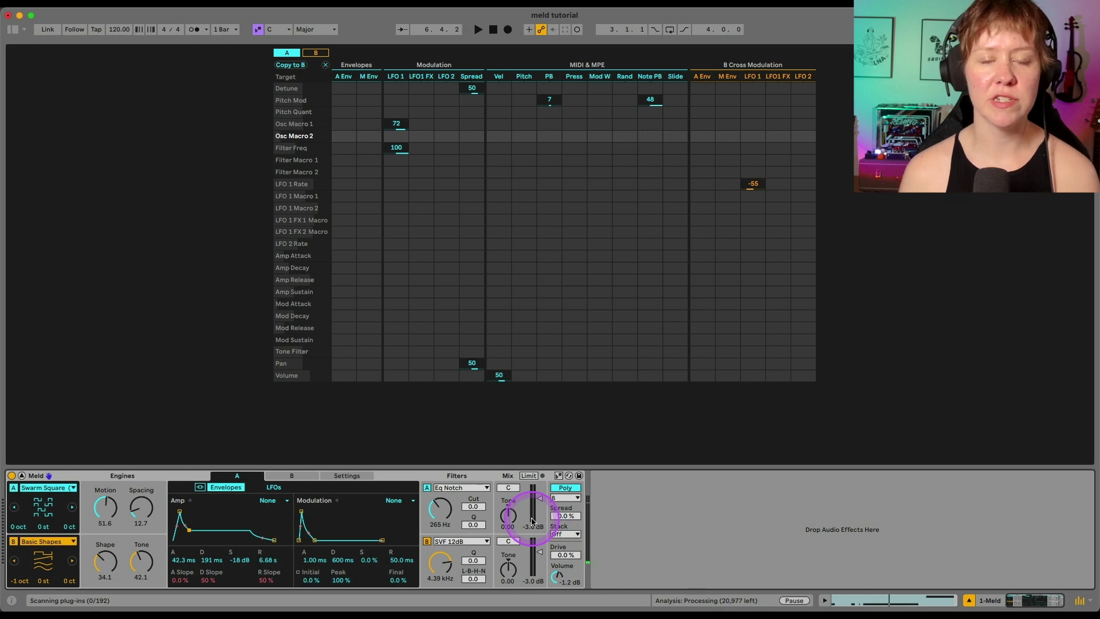
Step: Set A's sustain to -5.3 dB and tone to -0.54; mix A at -16 dB, B at 0.6 dB
{"action": "key", "text": "space"}
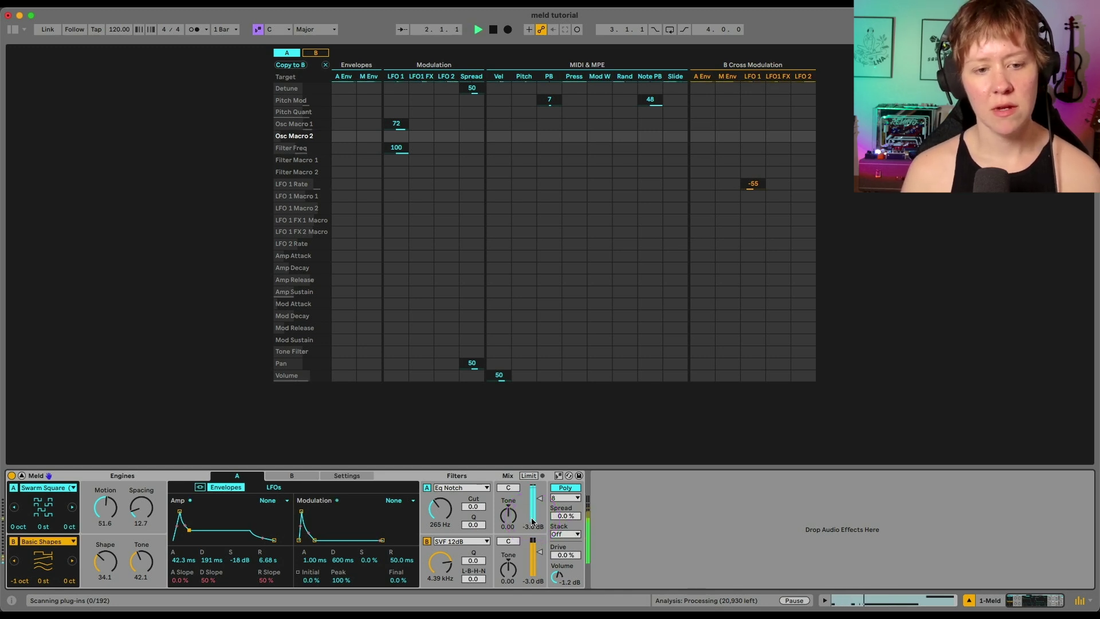
{"action": "left_click_drag", "start_coordinate": [189, 530], "coordinate": [192, 520]}
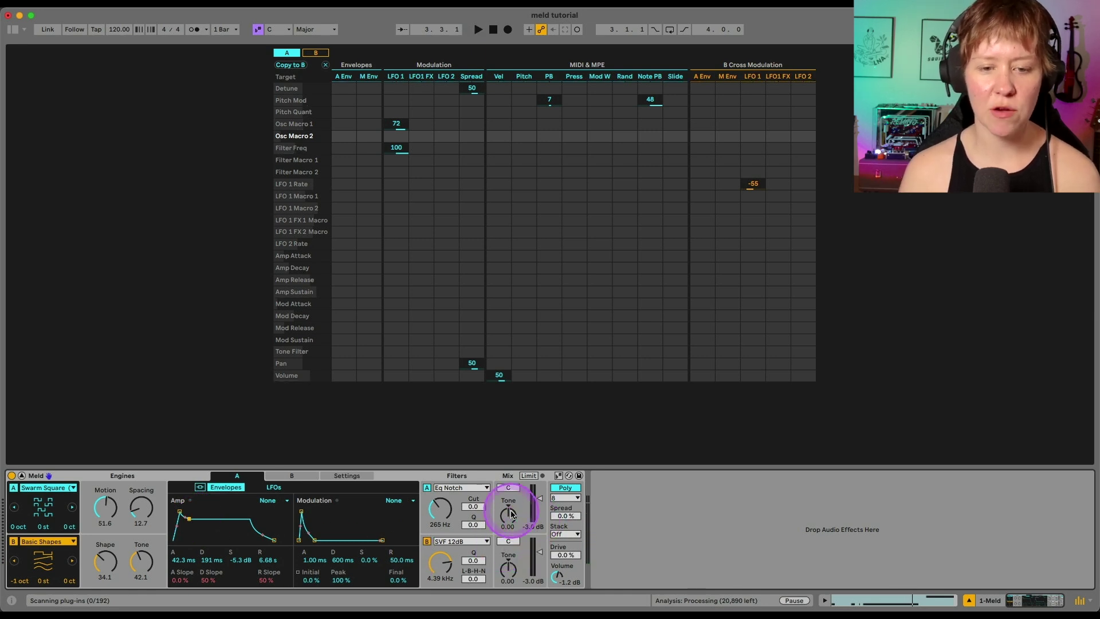
{"action": "key", "text": "space"}
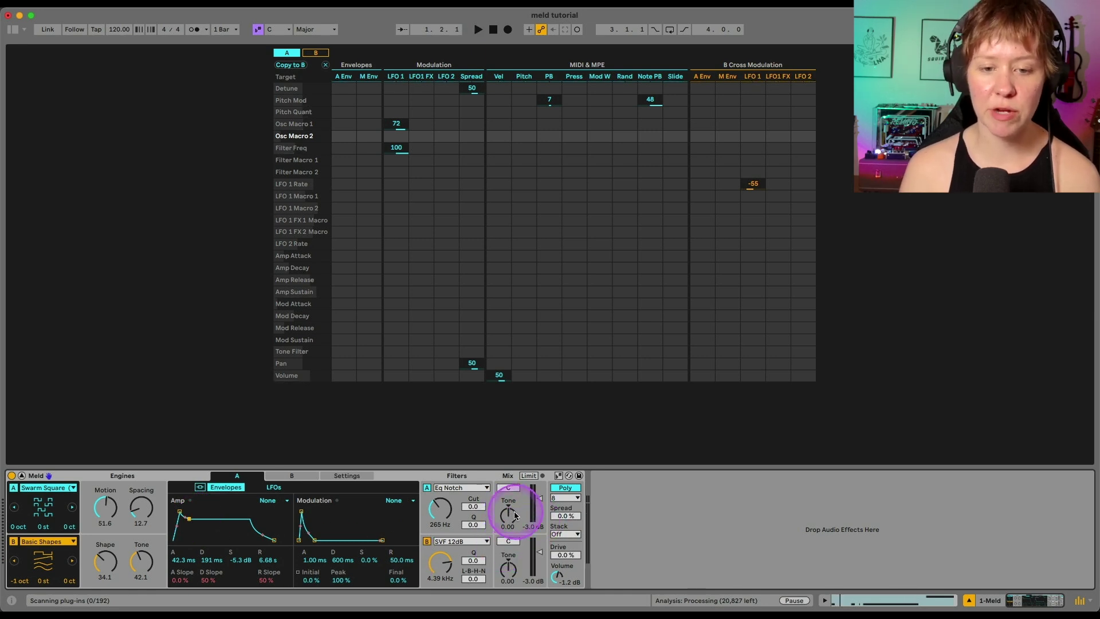
{"action": "left_click", "coordinate": [508, 517]}
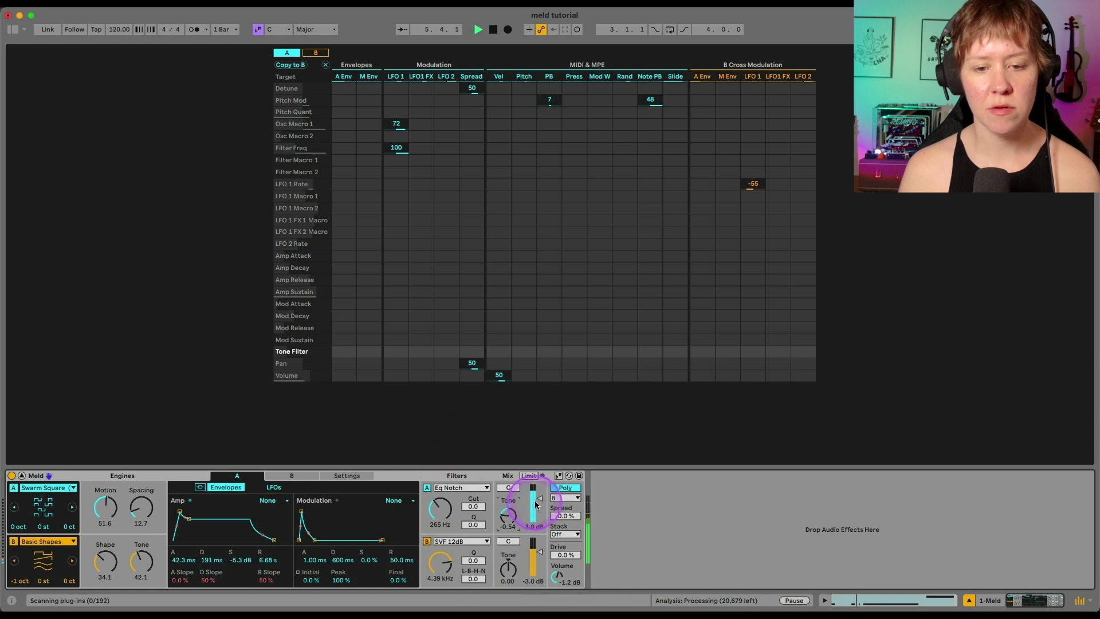
{"action": "left_click", "coordinate": [536, 500]}
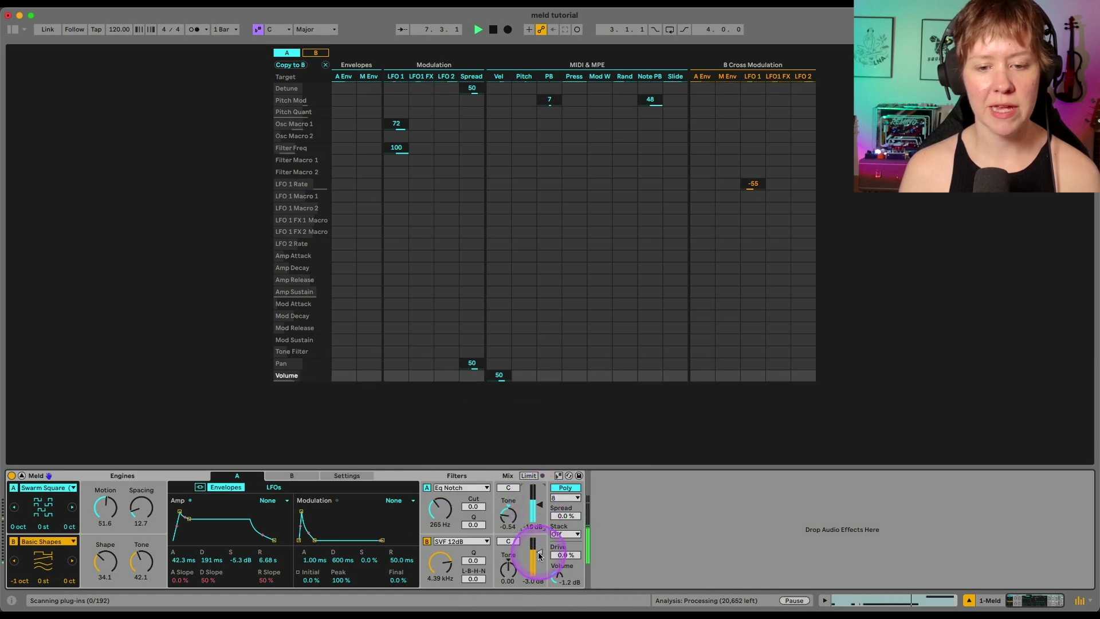
{"action": "left_click_drag", "start_coordinate": [538, 554], "coordinate": [539, 550]}
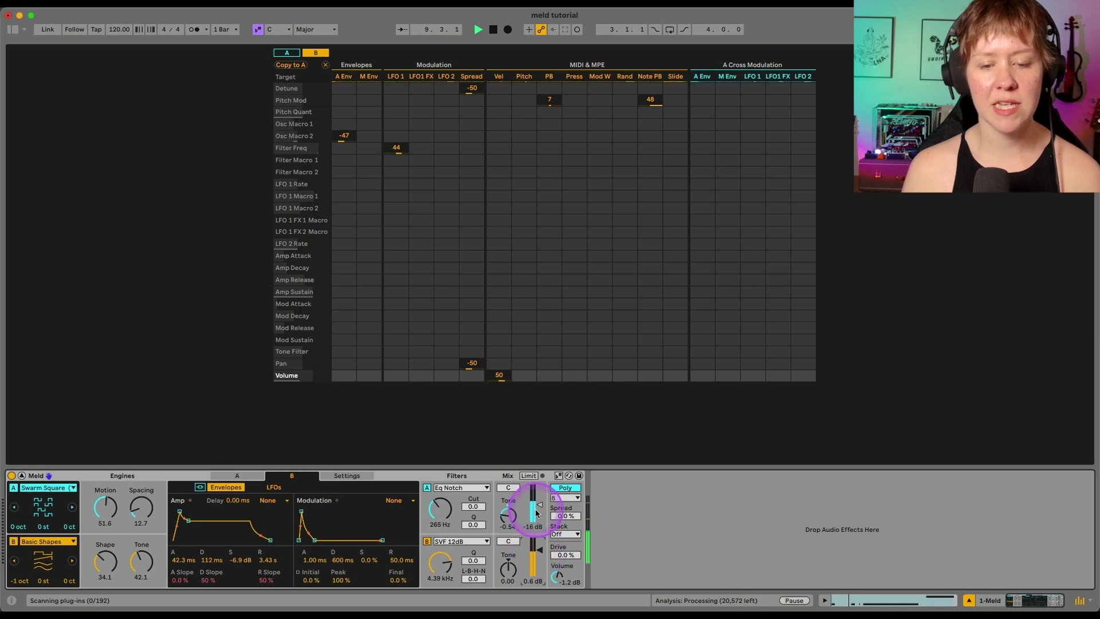
Step: Give Meld 23% spread, a two-voice stack and 49% drive, then open the June 1 set
{"action": "left_click", "coordinate": [13, 530]}
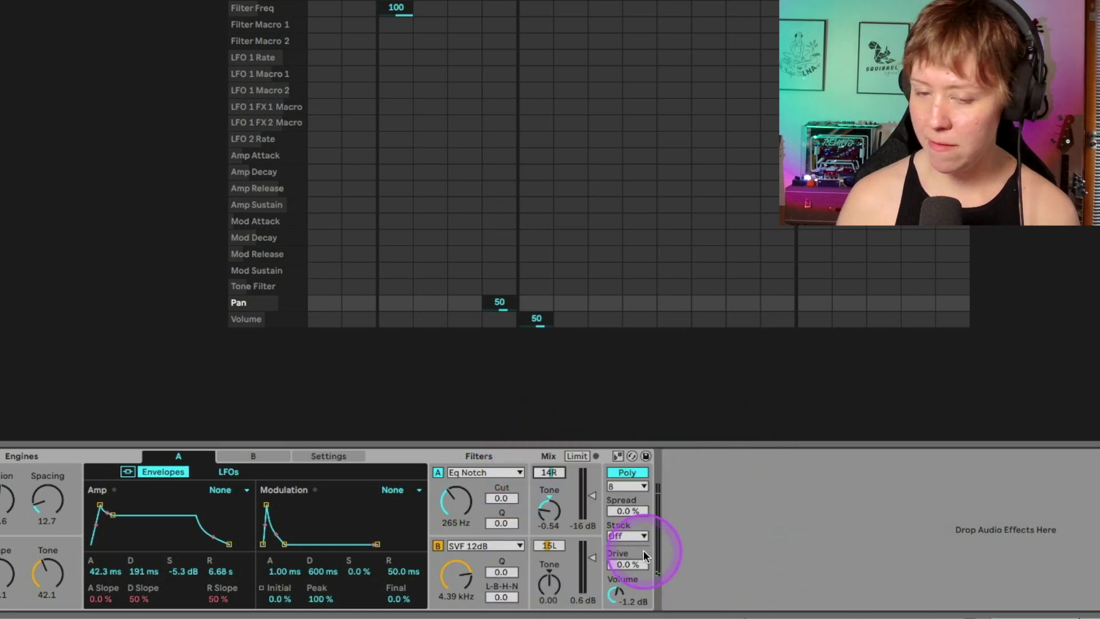
{"action": "left_click_drag", "start_coordinate": [627, 511], "coordinate": [627, 499]}
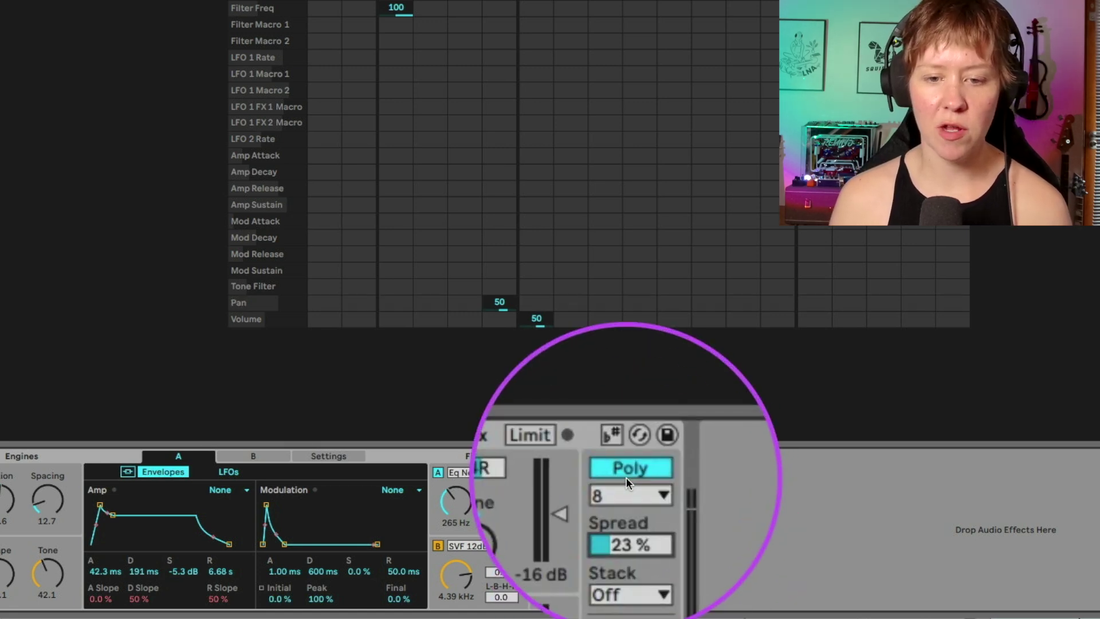
{"action": "left_click", "coordinate": [627, 476]}
{"action": "left_click", "coordinate": [626, 476]}
{"action": "left_click", "coordinate": [623, 536]}
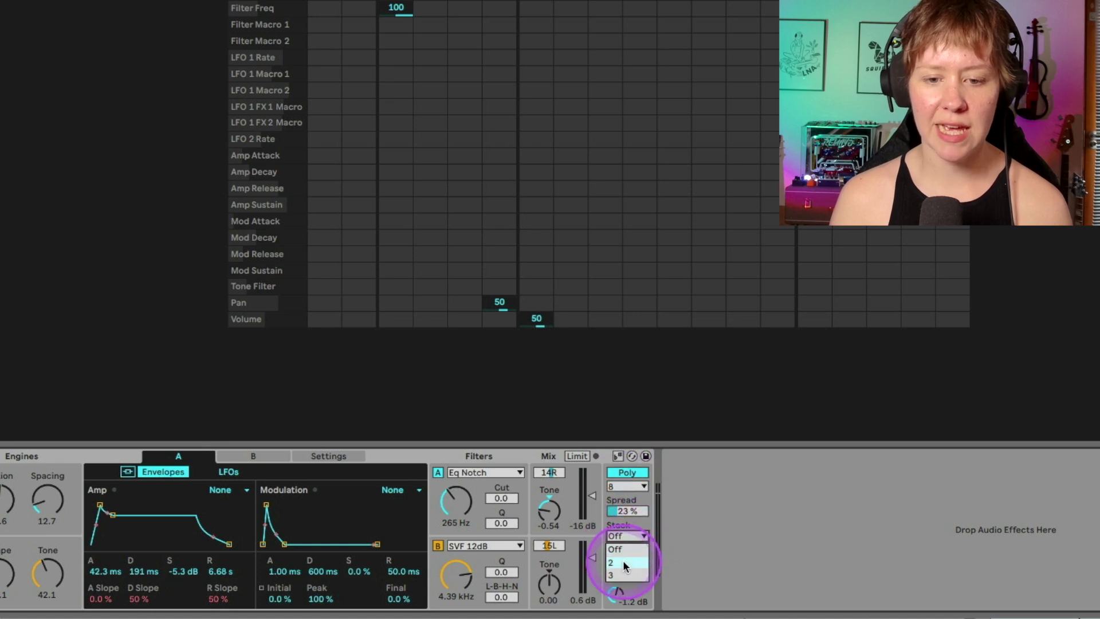
{"action": "left_click", "coordinate": [623, 560]}
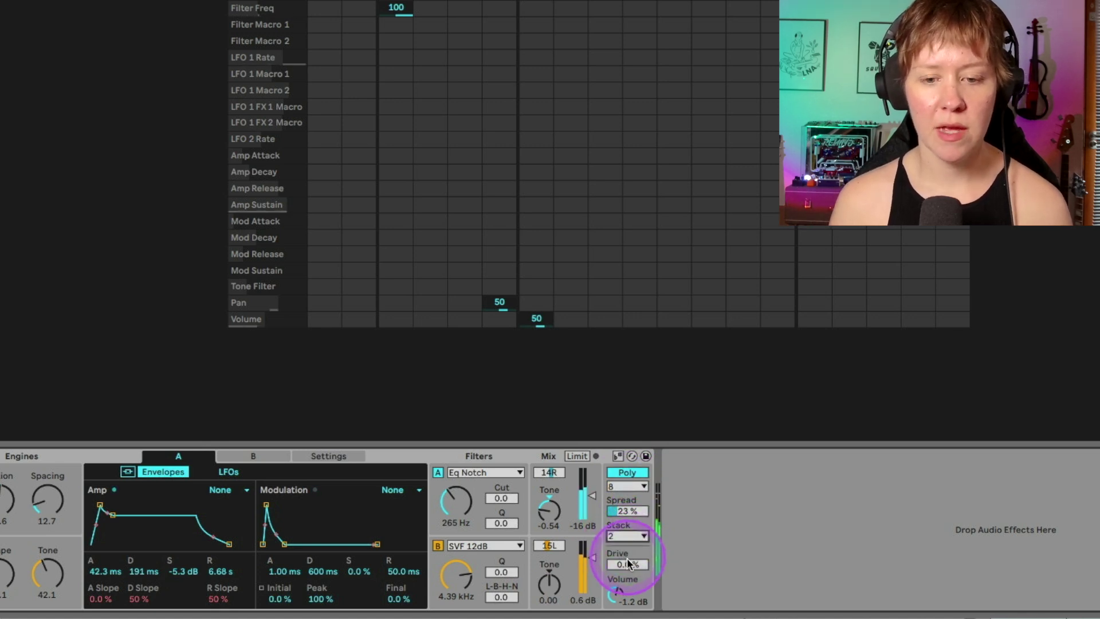
{"action": "left_click", "coordinate": [627, 564]}
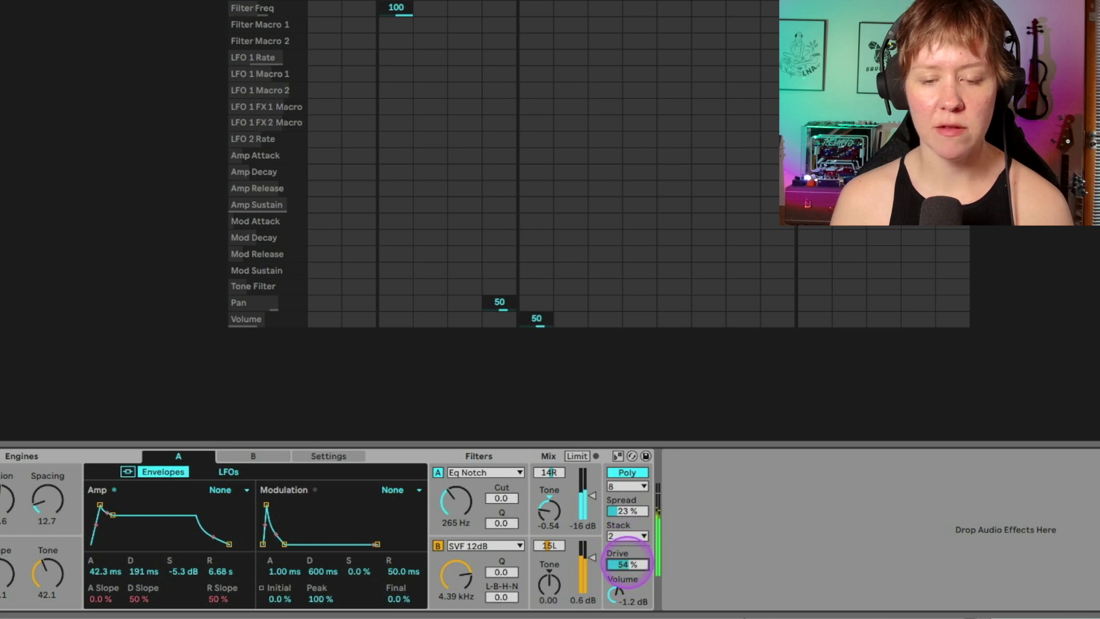
{"action": "left_click", "coordinate": [617, 595]}
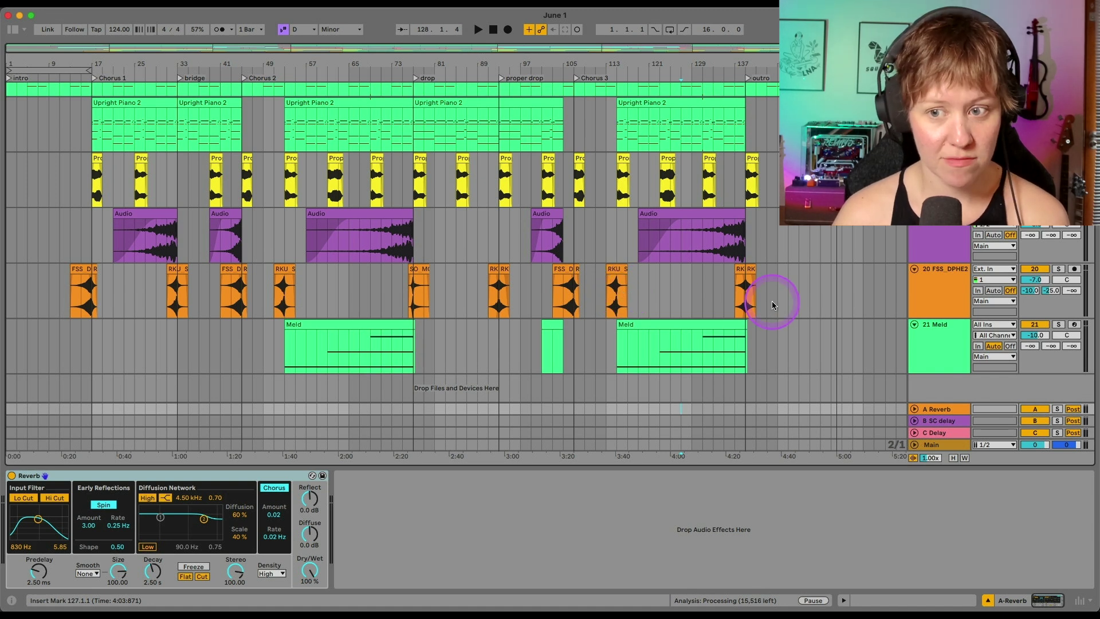
Step: Select the Meld track in the arrangement and play it from bar 45
{"action": "key", "text": "Tab"}
{"action": "key", "text": "Tab"}
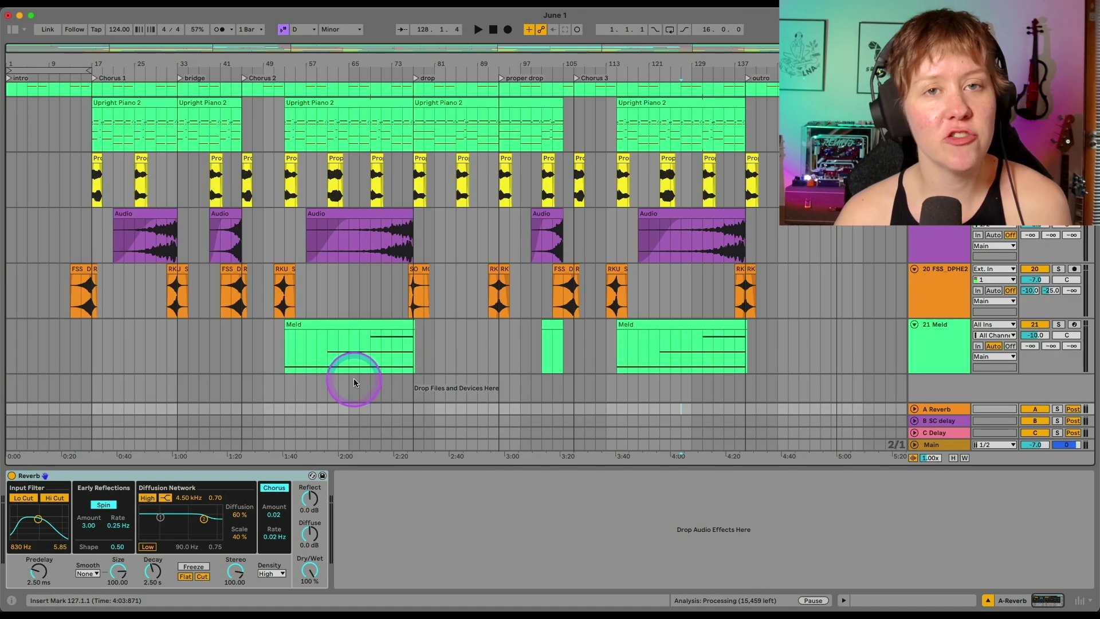
{"action": "left_click", "coordinate": [283, 348]}
{"action": "left_click", "coordinate": [240, 345]}
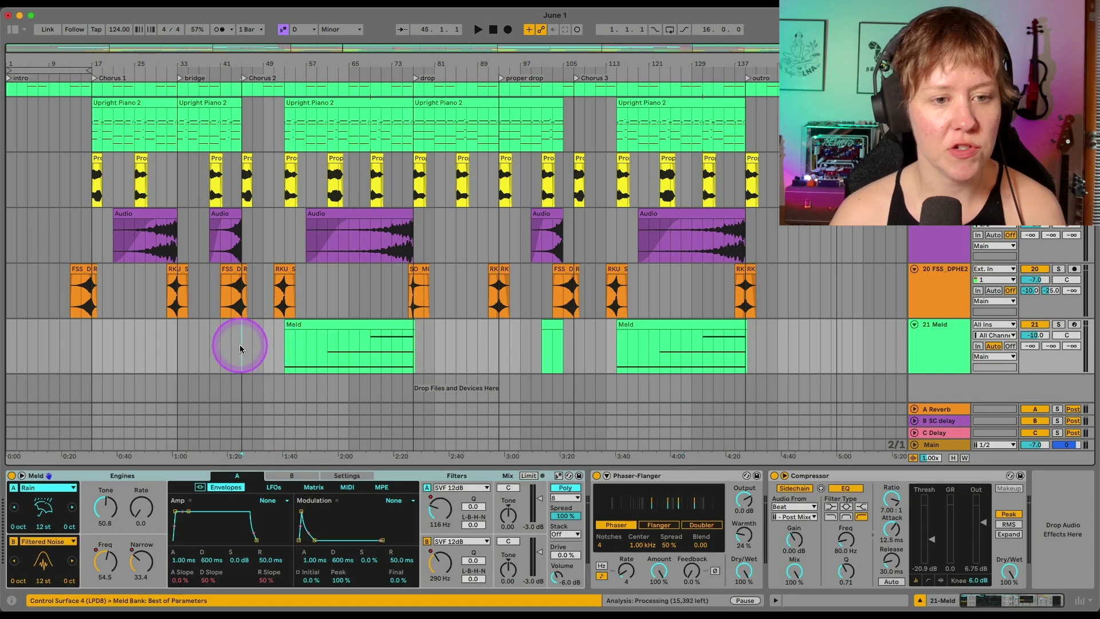
{"action": "key", "text": "space"}
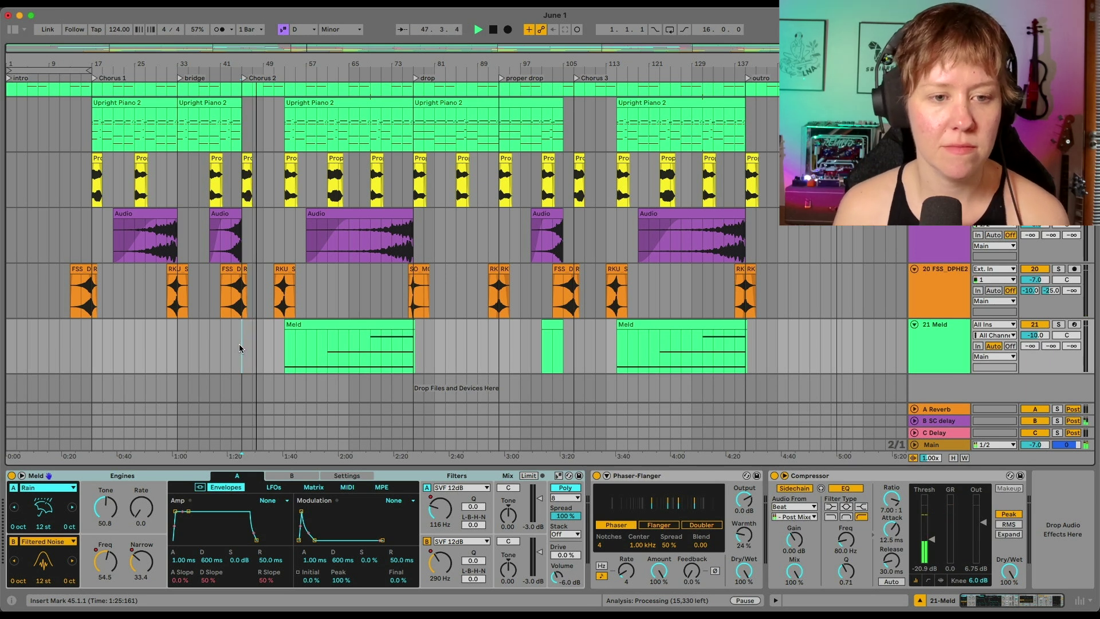
{"action": "scroll", "coordinate": [238, 343], "scroll_direction": "up", "scroll_amount": 3, "text": "ctrl"}
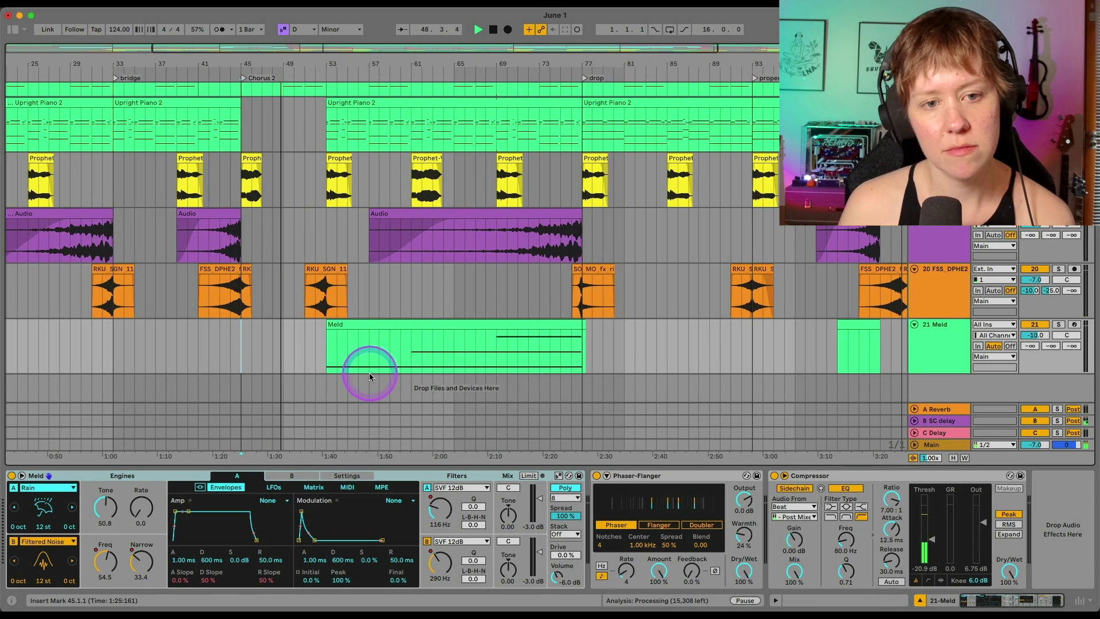
{"action": "key", "text": "space"}
Step: Play the lift from bar 53, then solo the Meld track
{"action": "left_click", "coordinate": [322, 350]}
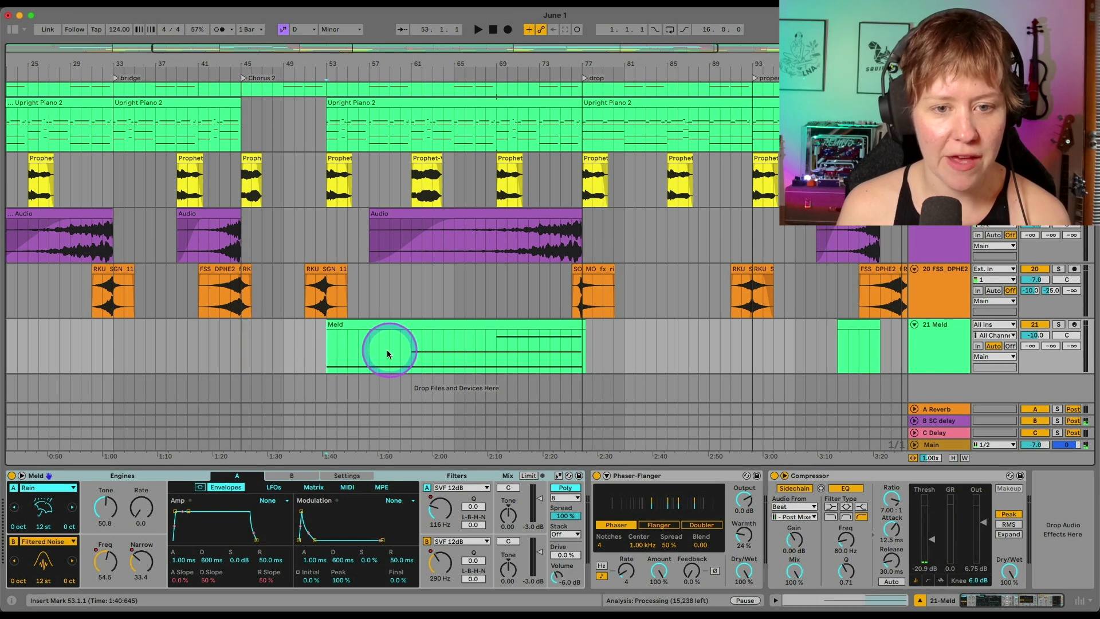
{"action": "left_click", "coordinate": [484, 398]}
{"action": "key", "text": "space"}
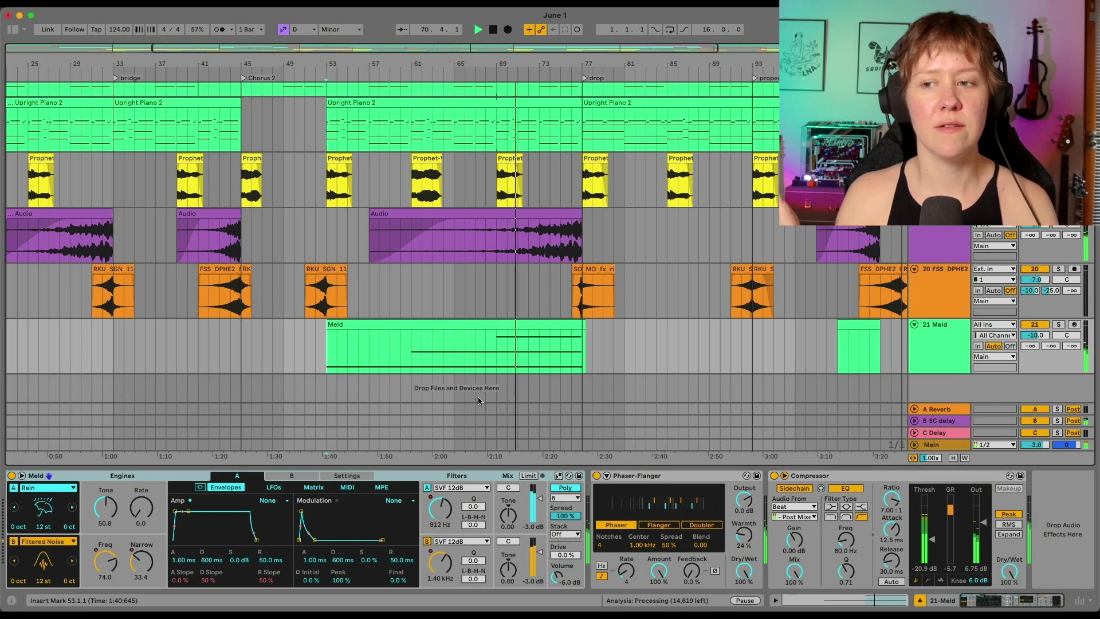
{"action": "key", "text": "Tab"}
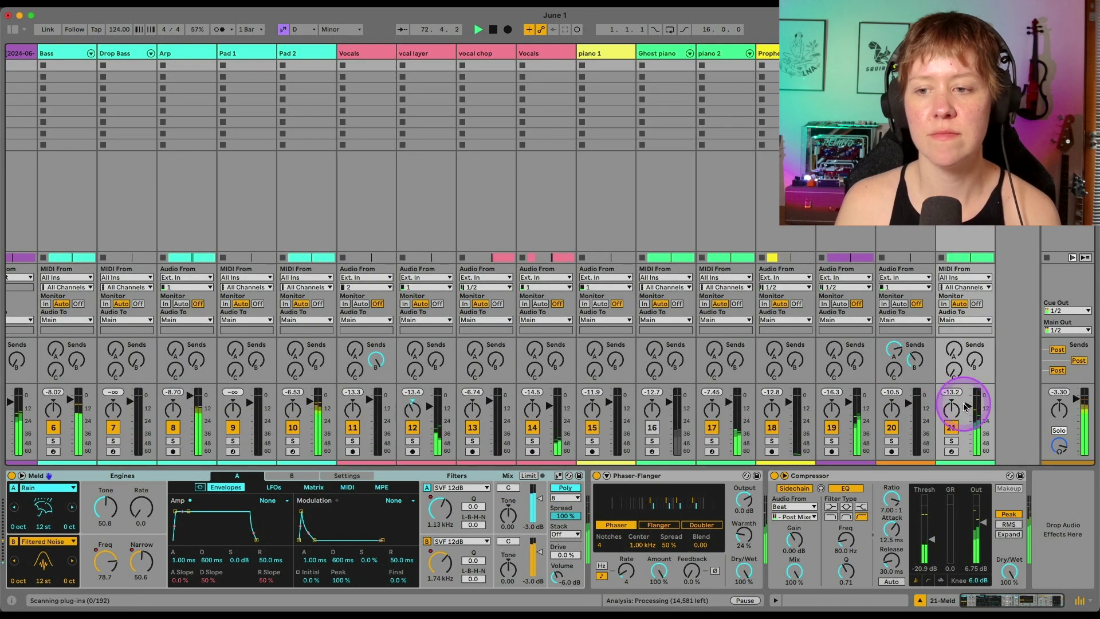
{"action": "key", "text": "Tab"}
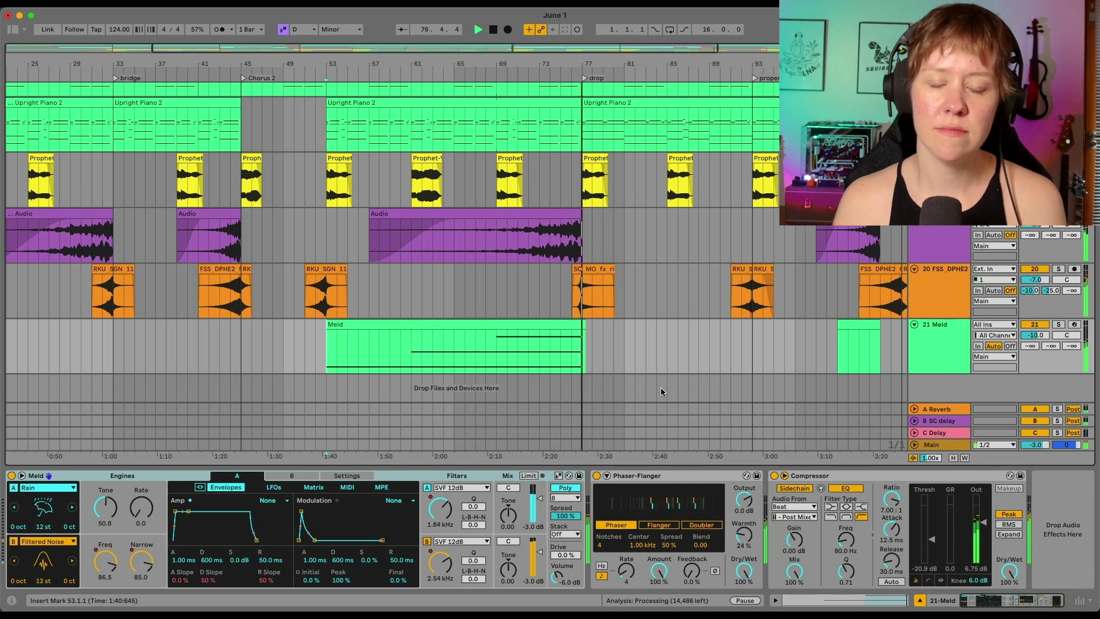
{"action": "key", "text": "space"}
{"action": "left_click", "coordinate": [1058, 325]}
Step: Open the Meld clip's notes, then bypass the track's Phaser-Flanger
{"action": "double_click", "coordinate": [488, 327]}
{"action": "left_click_drag", "start_coordinate": [473, 445], "coordinate": [474, 256]}
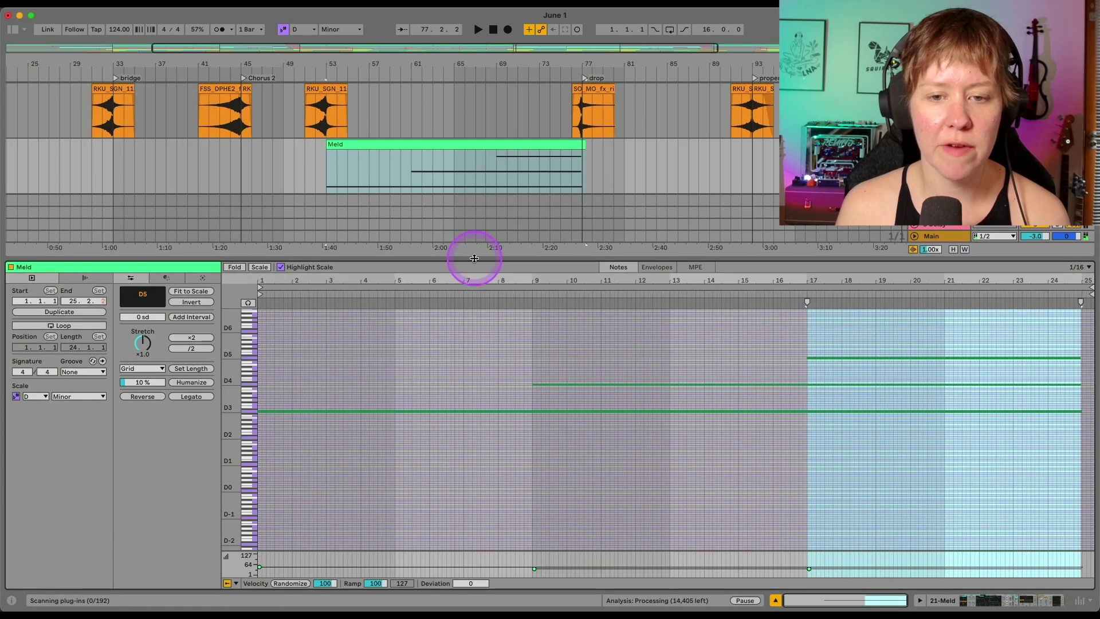
{"action": "left_click", "coordinate": [942, 329]}
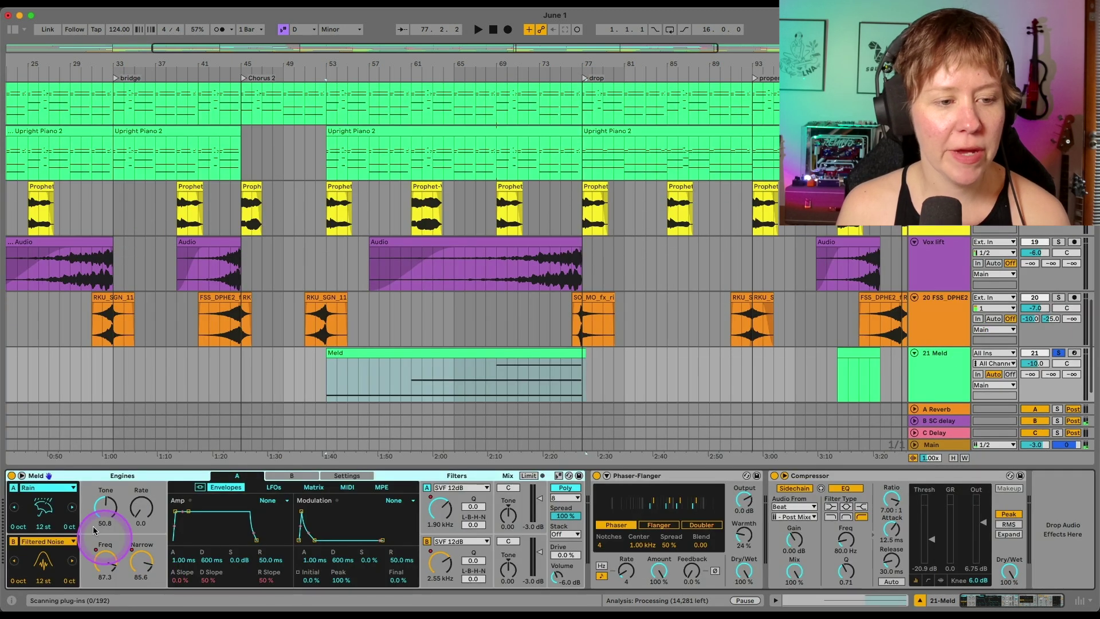
{"action": "left_click", "coordinate": [596, 476]}
{"action": "left_click", "coordinate": [773, 482]}
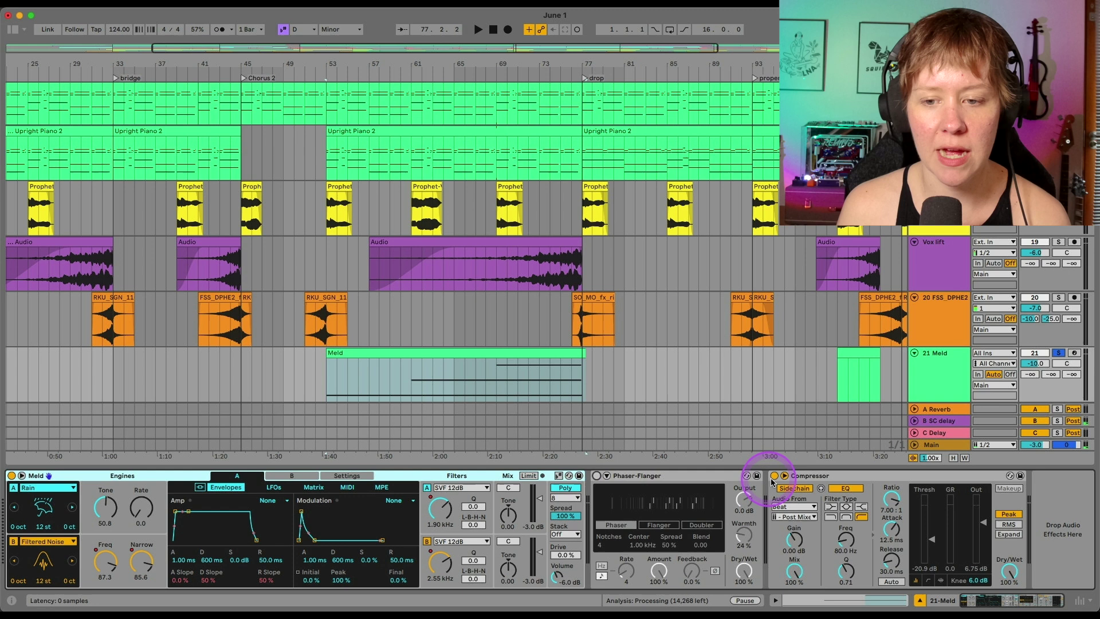
Step: Audition the Meld clip, moving the playback start to bar 69
{"action": "left_click", "coordinate": [403, 383]}
{"action": "key", "text": "space"}
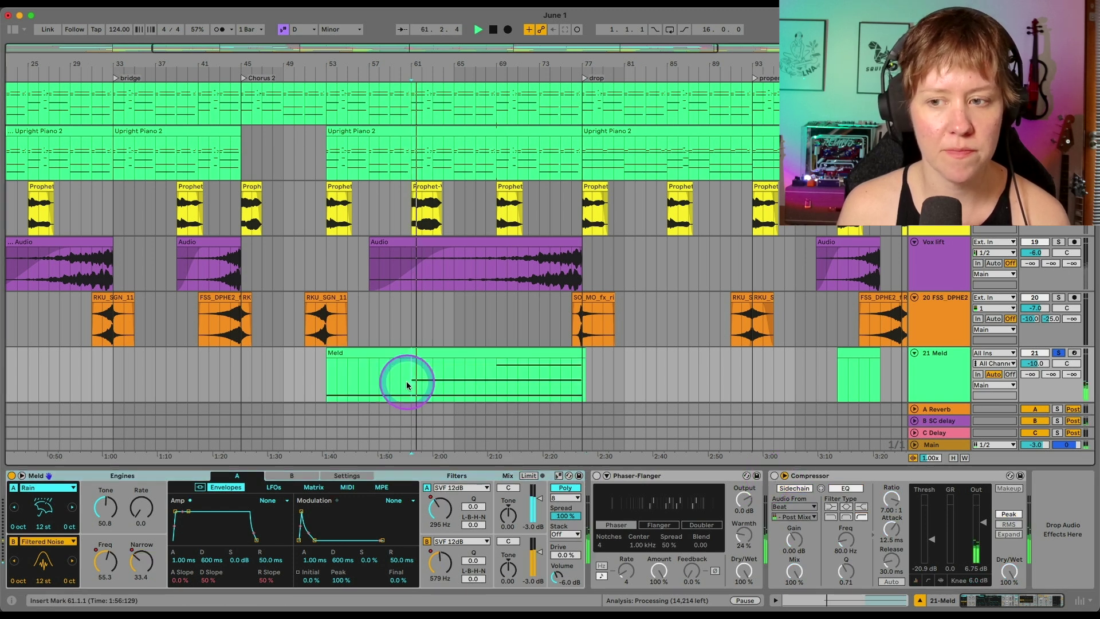
{"action": "left_click", "coordinate": [496, 387]}
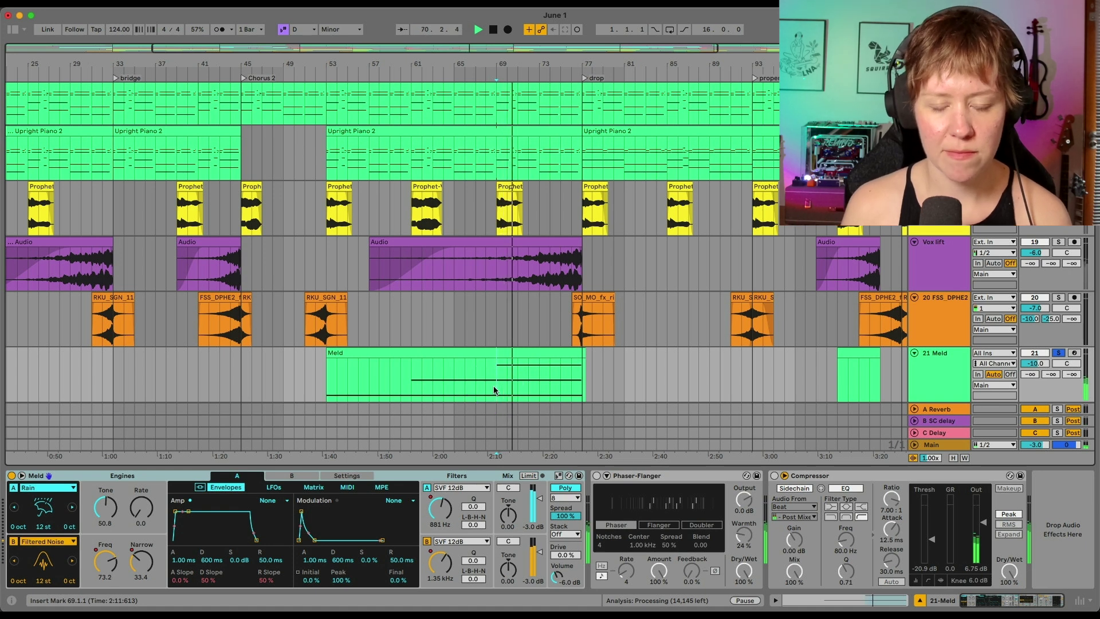
{"action": "key", "text": "space"}
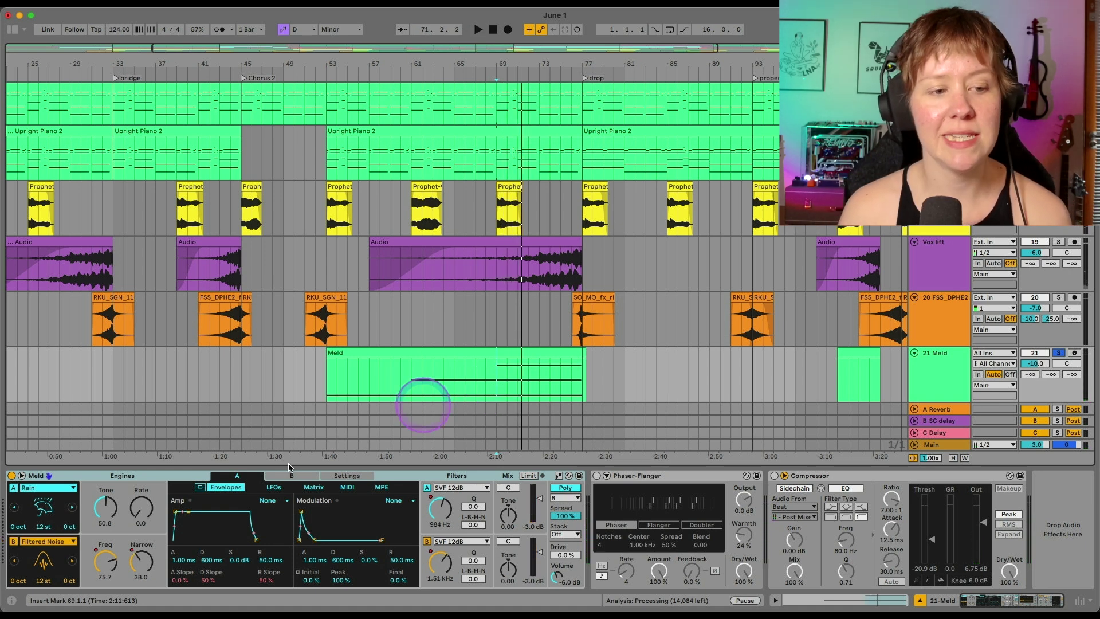
Step: Keep Rain as engine A's oscillator and replay the lift from bar 69
{"action": "left_click", "coordinate": [43, 487]}
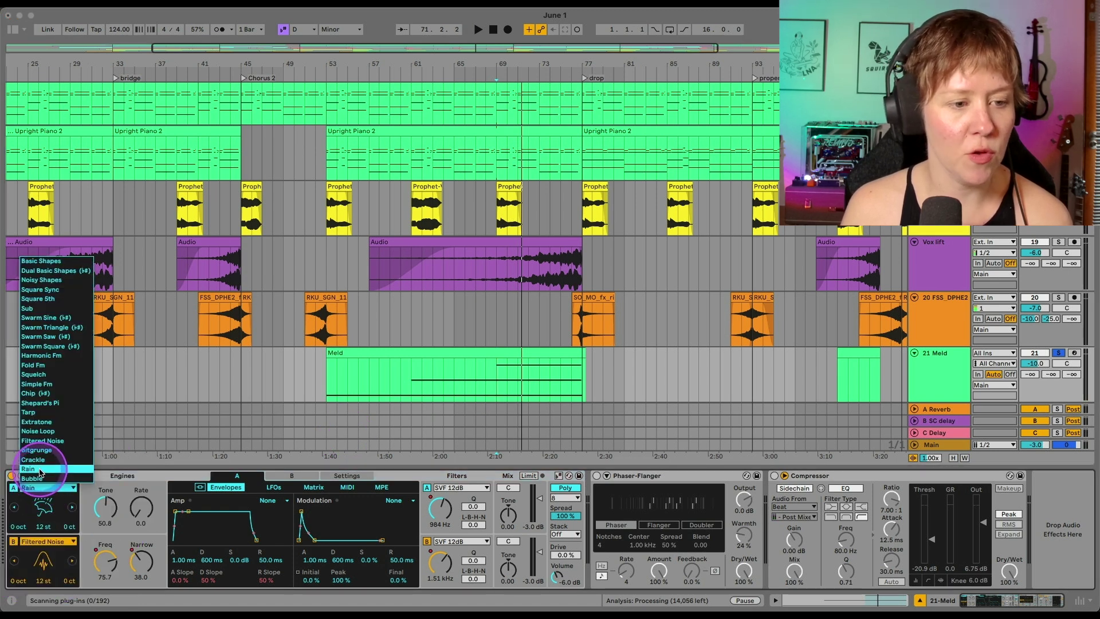
{"action": "left_click", "coordinate": [40, 470]}
{"action": "key", "text": "space"}
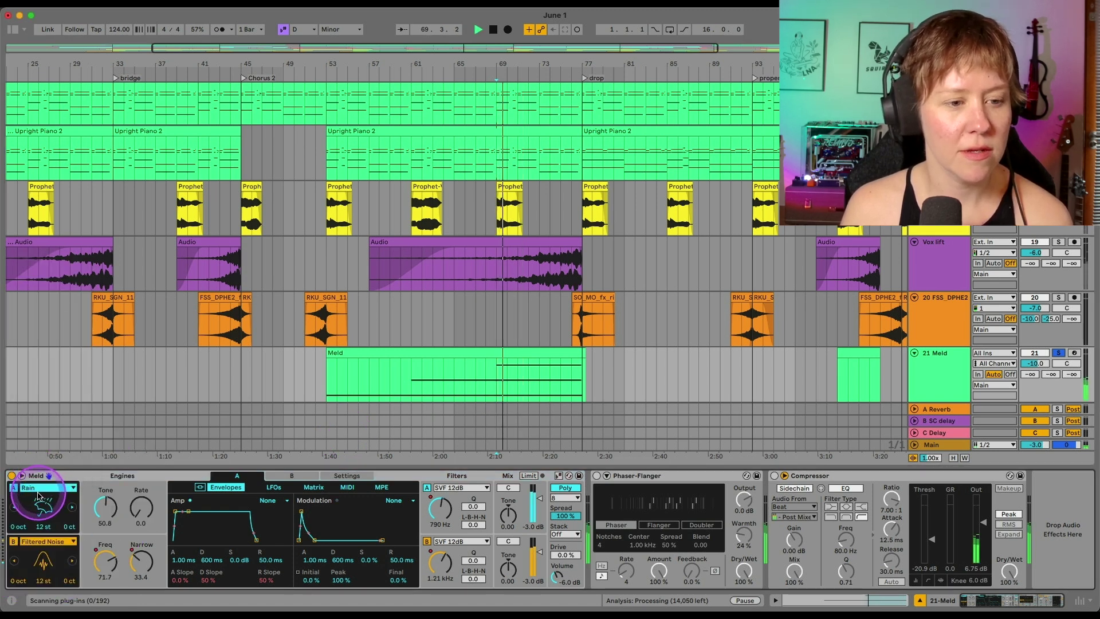
{"action": "key", "text": "space"}
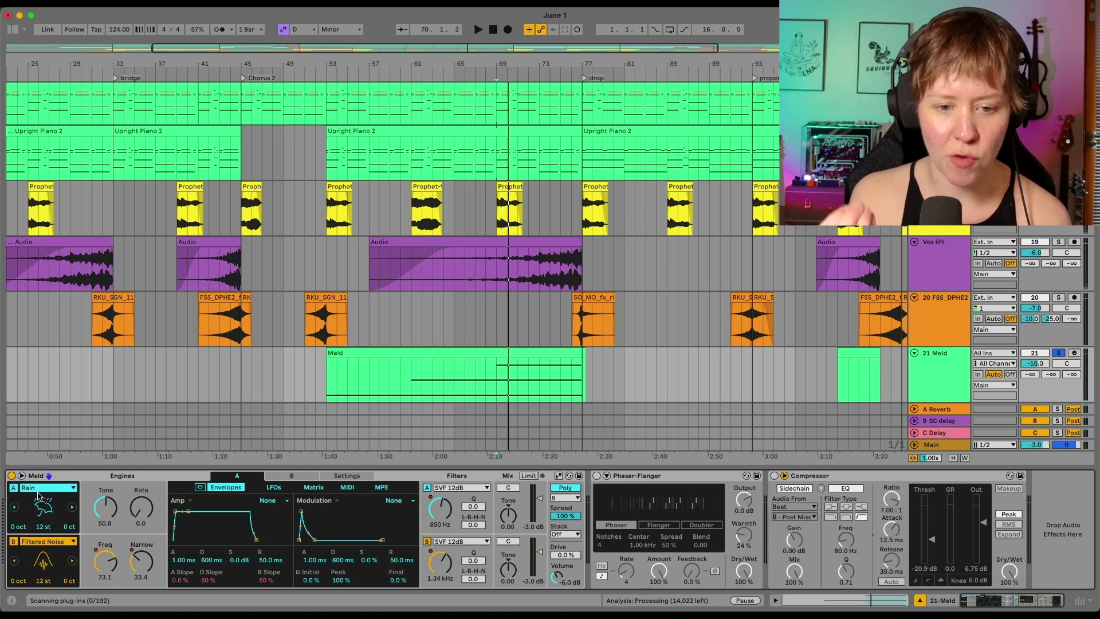
{"action": "key", "text": "space"}
Step: Stop playback and keep Filtered Noise as engine B's oscillator
{"action": "left_click", "coordinate": [23, 548]}
{"action": "key", "text": "space"}
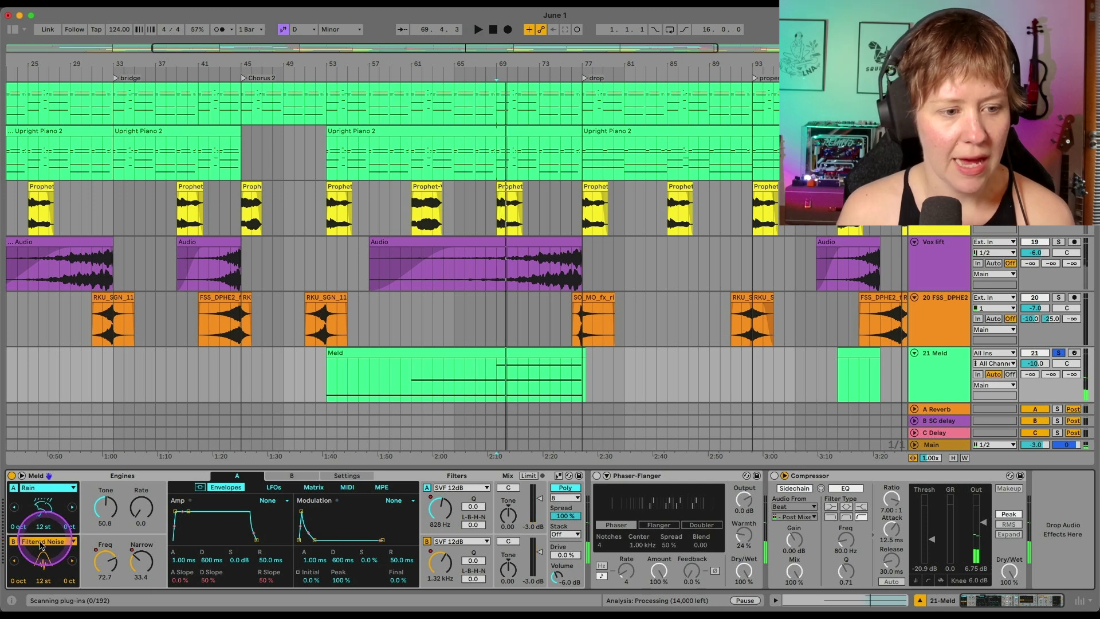
{"action": "left_click", "coordinate": [24, 541]}
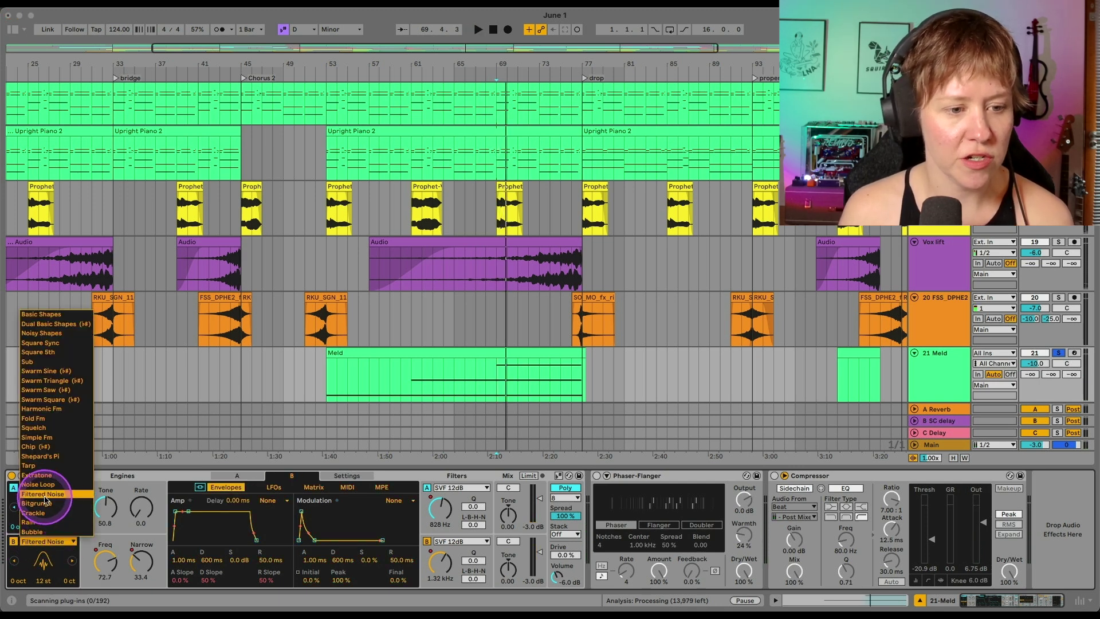
{"action": "left_click", "coordinate": [45, 498]}
{"action": "left_click", "coordinate": [97, 560]}
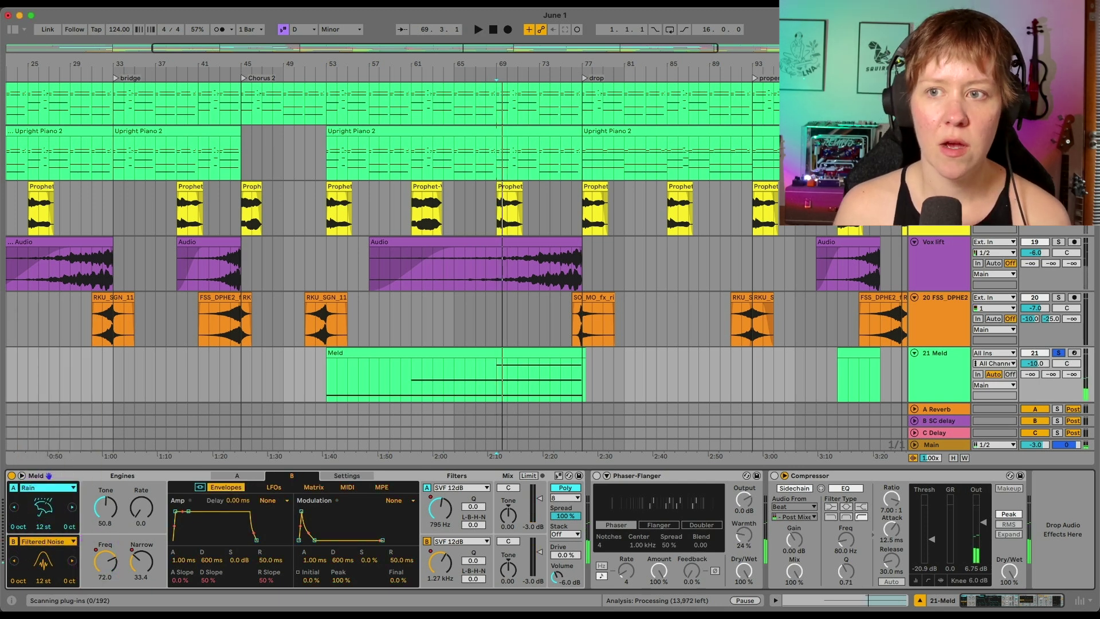
Step: Show the B Osc Freq and Filter A Freq automation curves in automation mode
{"action": "key", "text": "a"}
{"action": "scroll", "coordinate": [710, 393], "scroll_direction": "down", "scroll_amount": 2}
{"action": "left_click", "coordinate": [710, 395]}
{"action": "left_click", "coordinate": [105, 564]}
{"action": "left_click", "coordinate": [402, 350]}
{"action": "left_click", "coordinate": [229, 518]}
{"action": "left_click", "coordinate": [131, 573]}
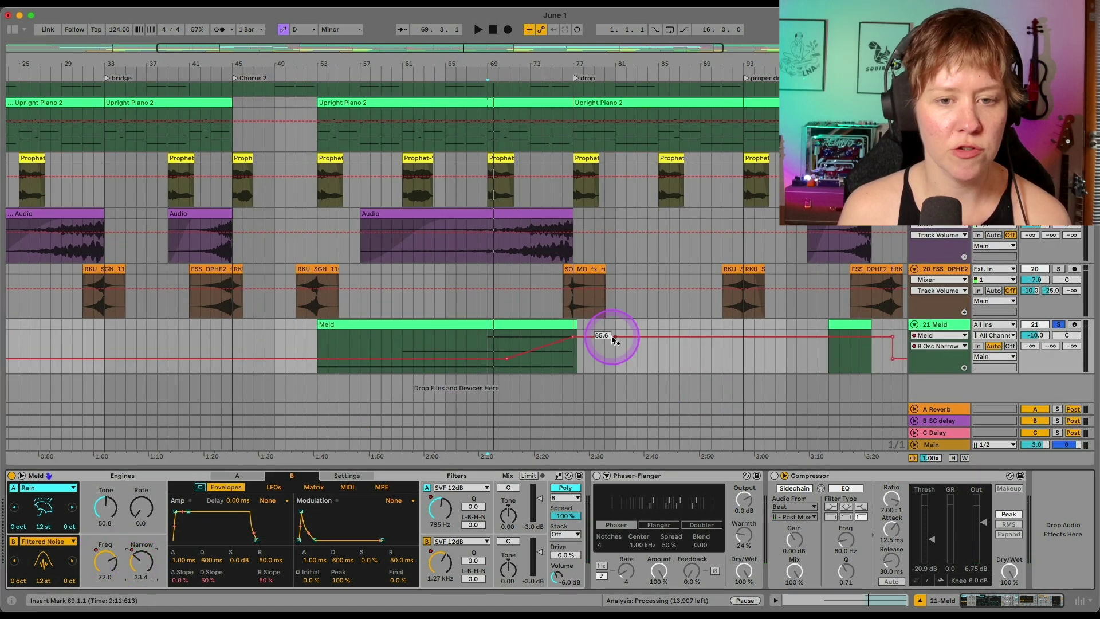
{"action": "left_click", "coordinate": [442, 518]}
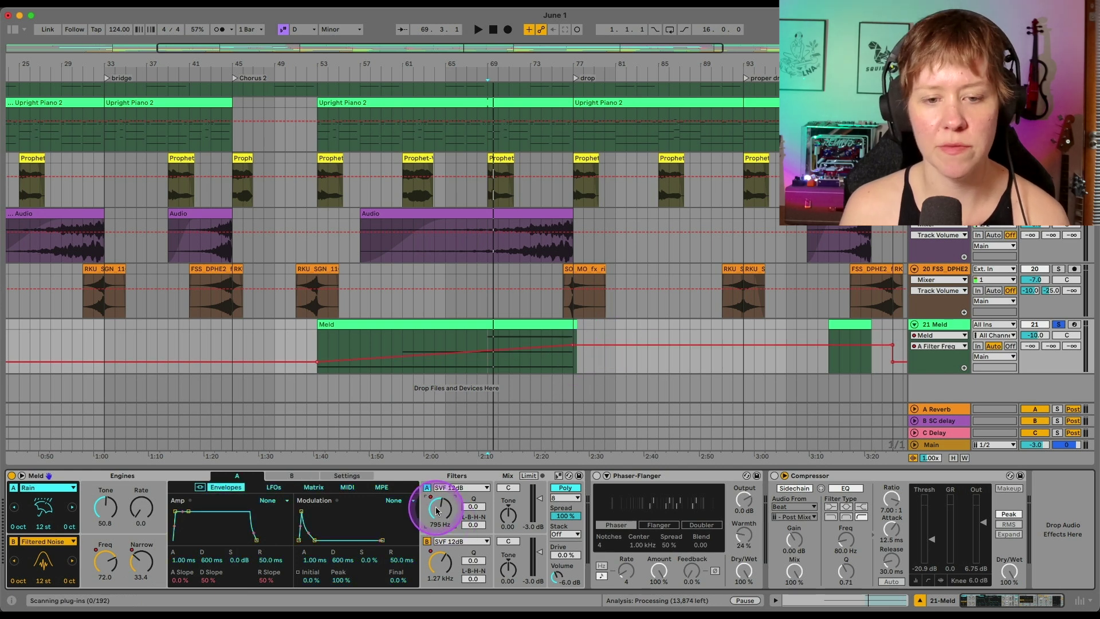
{"action": "left_click", "coordinate": [444, 553]}
{"action": "left_click", "coordinate": [438, 510]}
{"action": "left_click", "coordinate": [446, 551]}
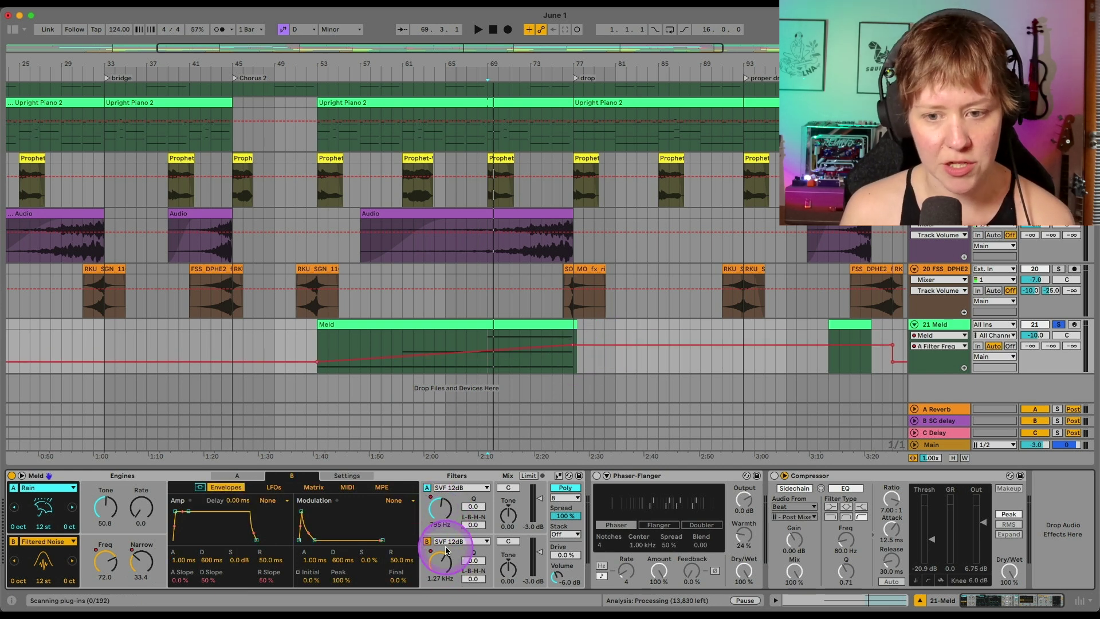
Step: Re-enable the Phaser-Flanger and play the lift from bar 69
{"action": "left_click", "coordinate": [597, 476]}
{"action": "left_click", "coordinate": [506, 377]}
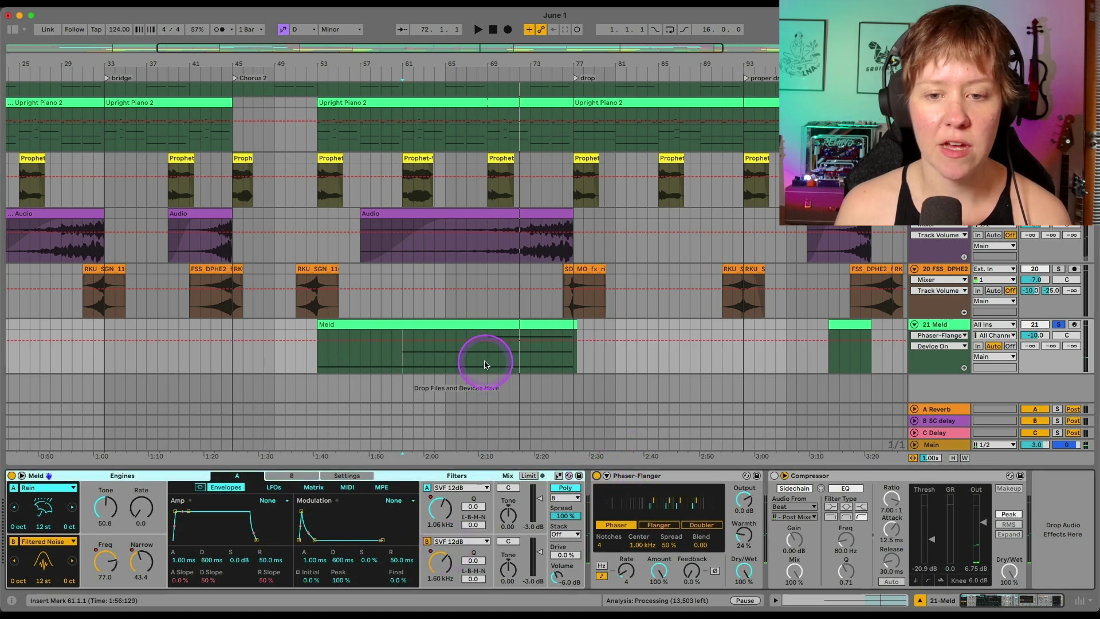
{"action": "left_click", "coordinate": [484, 363]}
{"action": "key", "text": "space"}
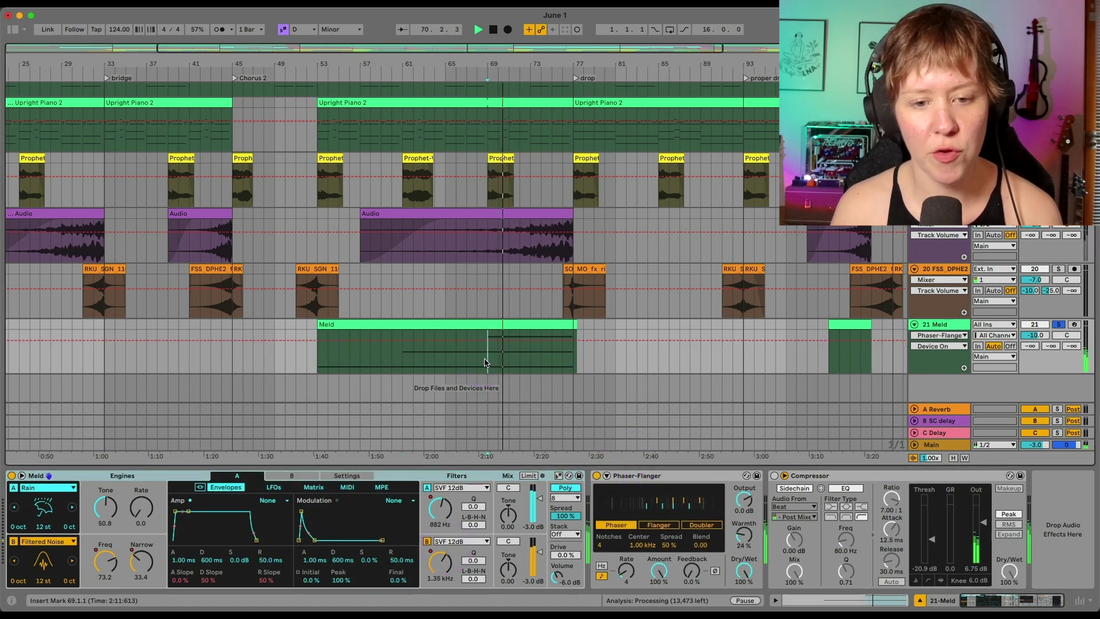
{"action": "left_click", "coordinate": [937, 601]}
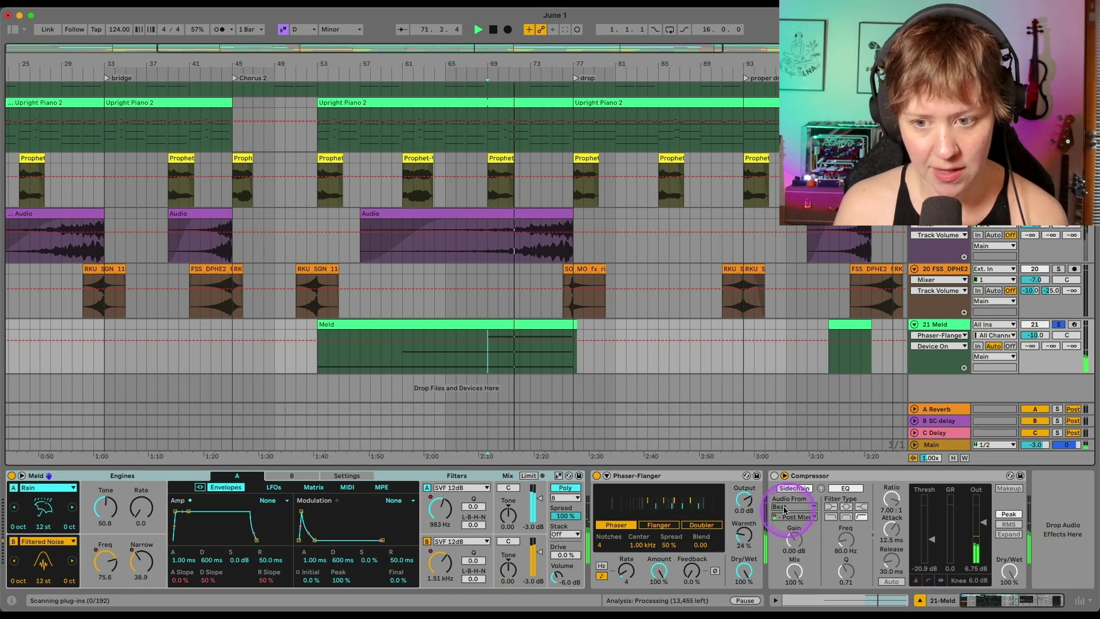
Step: Focus the Compressor so the Meld track's automation chooser shows Compressor Device On
{"action": "left_click", "coordinate": [774, 475]}
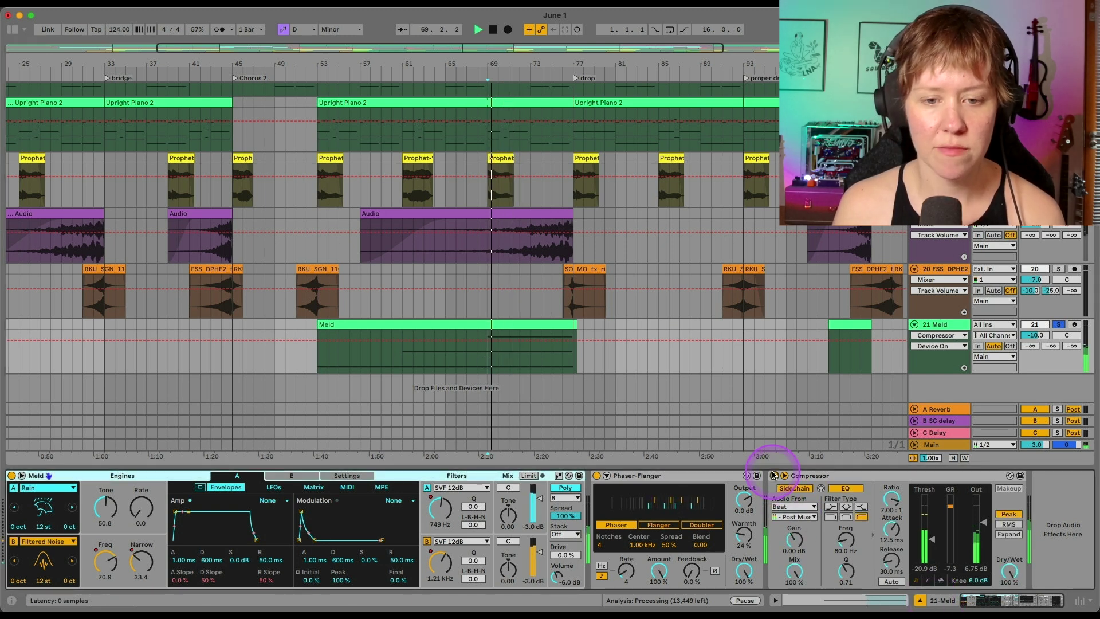